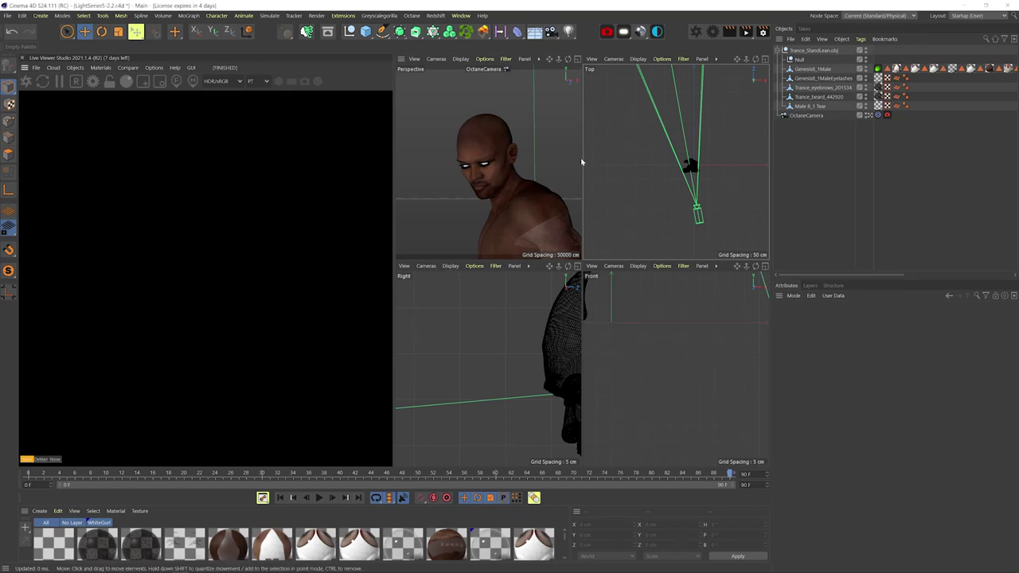
- Review the Octane camera imager and post-processing settings, and hide the render information in the Live Viewer
click(711, 31)
click(43, 30)
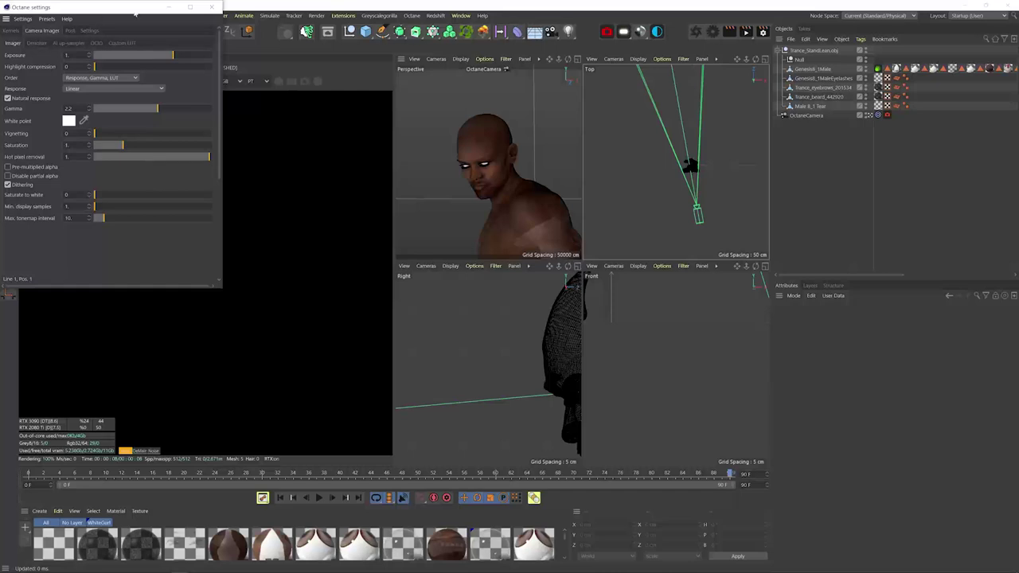
click(70, 30)
click(212, 8)
right_click(269, 182)
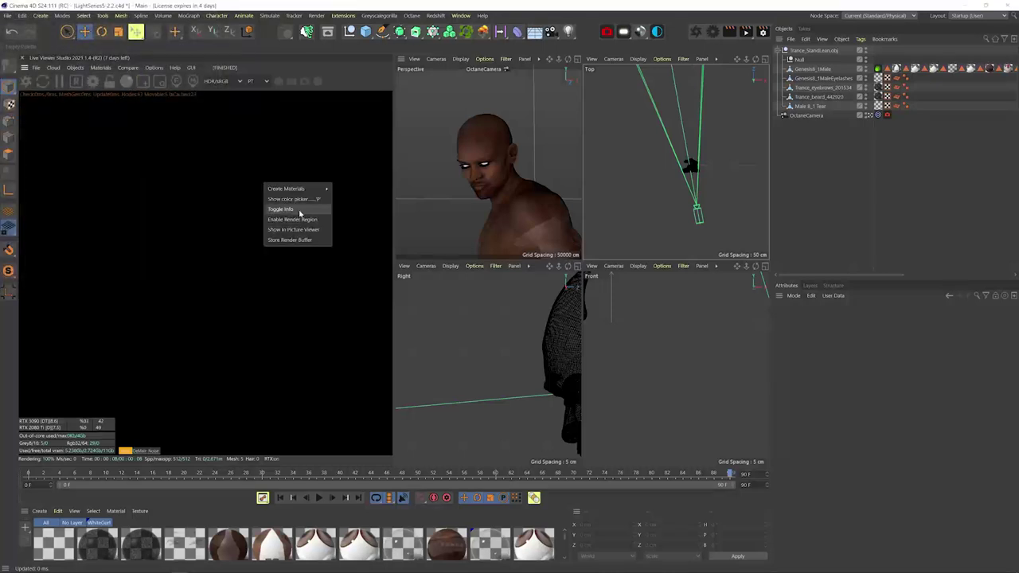
click(295, 212)
- Add an Octane area light and aim it at the figure from about X -232, Y 182, Z 28 cm with heading about -110°
click(624, 32)
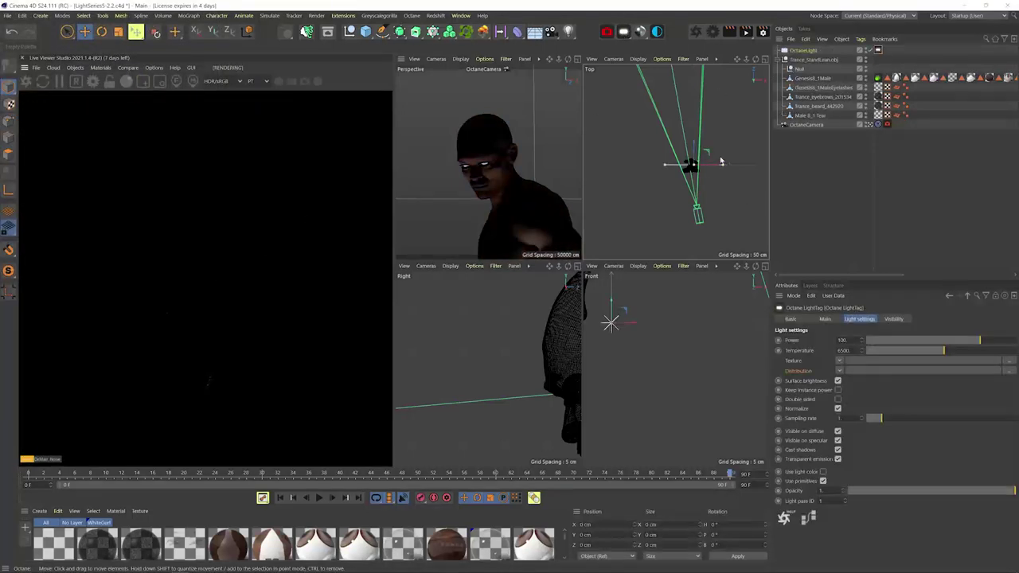
key(r)
drag(704, 146, 644, 163)
key(e)
scroll(645, 333, down, 10)
drag(651, 381, 651, 362)
- Set the area light's power to about 32.3 and assign an Octane RgbSpectrum shader as its texture
click(878, 50)
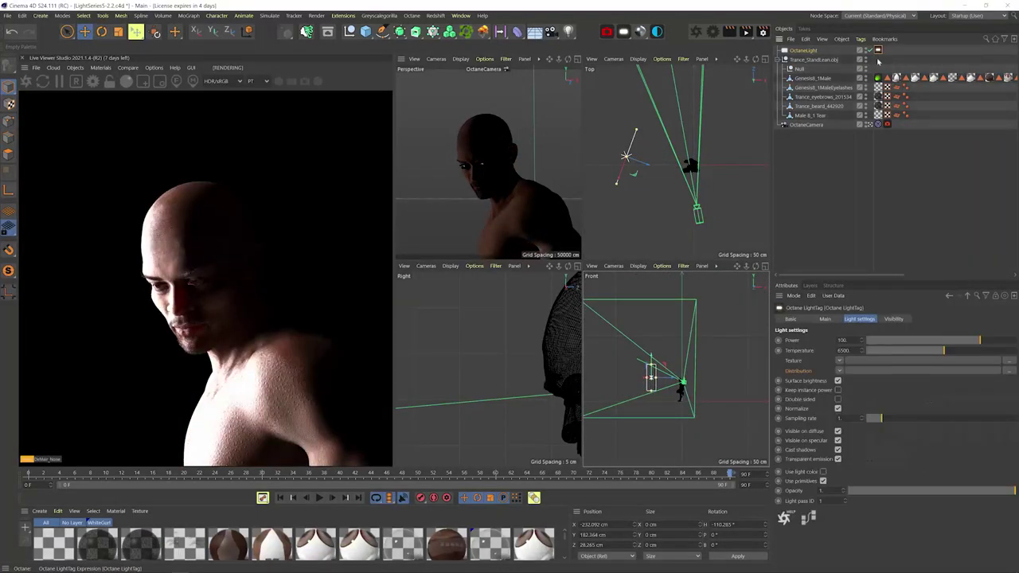
drag(969, 345, 966, 343)
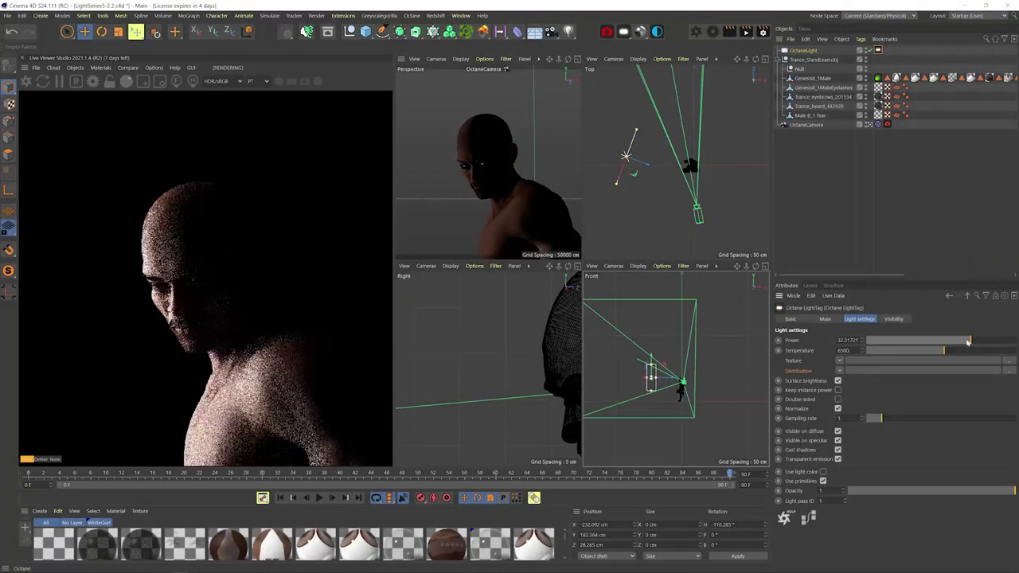
click(840, 363)
mouse_move(850, 278)
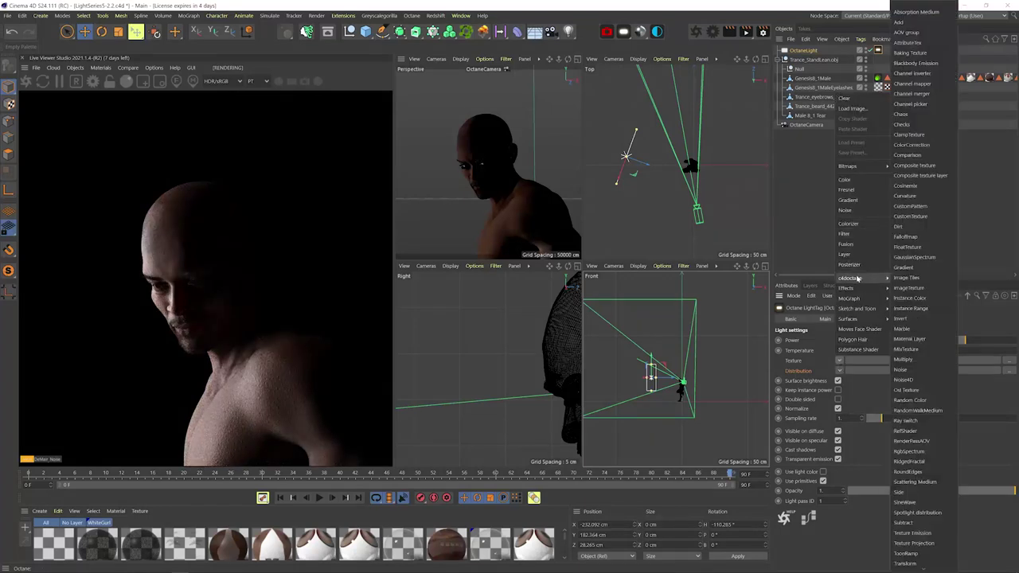
click(924, 460)
- Set the light's RgbSpectrum colour to purple with hue 280°, saturation 65% and value 100%
click(849, 380)
click(803, 347)
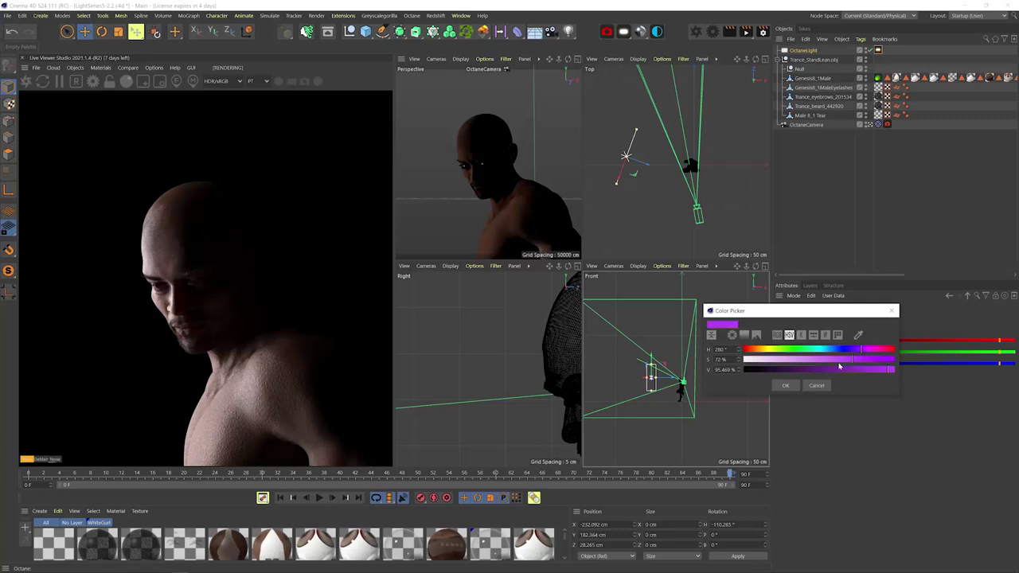
click(786, 385)
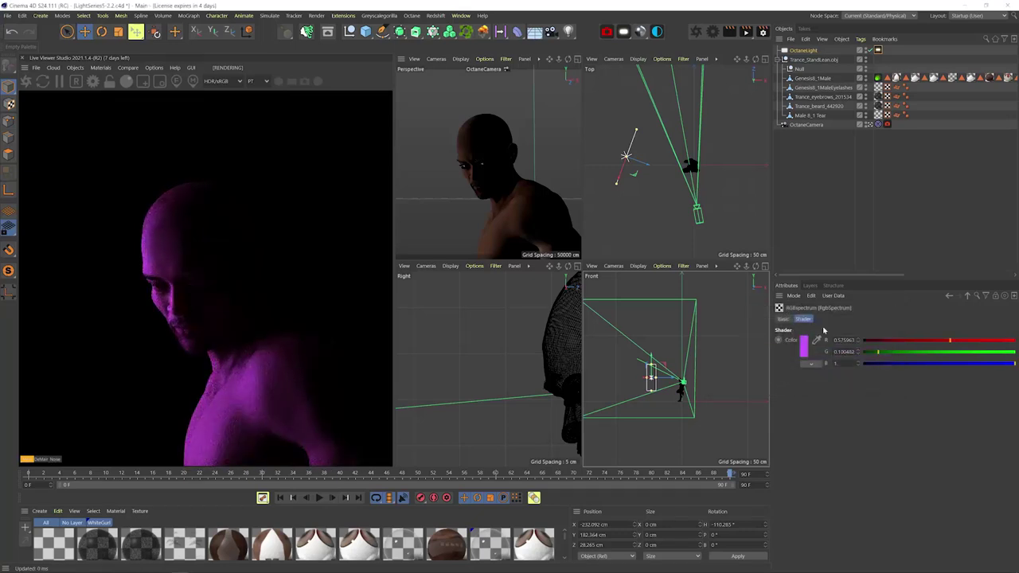
- Change the Top viewport to a Perspective view that shows both the light and the figure
click(614, 59)
click(626, 103)
click(592, 59)
click(658, 71)
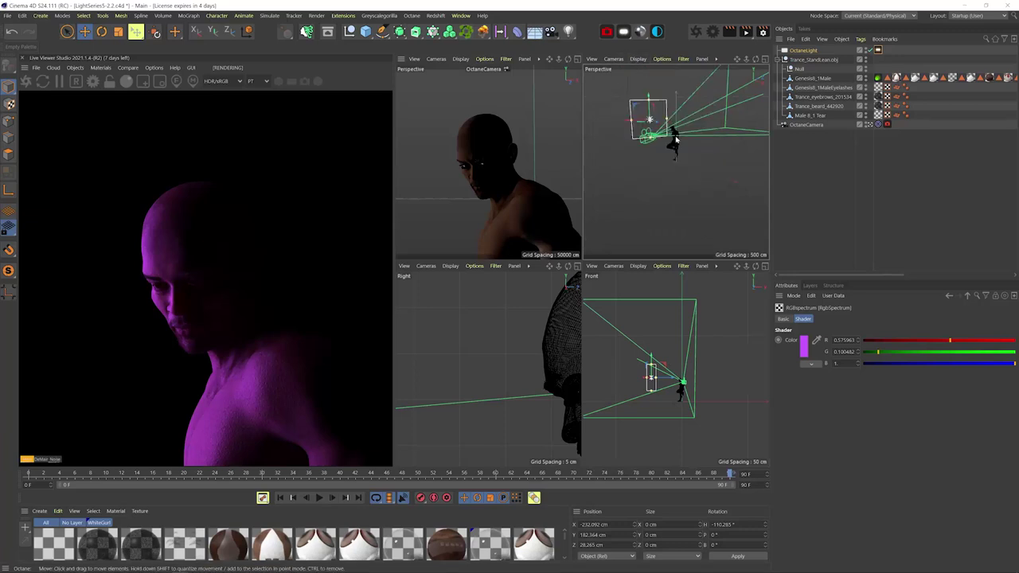
scroll(661, 131, up, 5)
drag(661, 132, 666, 152)
- Enlarge the purple area light to about 445 cm square and move it farther from the figure, to about X -502, Y 225, Z 128 cm
drag(631, 113, 645, 113)
key(t)
drag(675, 77, 706, 93)
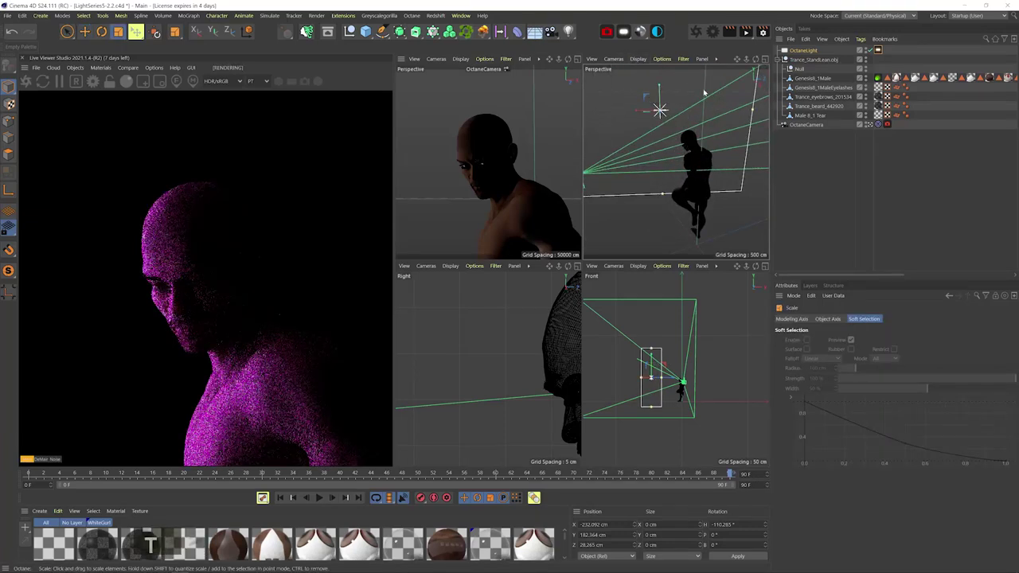
key(e)
drag(703, 155, 747, 183)
drag(746, 184, 587, 158)
key(e)
drag(681, 175, 645, 160)
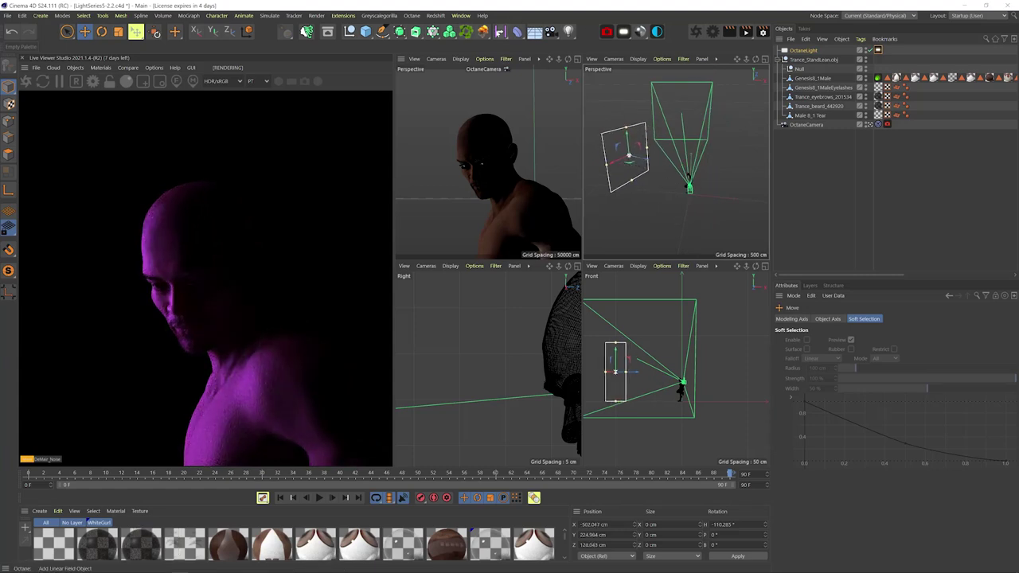
- Add an Octane Volume at about Y 158 cm, scaled up to enclose the figure and camera, and hide it in the viewports
click(483, 32)
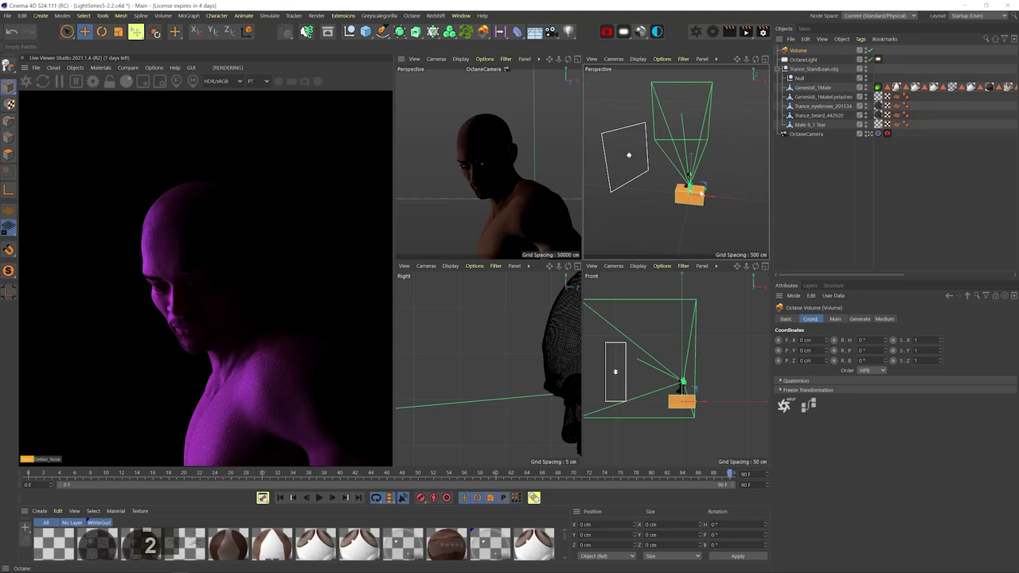
scroll(688, 188, up, 3)
alt+drag(688, 189, 748, 119)
key(t)
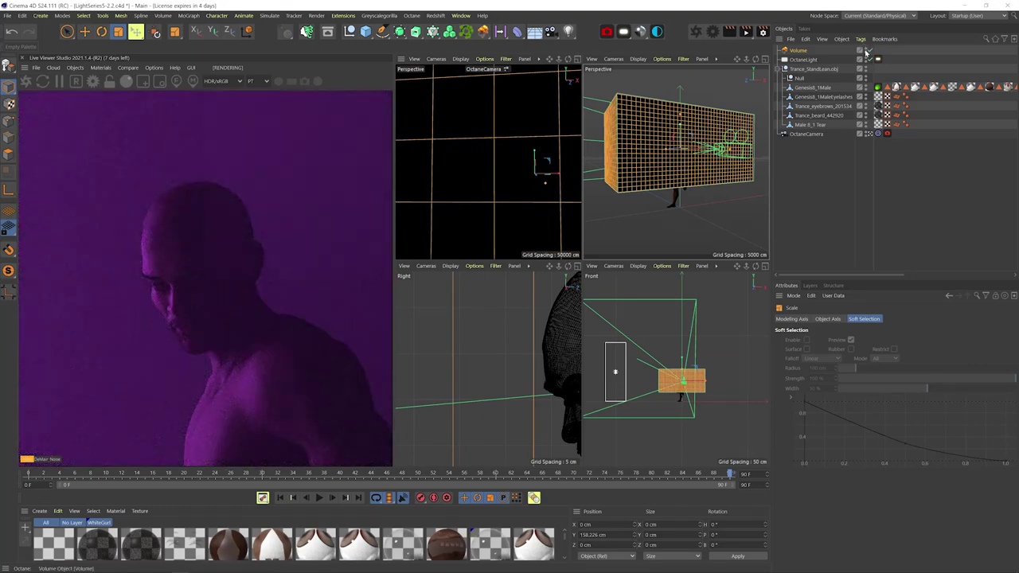
click(866, 50)
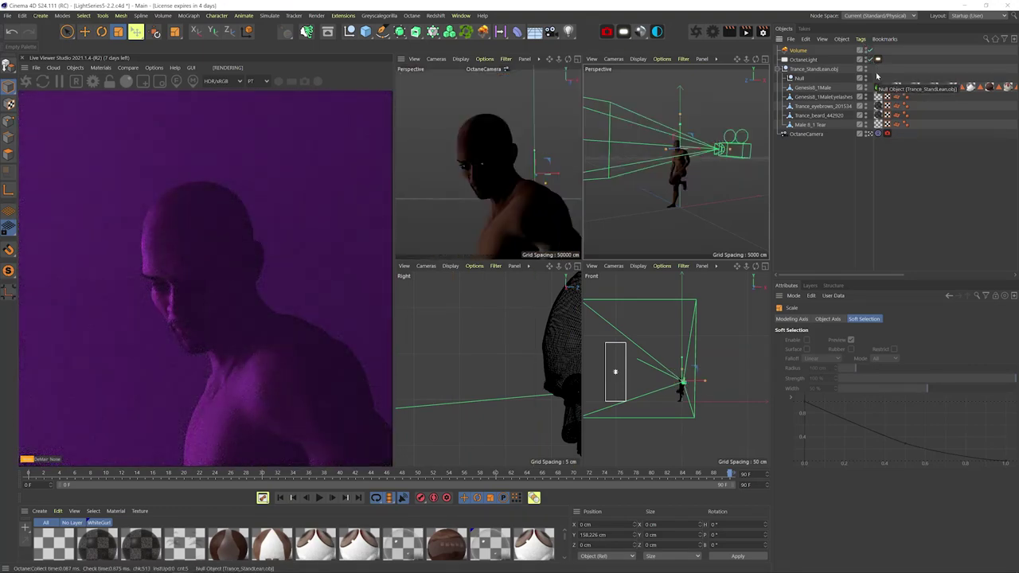
- Set the volume medium's density to about 4.85 and the purple light's power to about 51.4
click(809, 53)
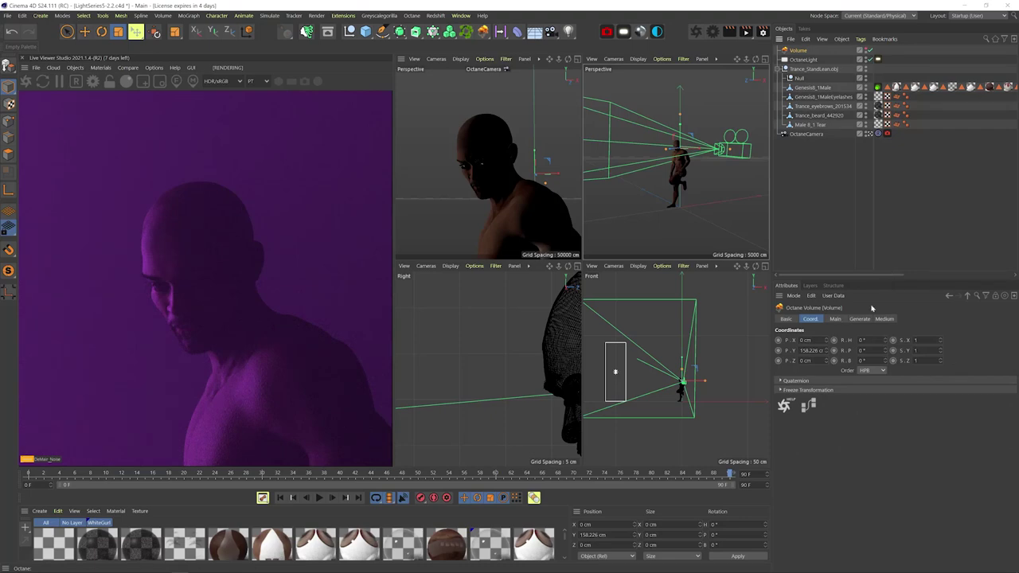
click(883, 318)
click(915, 352)
drag(998, 319, 973, 320)
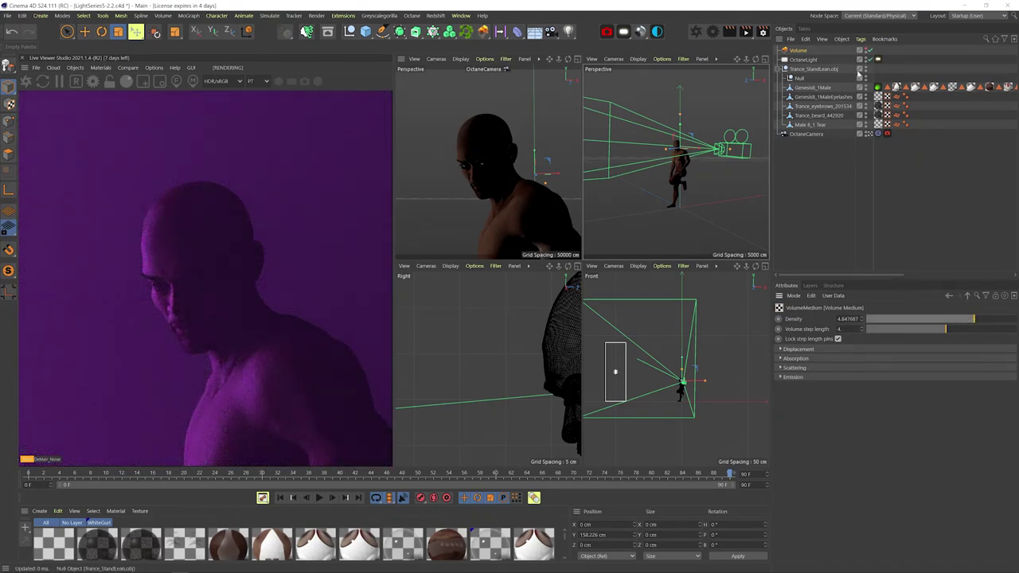
click(879, 59)
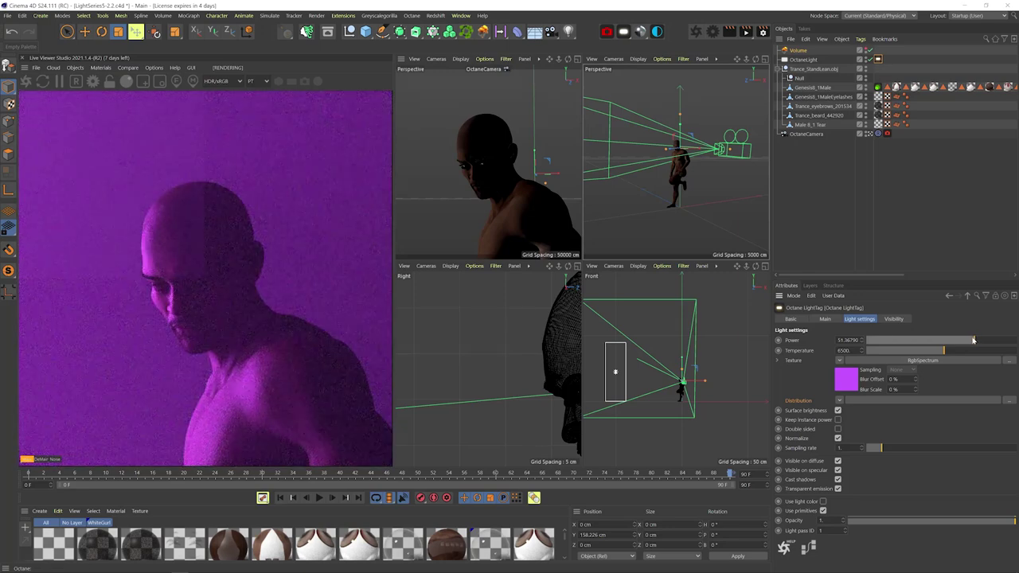
- Add a Target tag to the purple light and assign the Null in the figure's group as its target object
click(803, 60)
key(2)
drag(705, 167, 666, 192)
key(3)
click(800, 78)
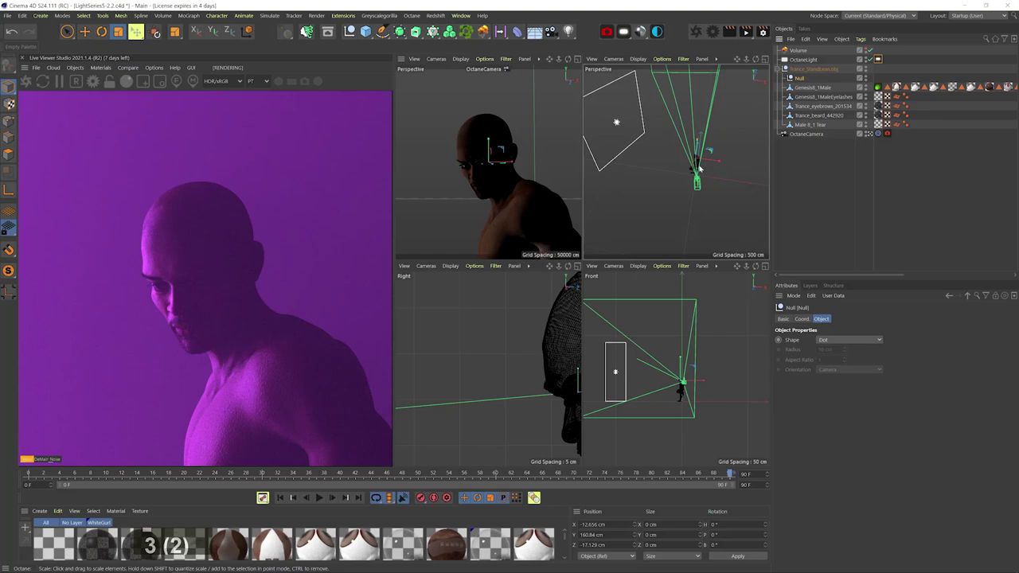
right_click(800, 60)
mouse_move(868, 67)
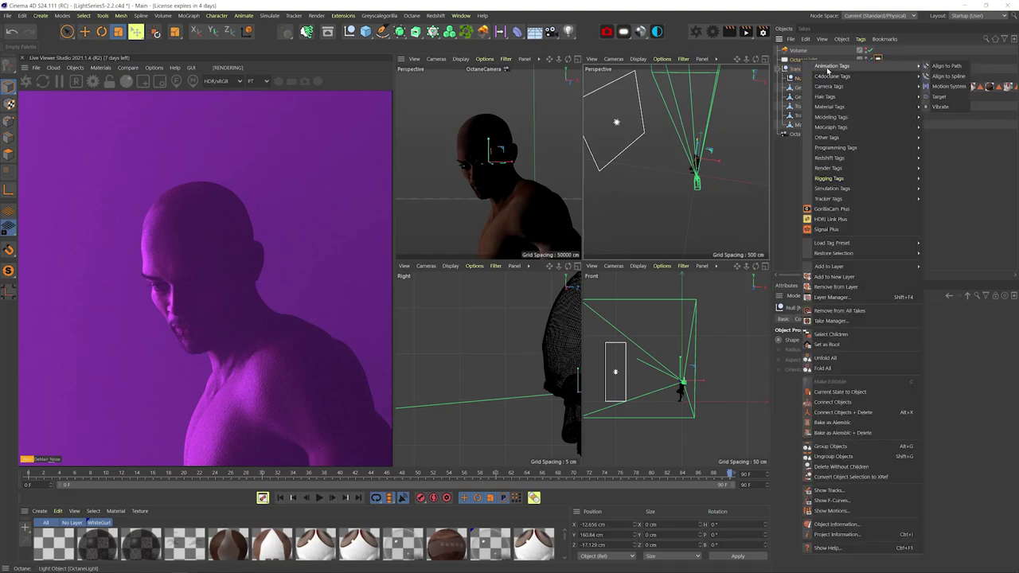
click(952, 78)
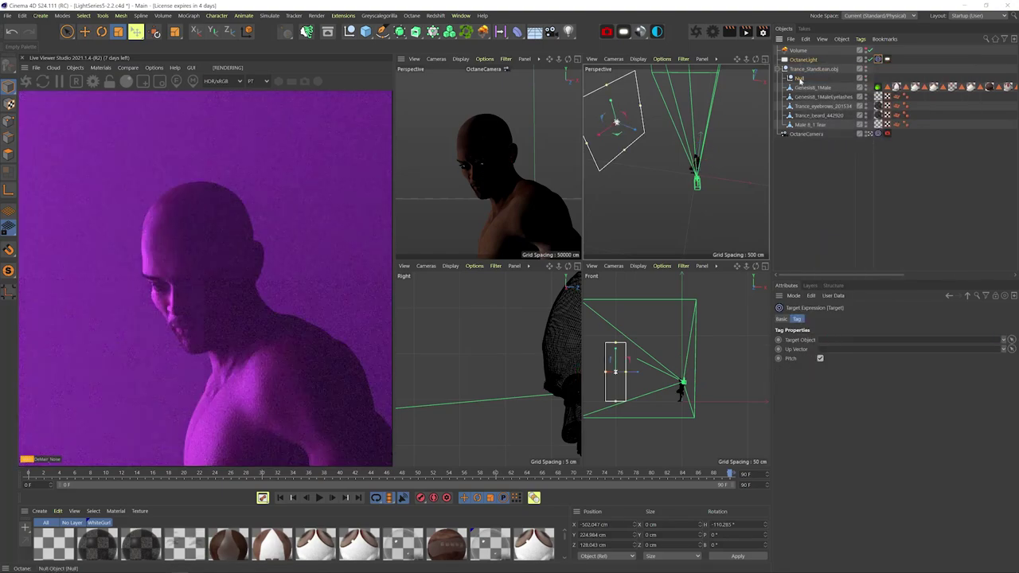
drag(800, 78, 866, 341)
- Duplicate the purple light and place the copy on the opposite side of the figure, at about X 337, Y 123, Z 112 cm
key(e)
ctrl+drag(621, 137, 624, 142)
key(2)
mouse_move(680, 155)
mouse_down()
mouse_move(691, 157)
mouse_move(675, 161)
mouse_up()
key(3)
drag(675, 161, 721, 127)
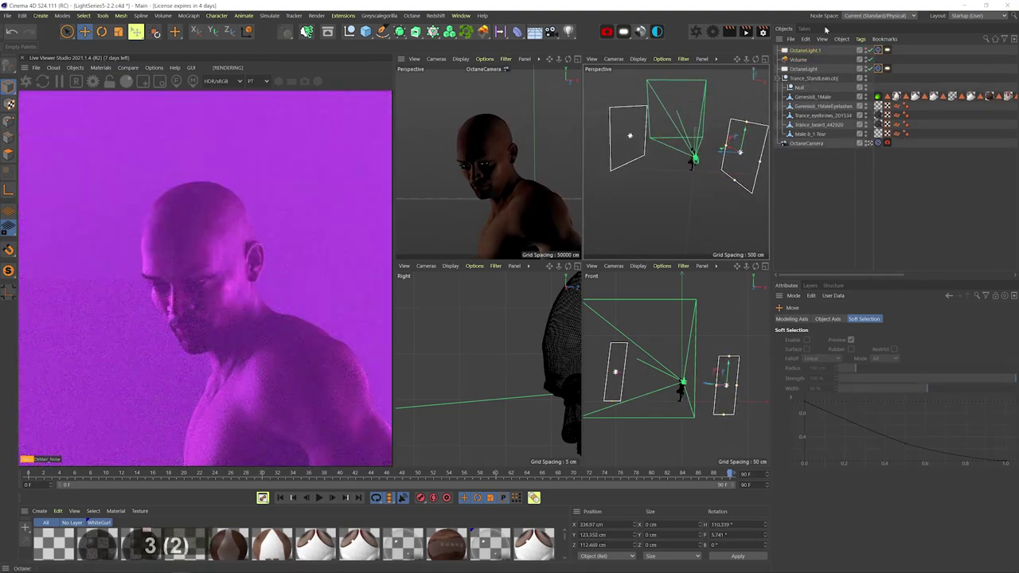
- Change the duplicated light's RgbSpectrum colour to orange, about R 1, G 0.226, B 0.1
click(886, 49)
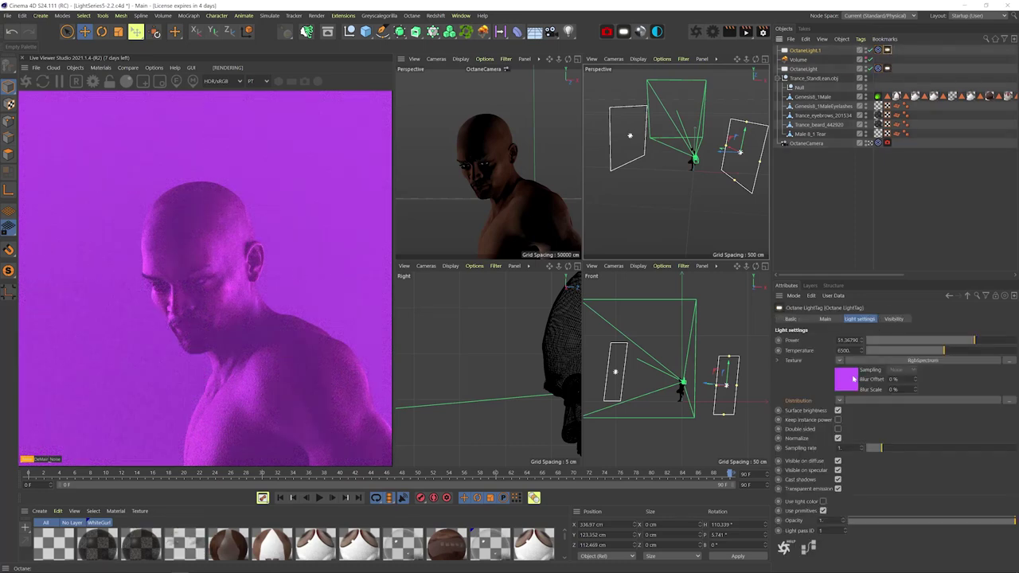
click(853, 380)
click(804, 348)
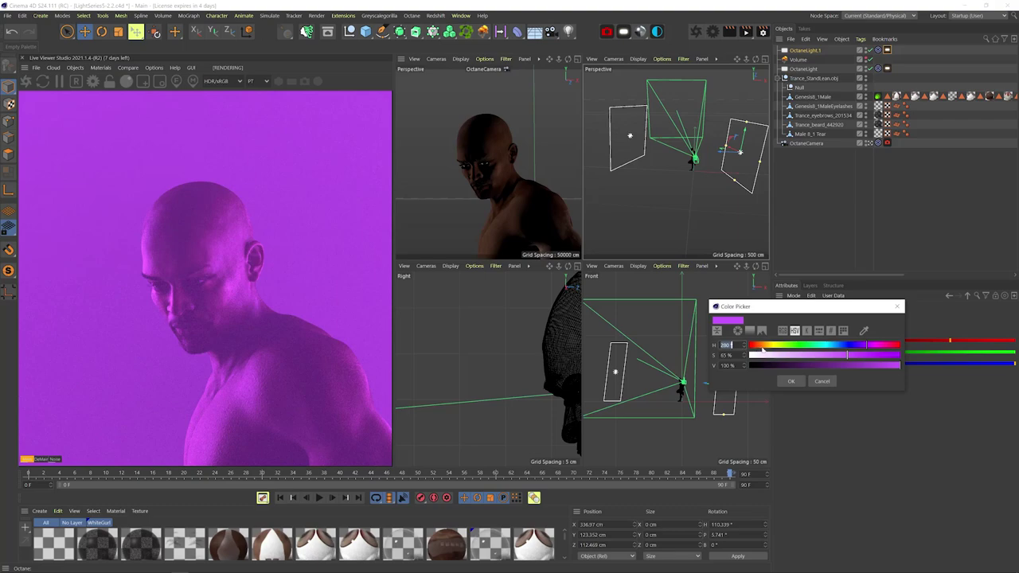
click(760, 346)
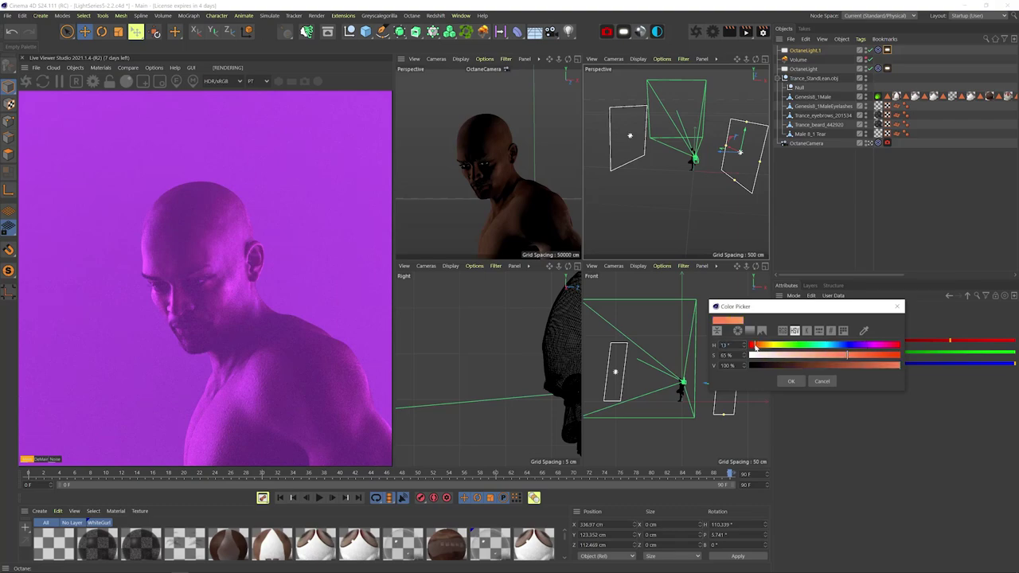
click(788, 382)
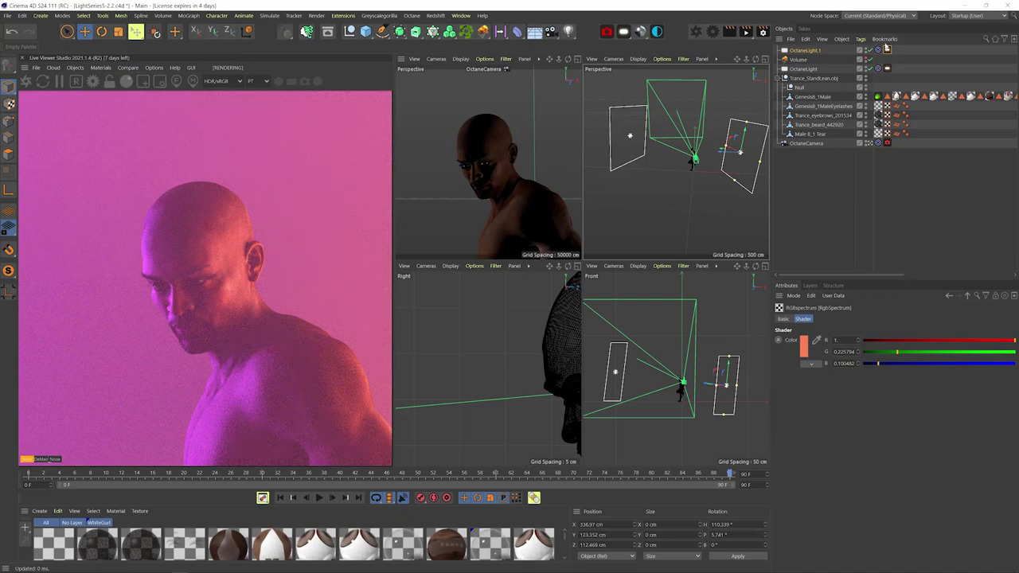
- Give the orange light an Octane ImageTexture distribution and load x-arrow.ies from the ies-lights-pack folder
click(889, 50)
click(829, 318)
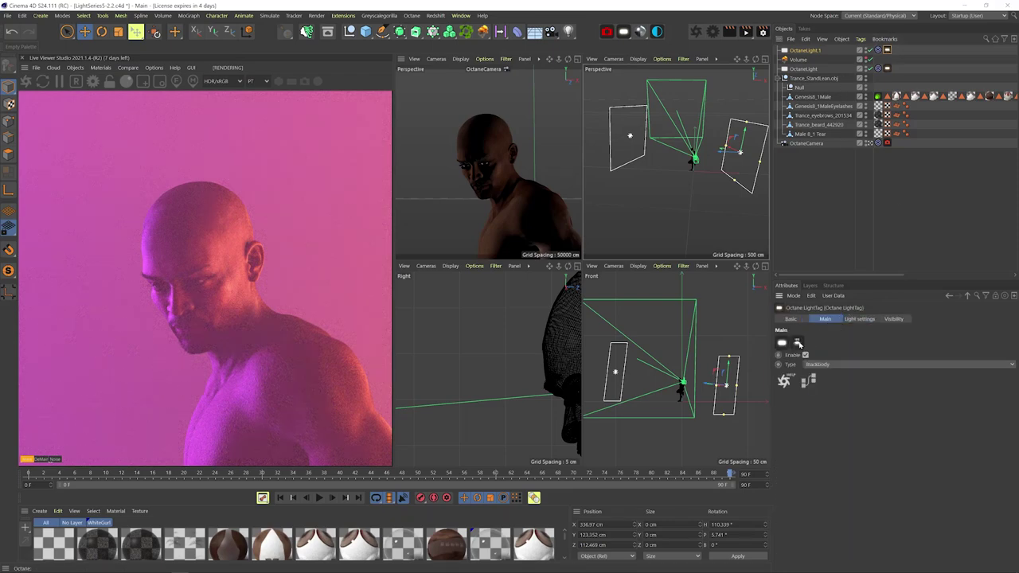
click(861, 319)
click(983, 395)
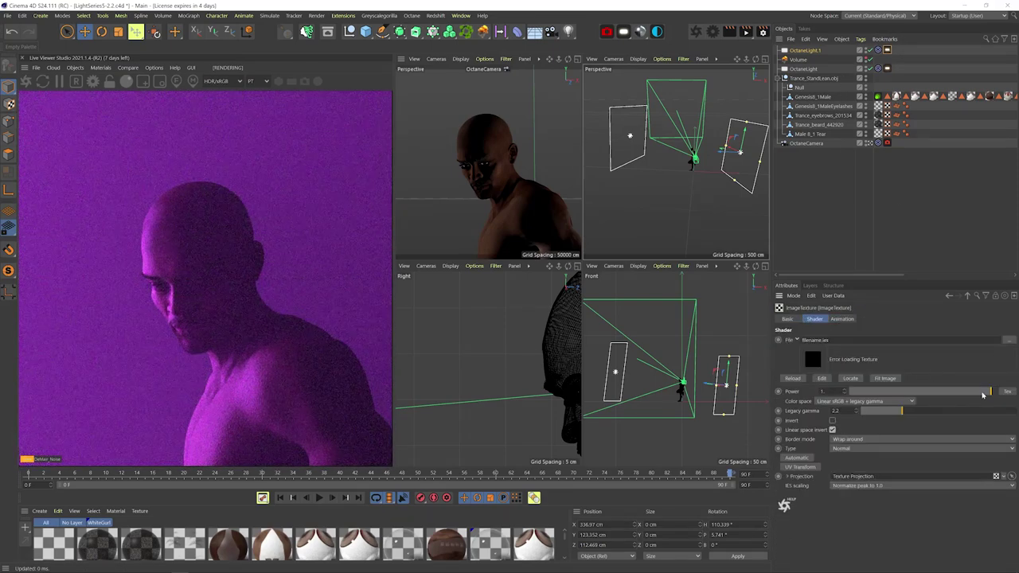
click(1009, 341)
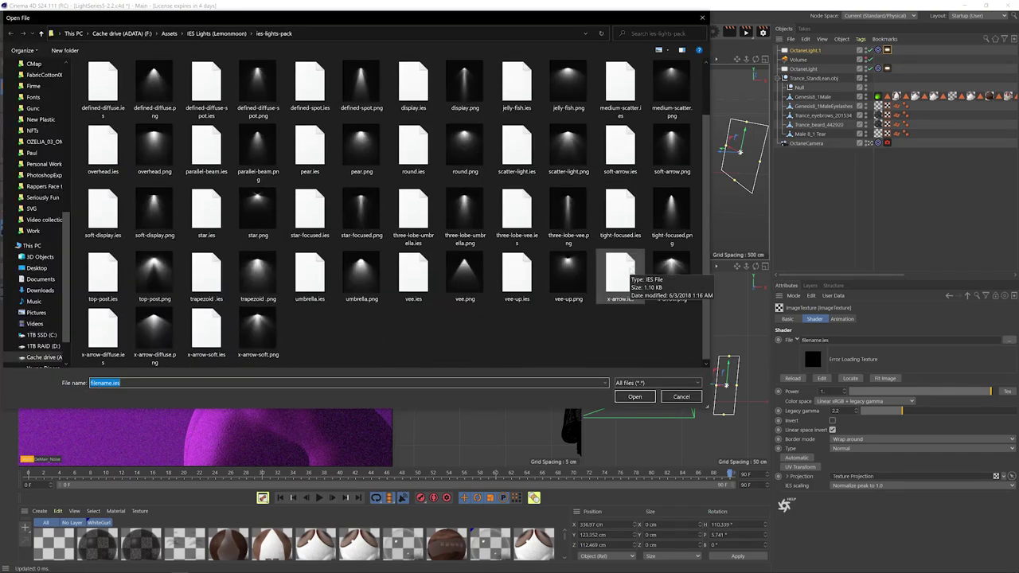
double_click(621, 274)
click(587, 330)
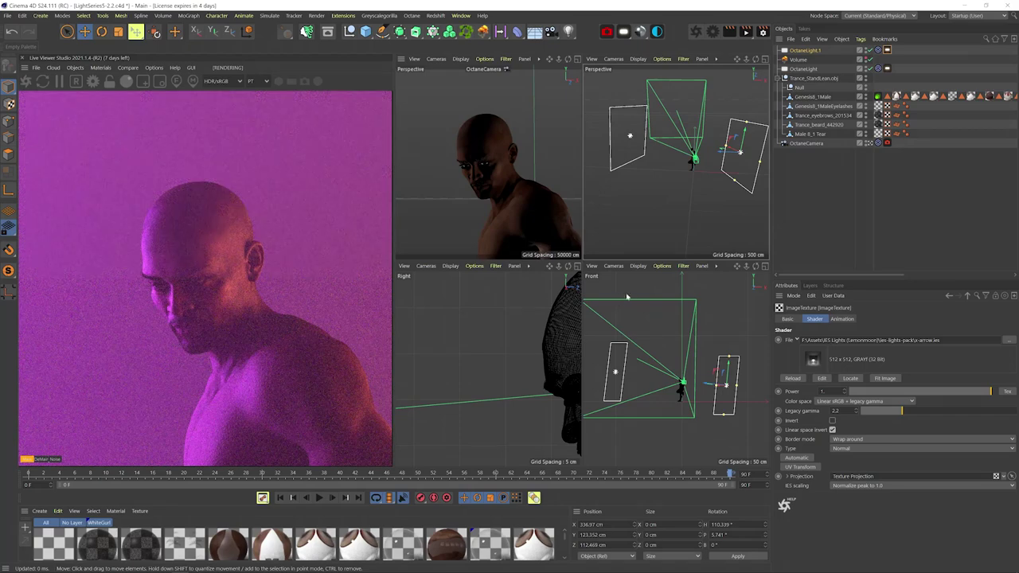
- Replace the orange light's distribution file with star.ies from the same folder
click(1010, 341)
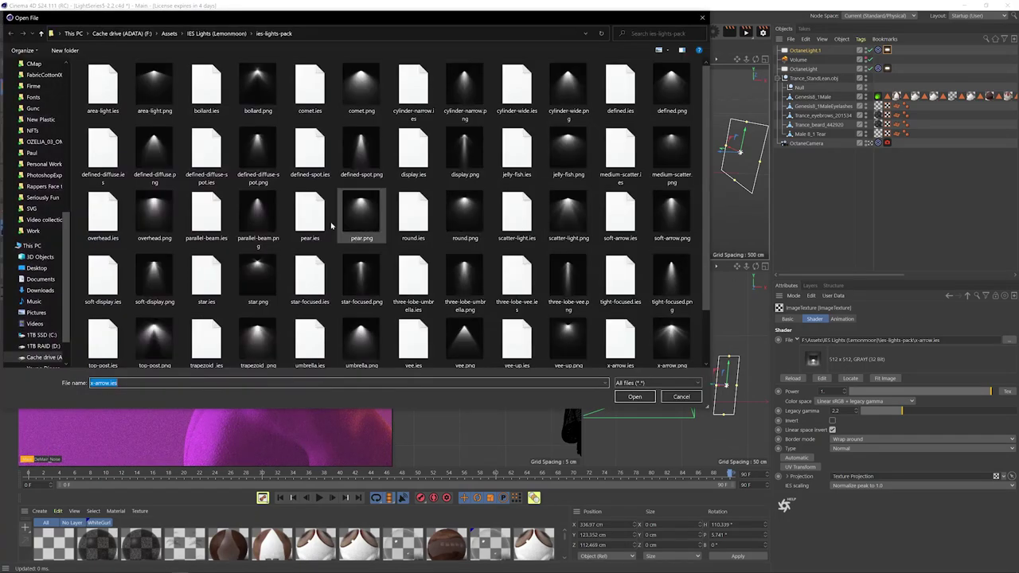
double_click(210, 273)
click(588, 333)
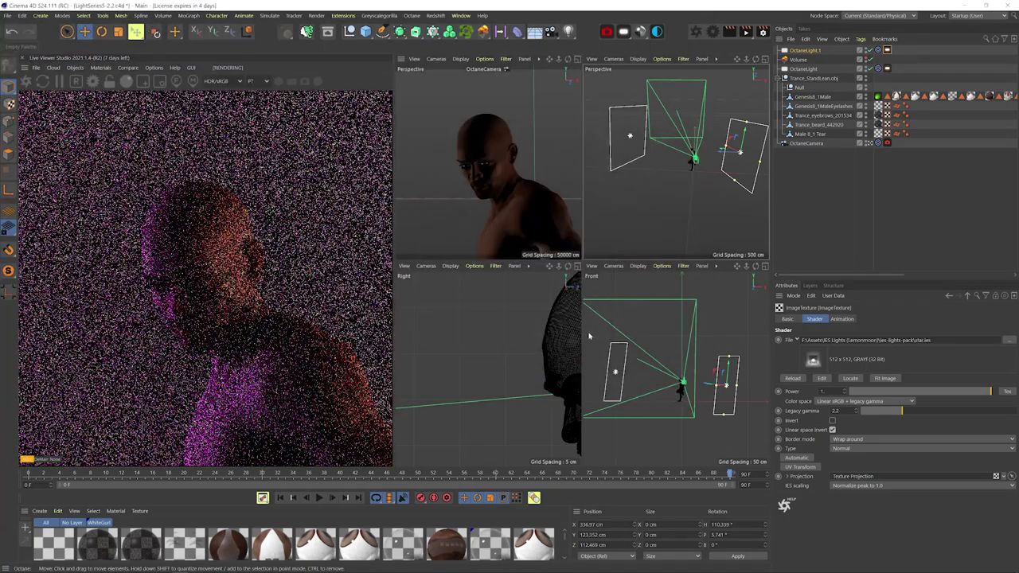
- Shrink the orange light, move it near the figure's head at about X 91, Y 165, Z 21 cm, and disable Surface brightness
key(3)
drag(692, 159, 708, 130)
key(t)
key(e)
click(888, 50)
click(838, 441)
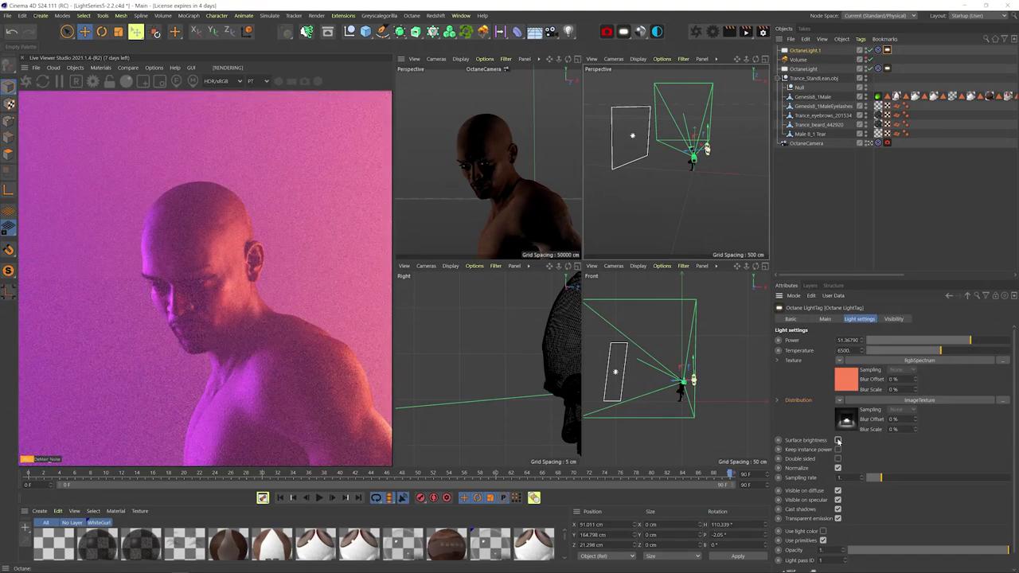
- Move the orange light farther behind the figure, to about X 60, Y 165, Z 81 cm
key(2)
drag(694, 152, 667, 114)
key(3)
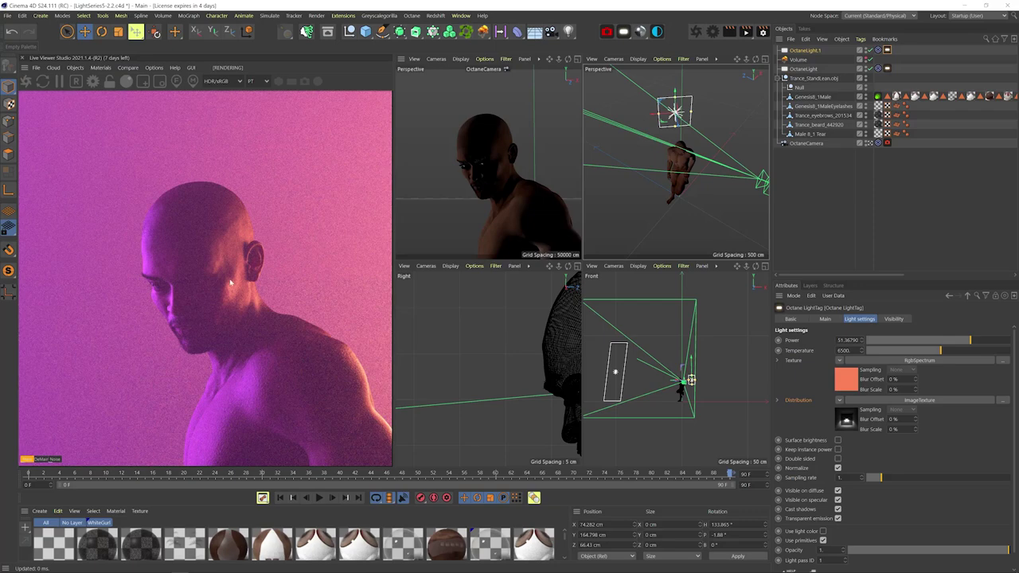
drag(665, 112, 655, 111)
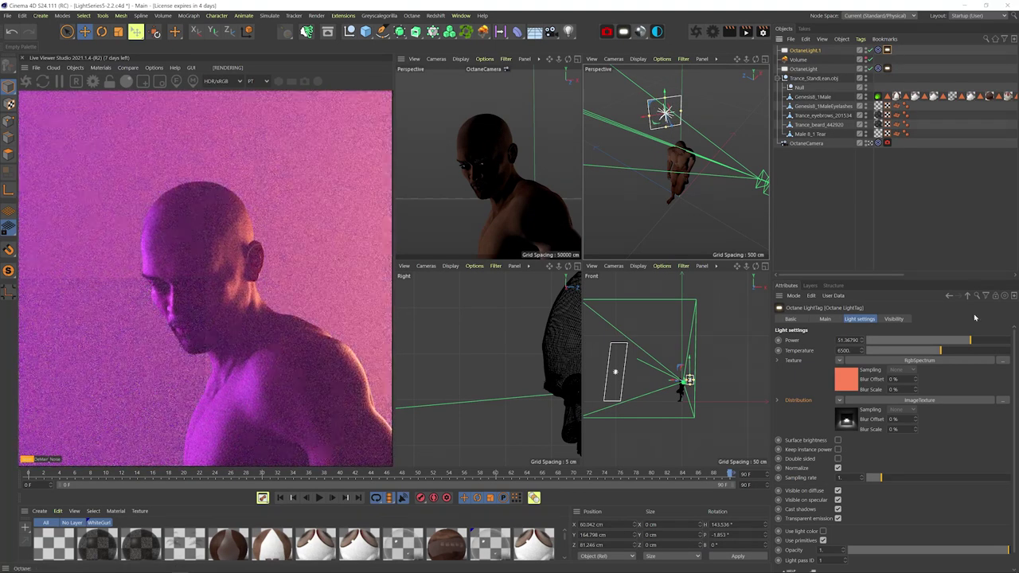
- Move the large rectangular OctaneLight to about X -417, Y 216, Z 9 cm, judging its effect on the figure at frame 0
click(803, 69)
scroll(664, 196, down, 7)
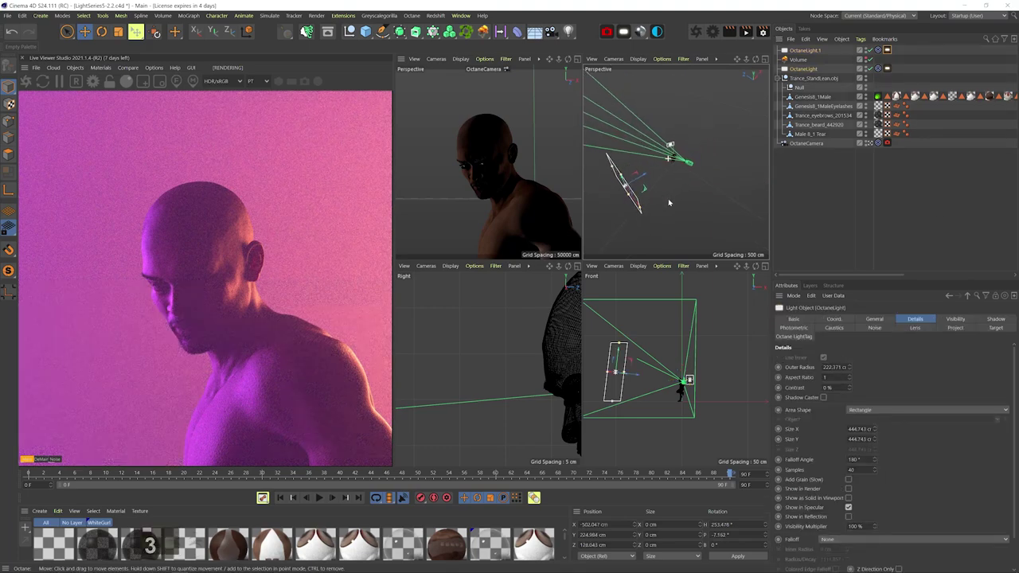
drag(646, 191, 657, 188)
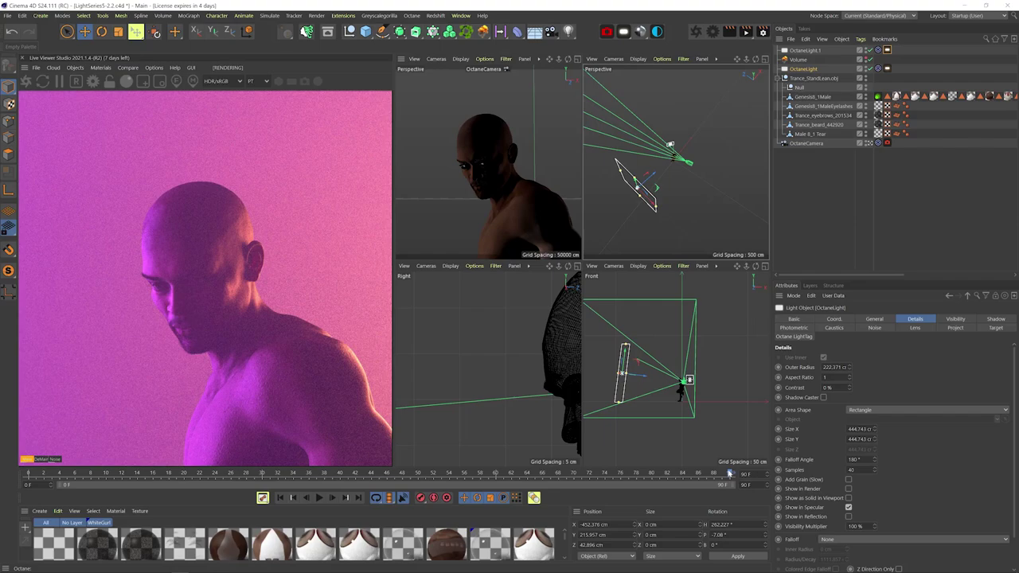
drag(729, 473, 1, 489)
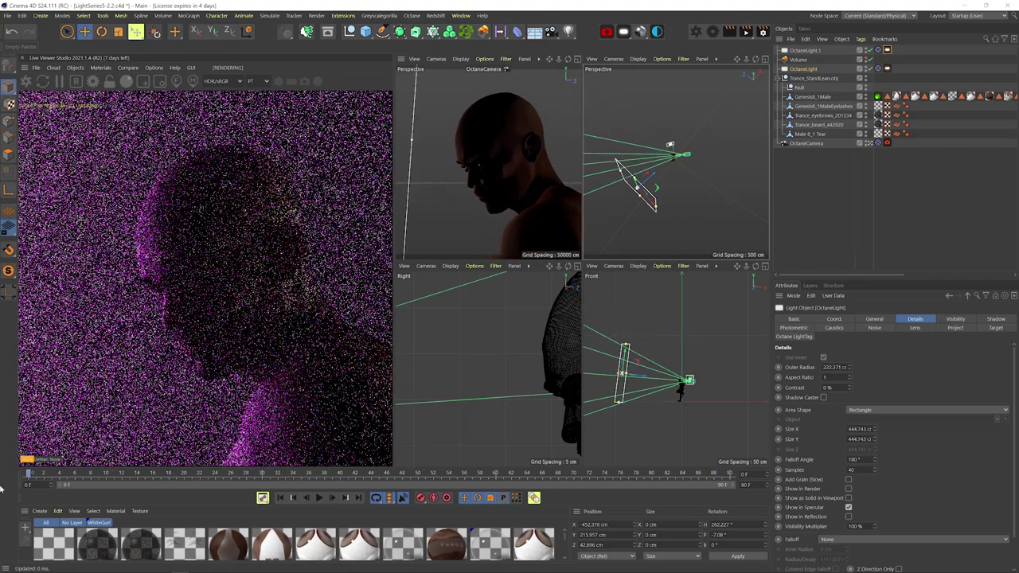
drag(645, 191, 653, 205)
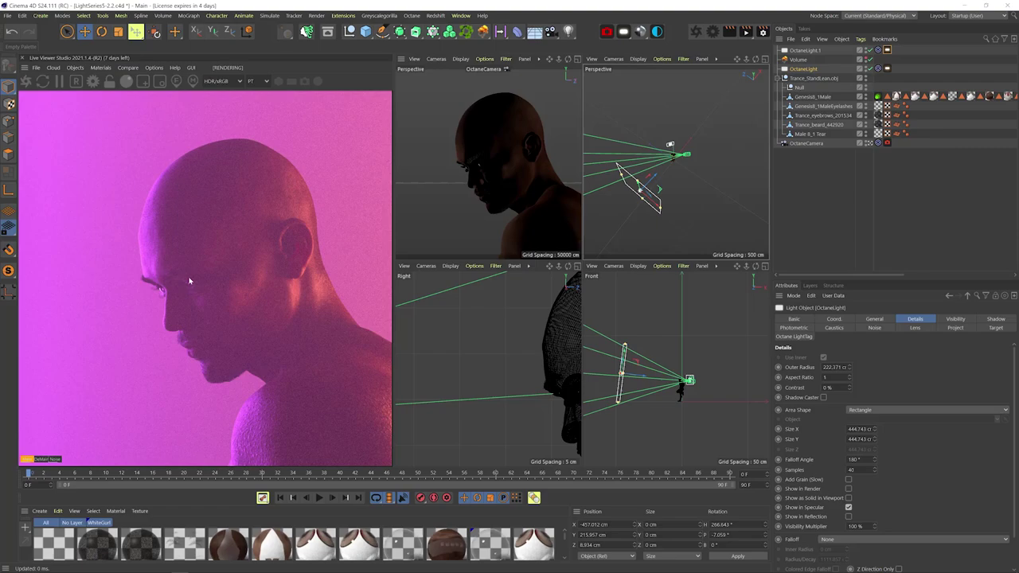
- Compare the render at the last and first frames of the animation, and save the scene
key(shift+g)
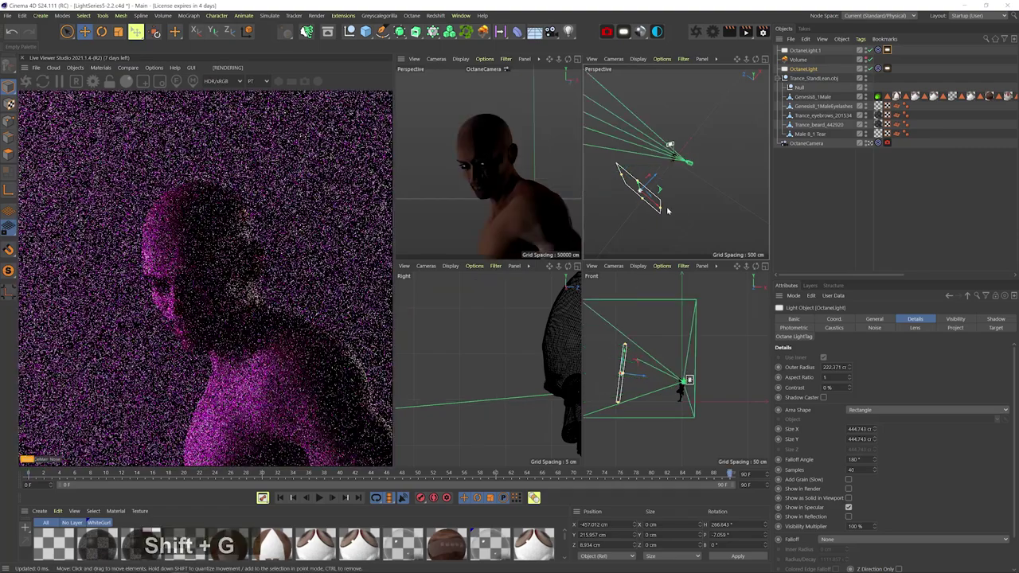
key(2)
key(3)
key(3)
drag(667, 151, 613, 100)
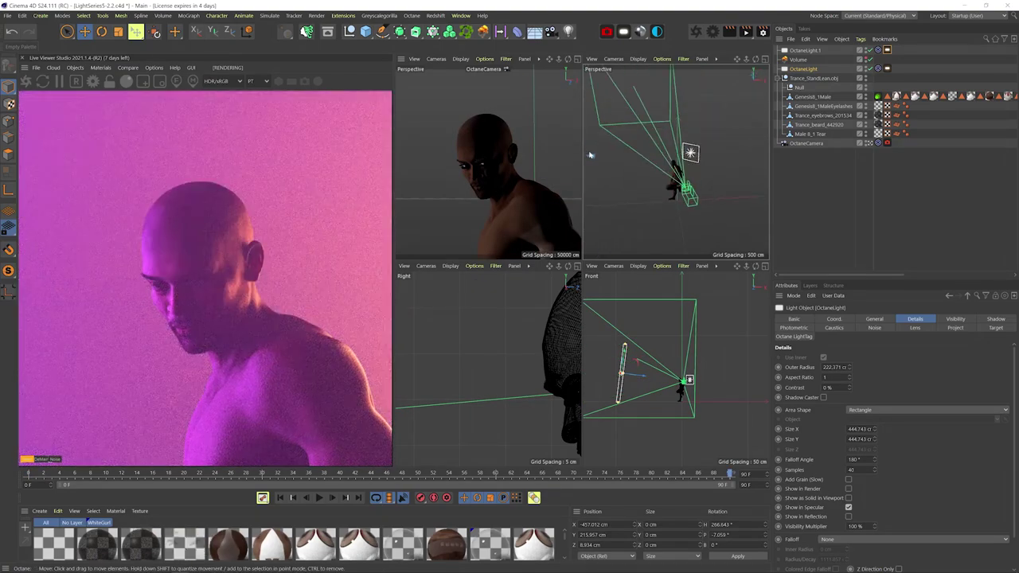
key(shift+f)
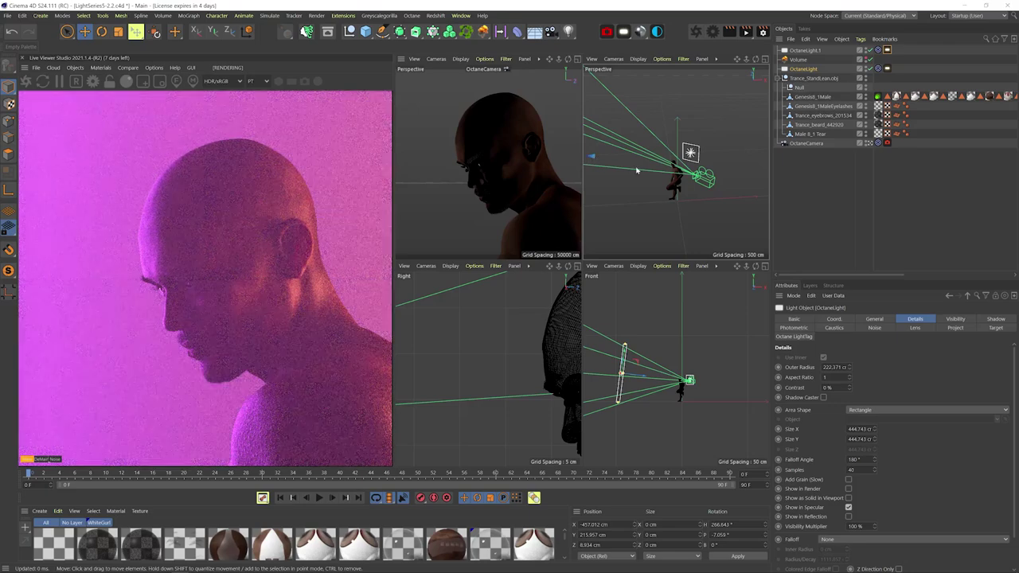
key(ctrl+s)
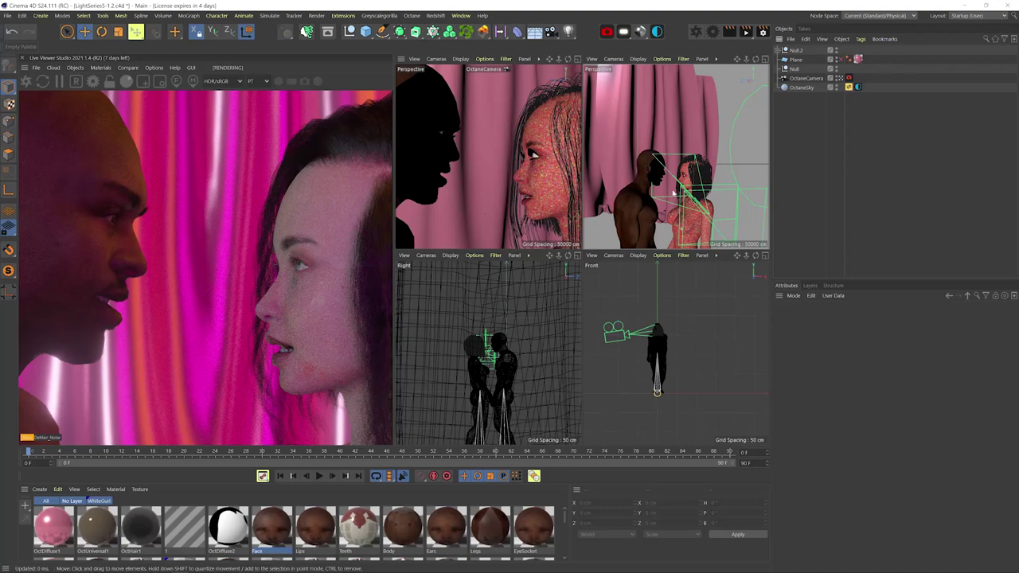
- Examine the two figures and the pink curtain in the LightSeries5-1.2 scene from different angles
key(2)
drag(673, 193, 673, 101)
key(3)
key(3)
key(2)
key(1)
key(3)
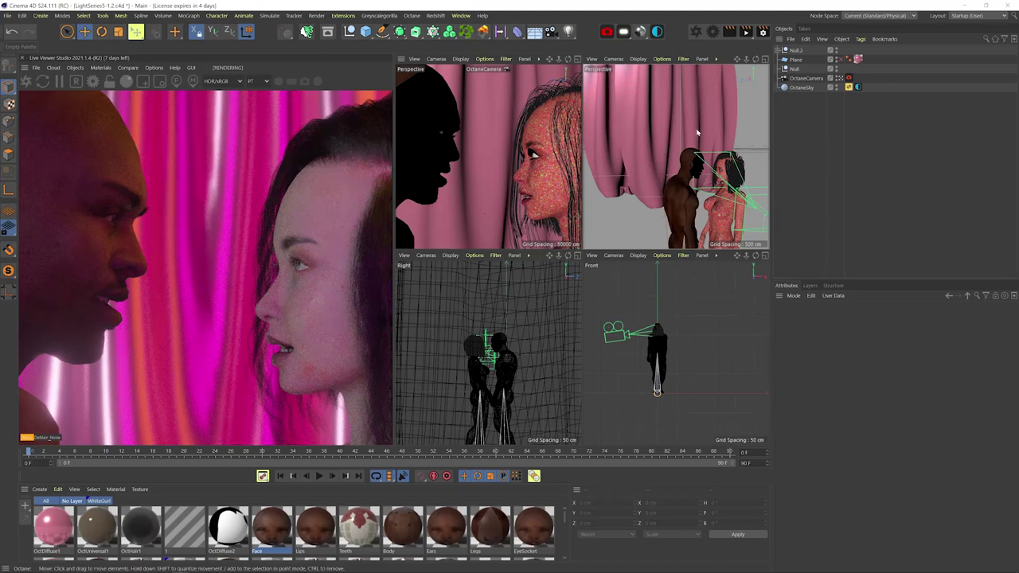
- Set the camera imager's highlight compression to 0 in the Octane settings and enlarge the settings window
click(93, 81)
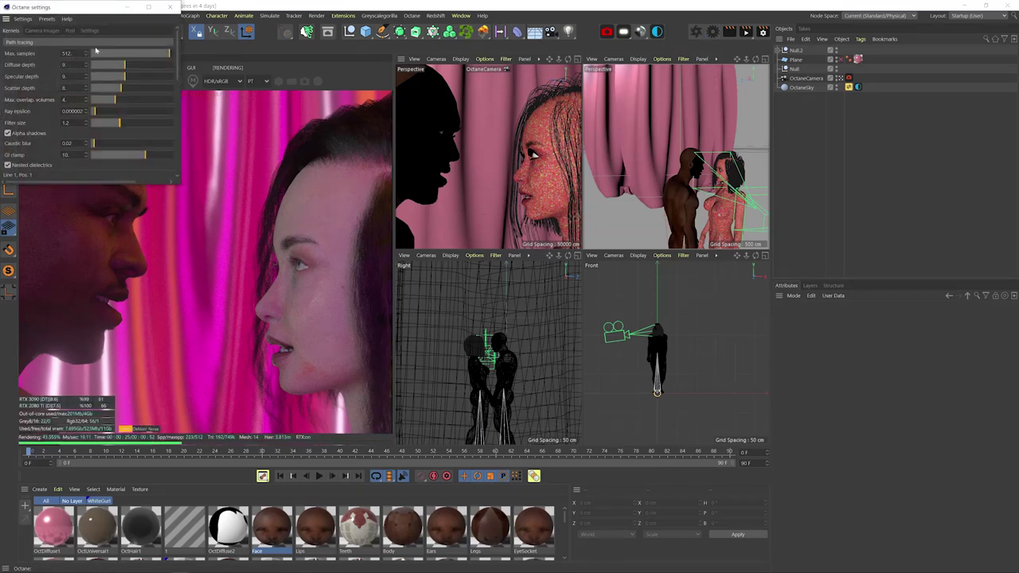
click(47, 31)
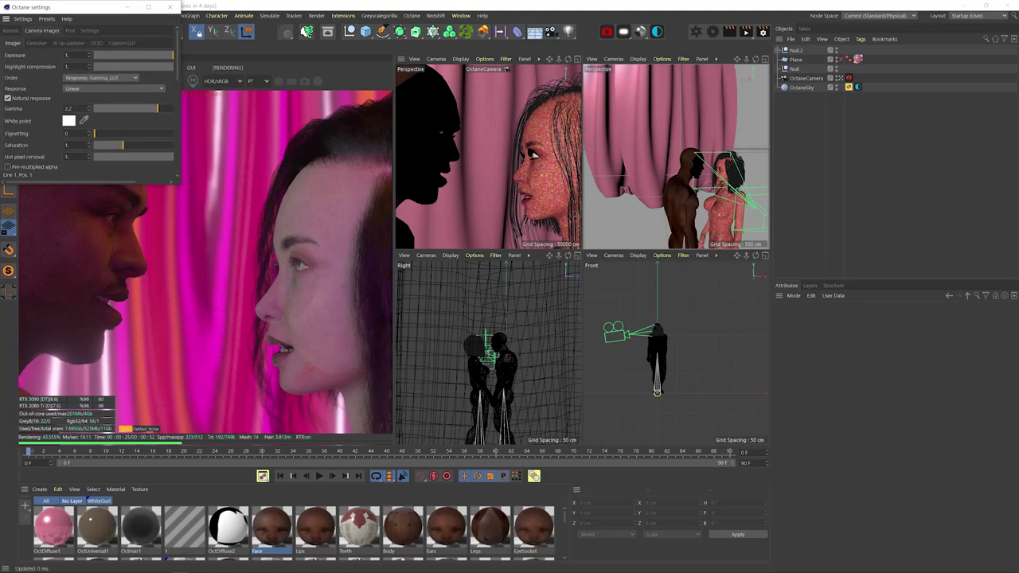
drag(163, 69, 27, 61)
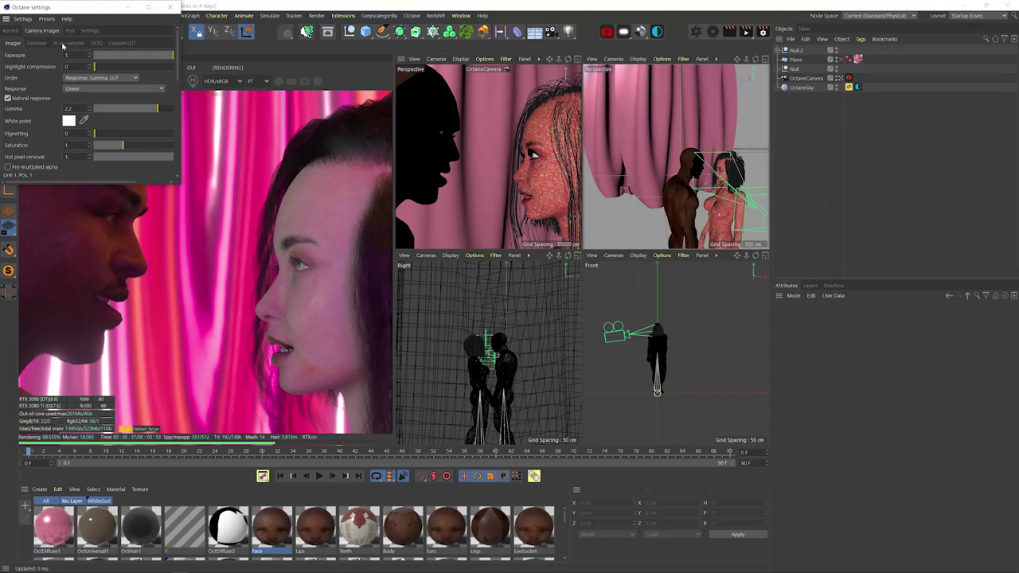
drag(187, 191, 227, 290)
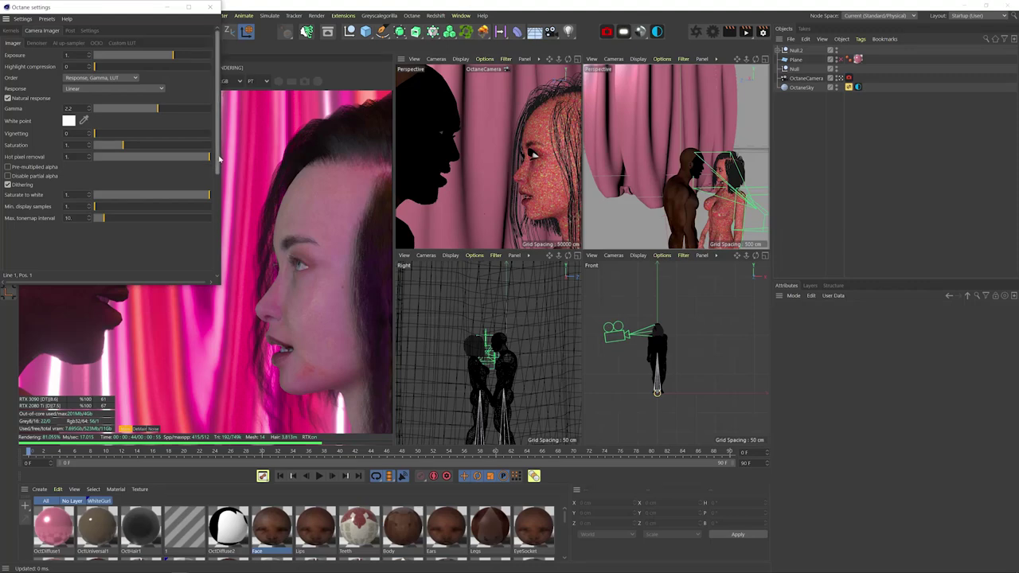
- Review the Octane post-processing settings, the sky's environment tag and the camera's depth of field settings
click(69, 30)
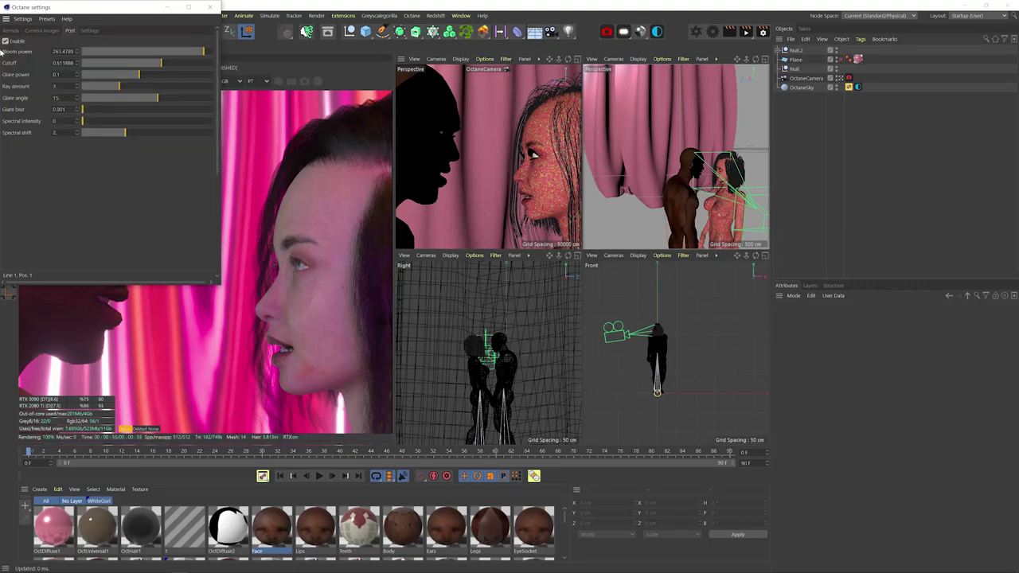
click(209, 9)
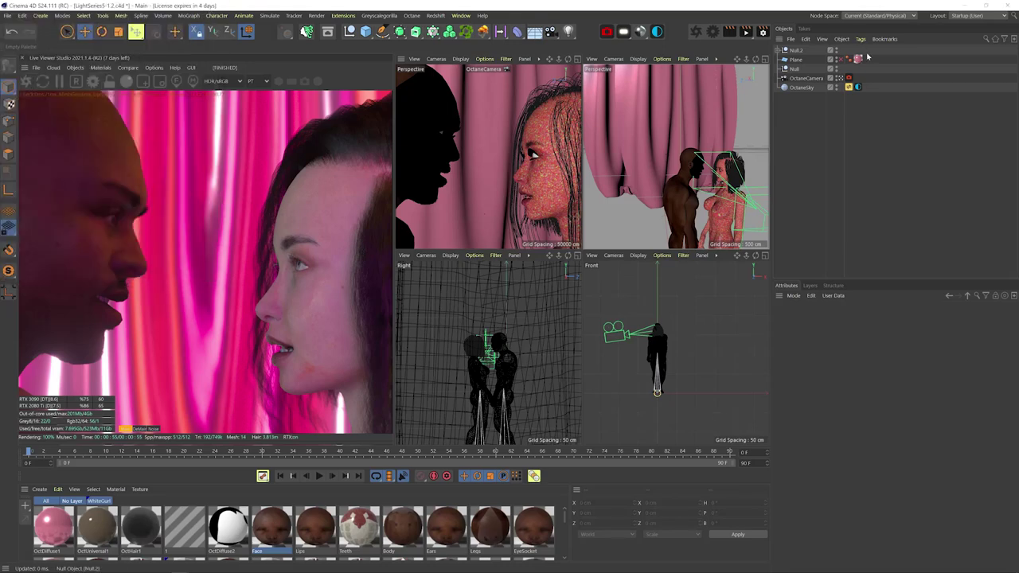
click(858, 88)
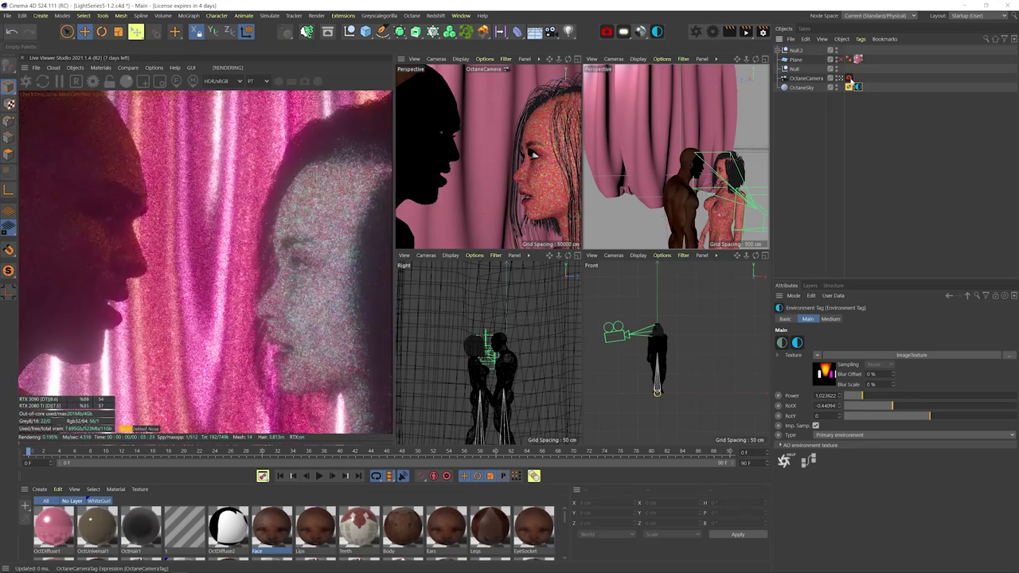
click(849, 79)
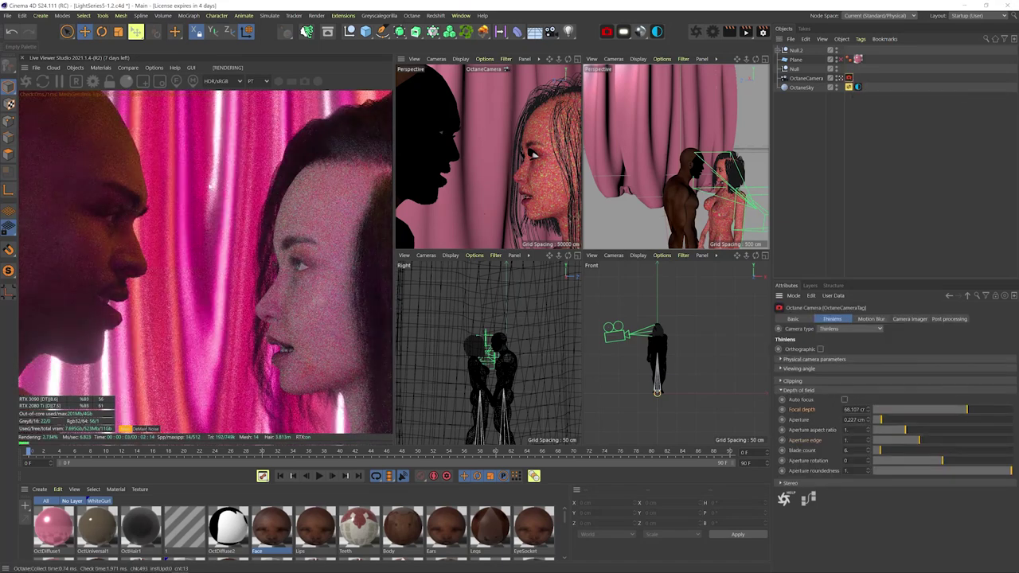
- Hide the render statistics overlay and rotate the sky's environment texture to a RotX of about 0.83
click(857, 86)
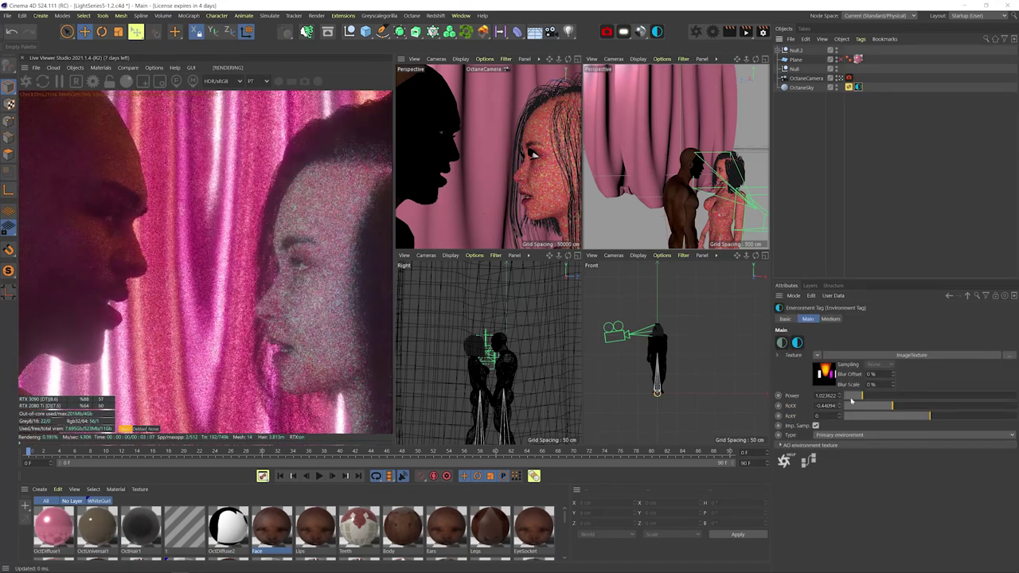
right_click(227, 322)
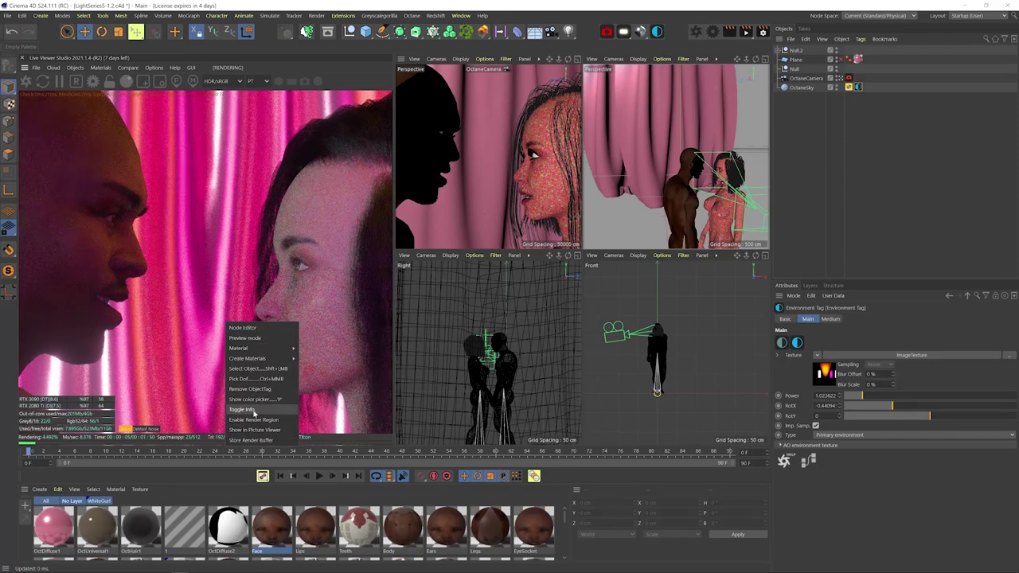
click(253, 414)
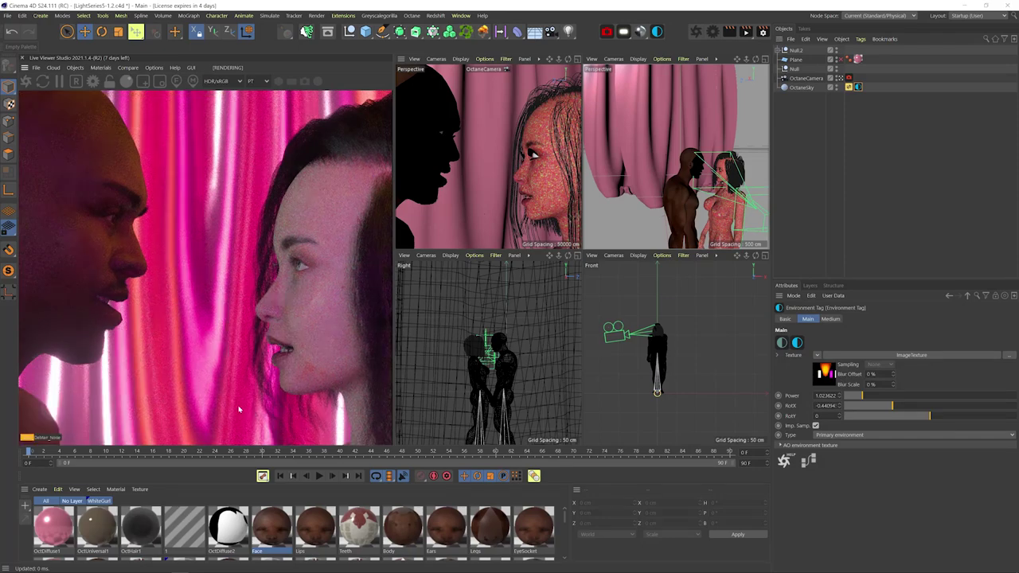
drag(892, 398, 985, 390)
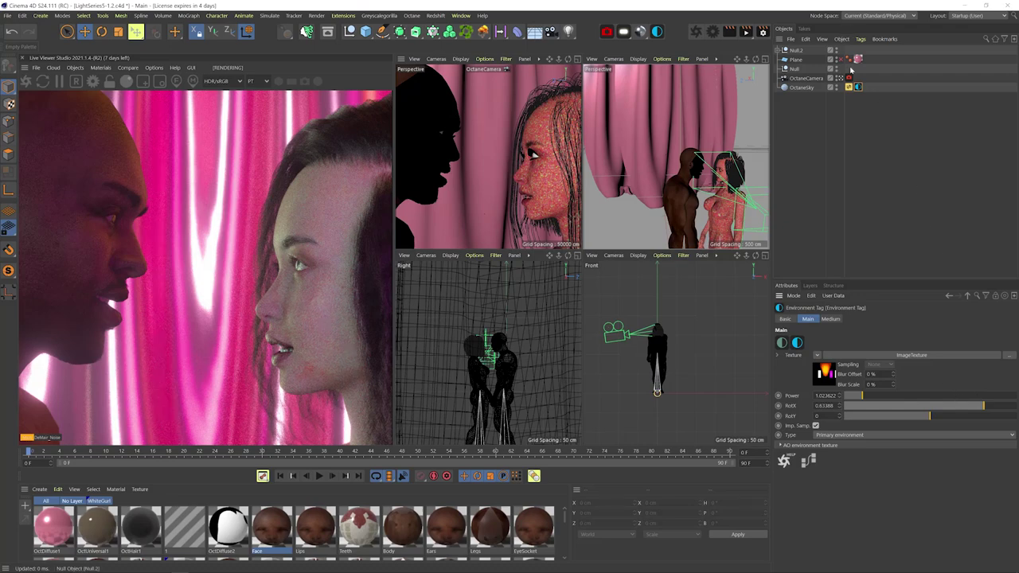
- Add an Octane area light and raise the Null between the two faces, to about Y 163, Z -26 cm
click(624, 31)
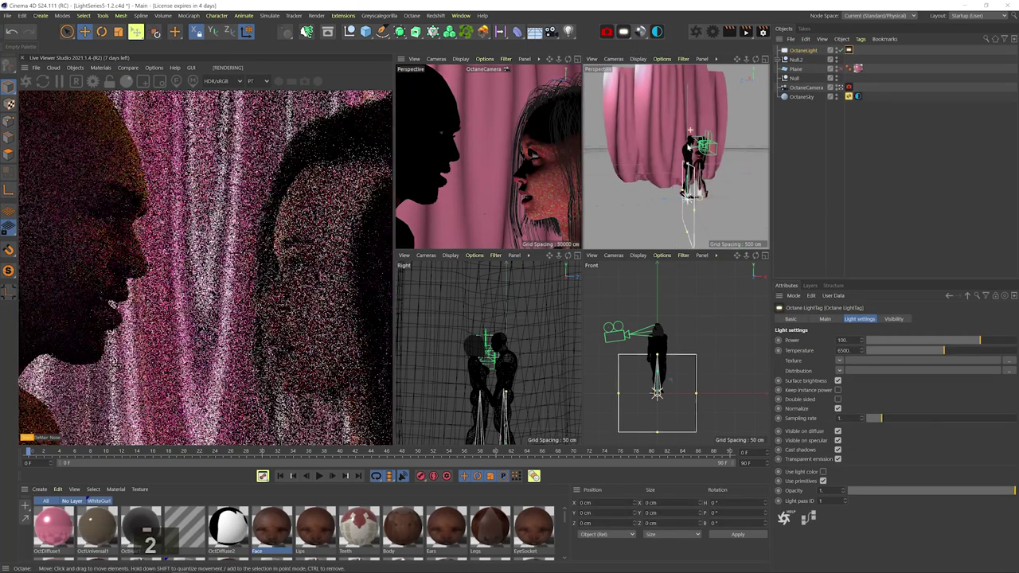
drag(698, 170, 721, 171)
click(692, 174)
drag(661, 180, 661, 107)
drag(665, 160, 665, 136)
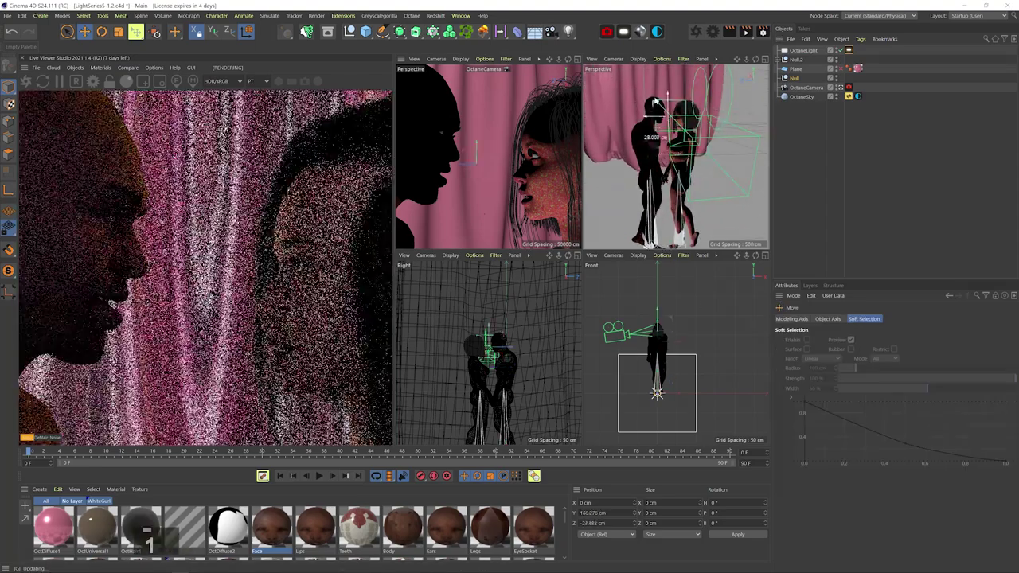
drag(489, 344, 514, 345)
key(ctrl+z)
key(ctrl+z)
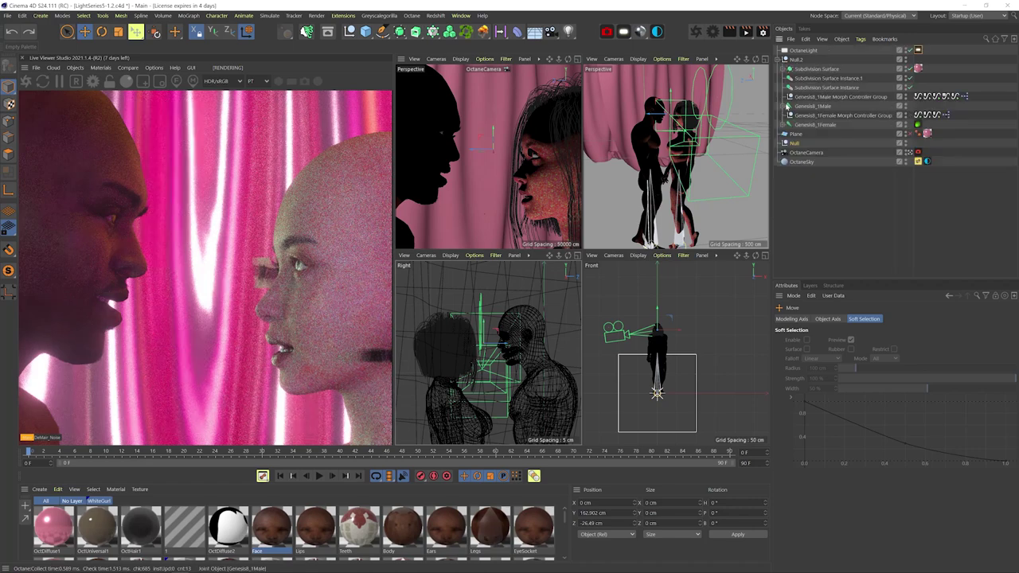
- Hide the hair objects of the Genesis8_1Female figure
click(785, 125)
click(911, 163)
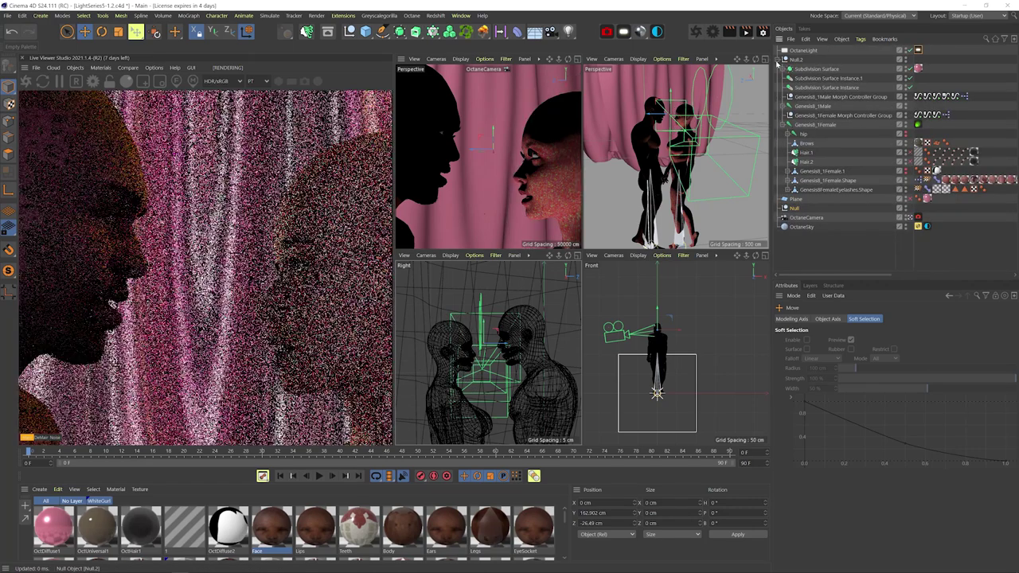
click(778, 59)
- Rename the Null between the faces to Light Target and save the scene
key(2)
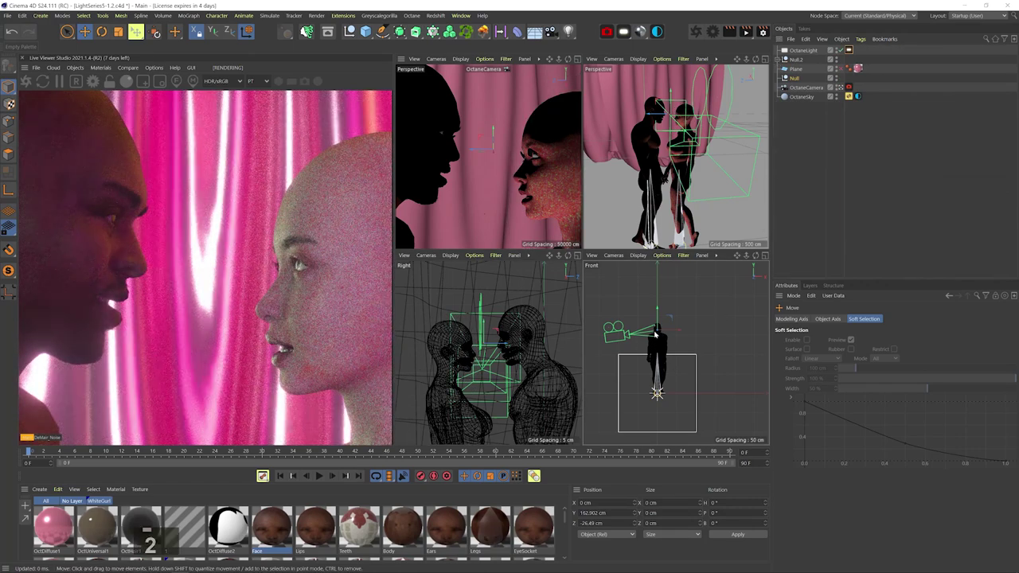
drag(657, 330, 742, 321)
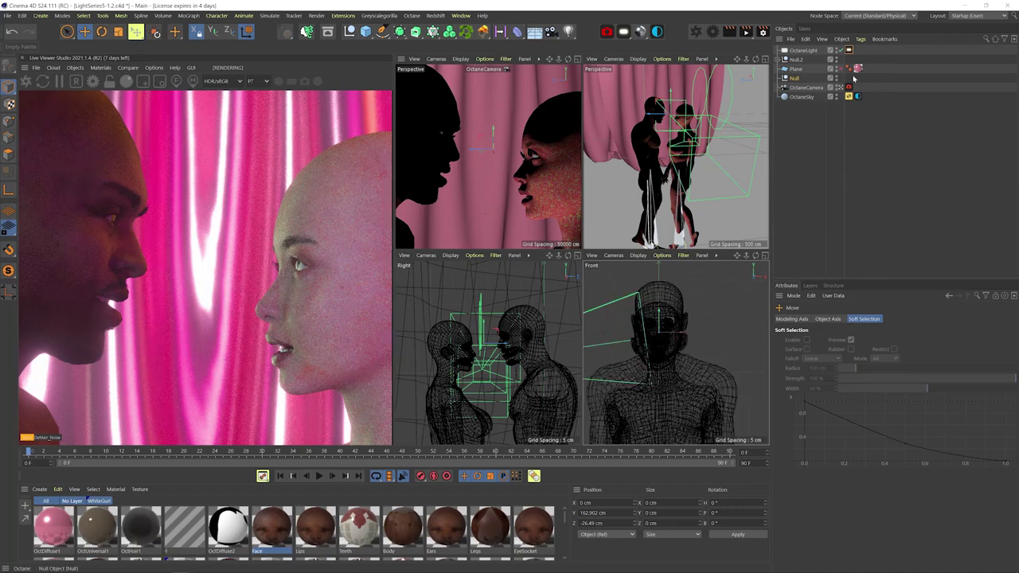
double_click(794, 78)
text(Light Target)
key(Return)
key(ctrl+s)
- Give the OctaneLight a Target tag that aims it at the Light Target null
right_click(803, 50)
click(900, 119)
drag(804, 78, 868, 341)
- Move the OctaneLight to about X -132, Y 167, Z -109 cm and set its power to about 10.1
click(804, 50)
key(2)
drag(723, 201, 702, 207)
key(3)
key(3)
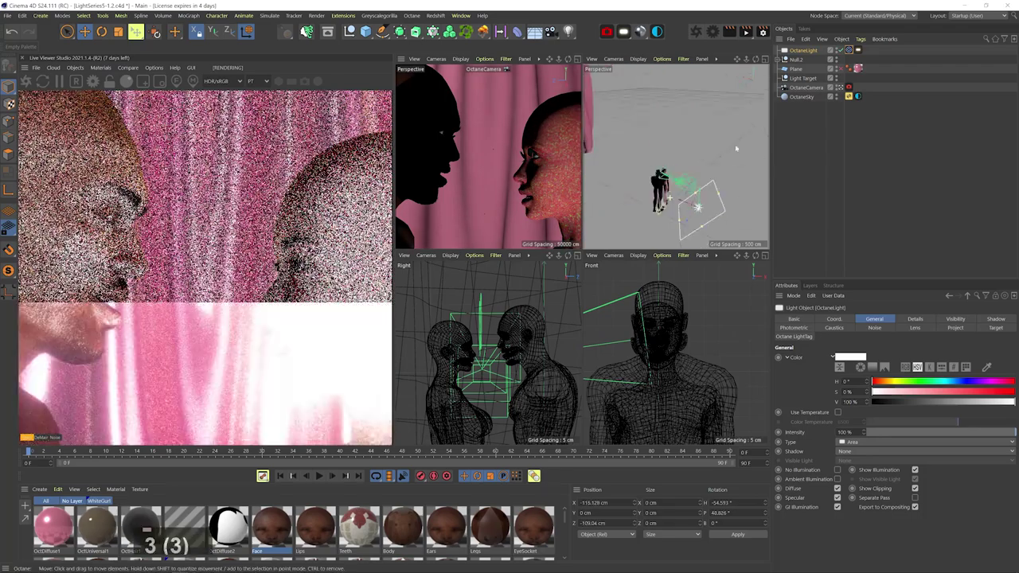
drag(732, 151, 717, 132)
drag(694, 191, 691, 162)
click(857, 50)
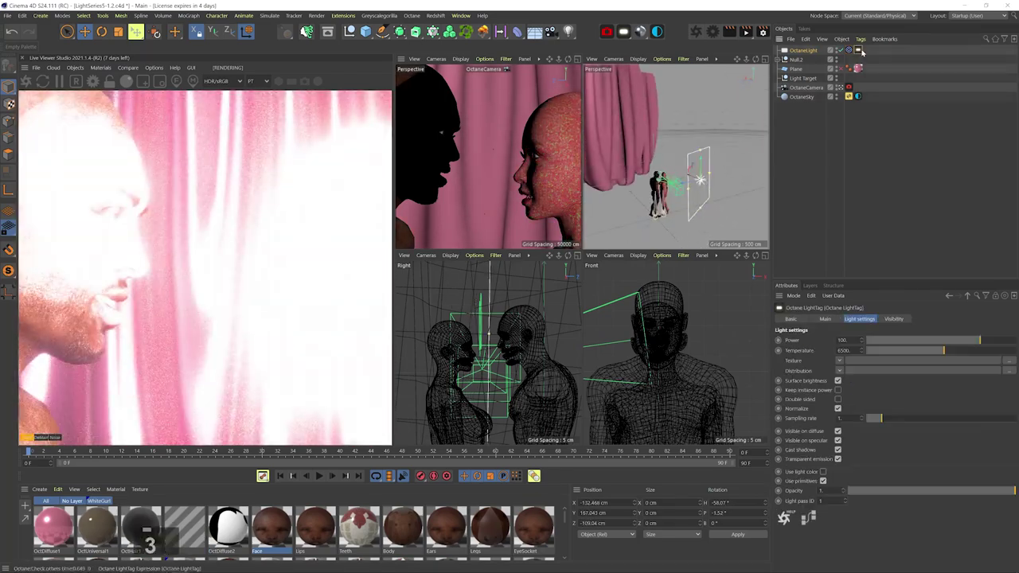
drag(981, 341, 959, 340)
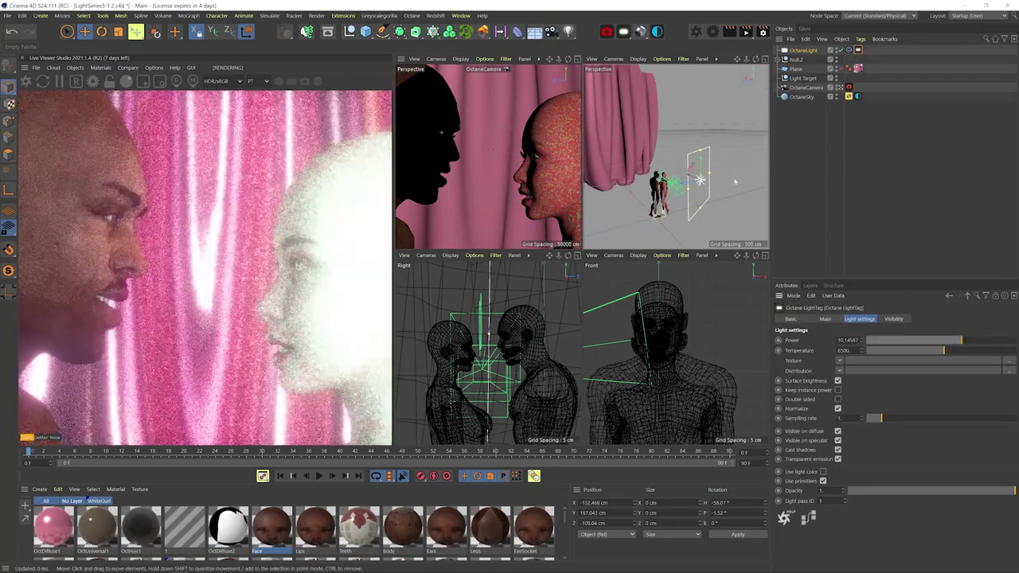
- Scale the OctaneLight down and move it to about X -140, Y 167, Z -97 cm
key(t)
key(3)
drag(665, 179, 702, 174)
key(e)
click(805, 50)
- Turn off the OctaneSky and assign an RgbSpectrum texture to the OctaneLight
click(857, 50)
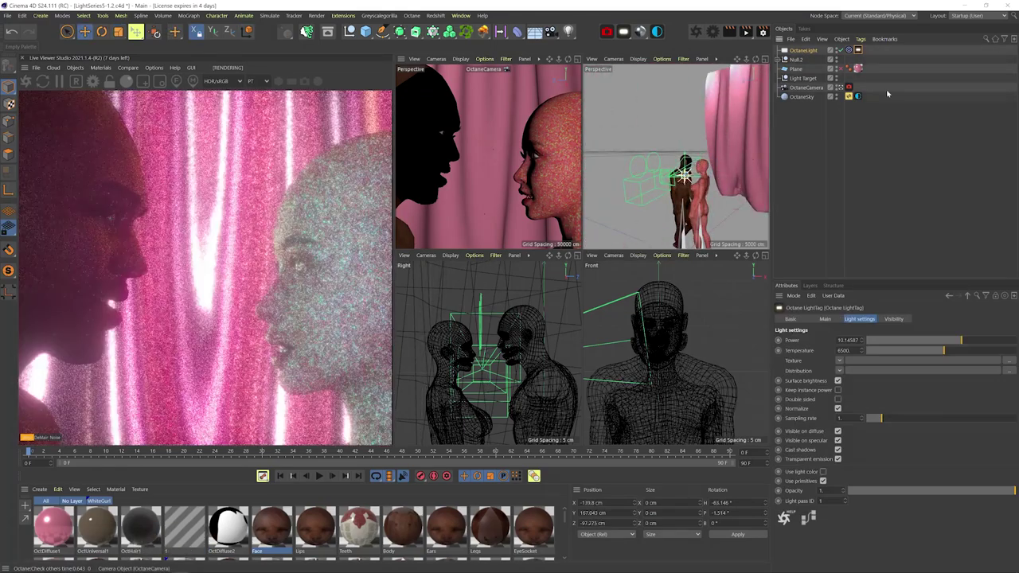
click(836, 99)
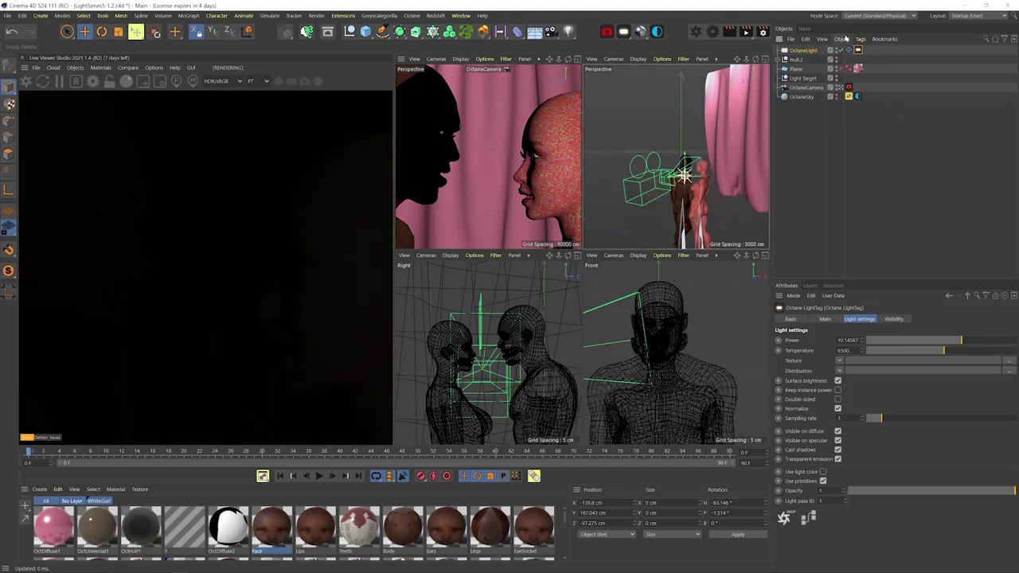
click(840, 362)
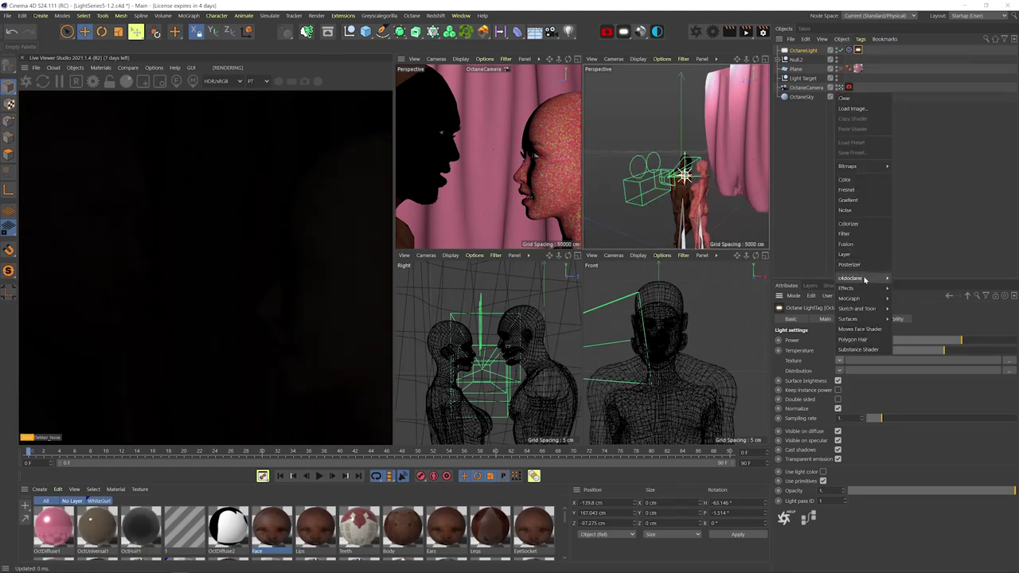
mouse_move(856, 278)
click(919, 452)
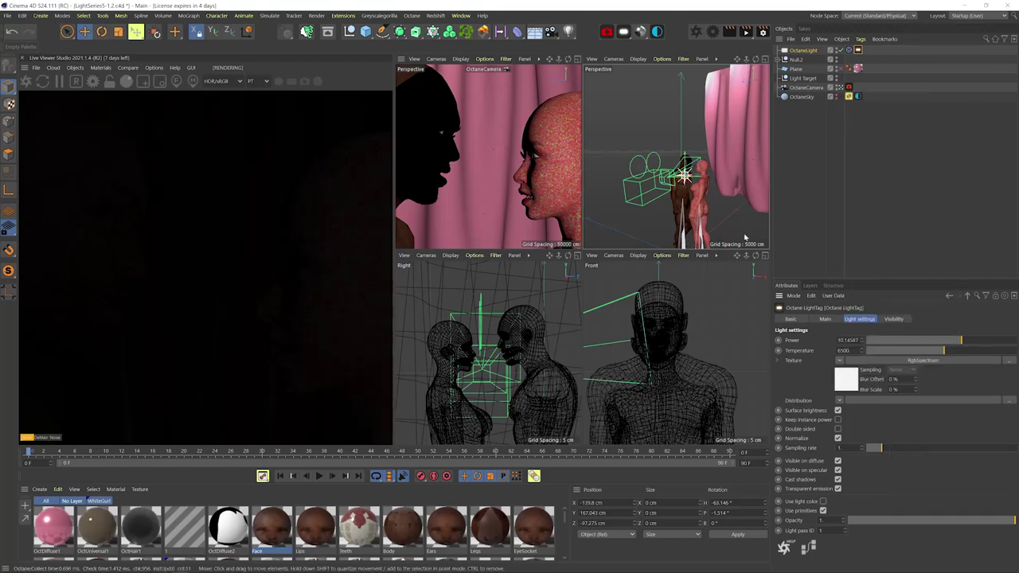
- Colour the OctaneLight's RgbSpectrum texture pink and disable the light's surface brightness
click(805, 347)
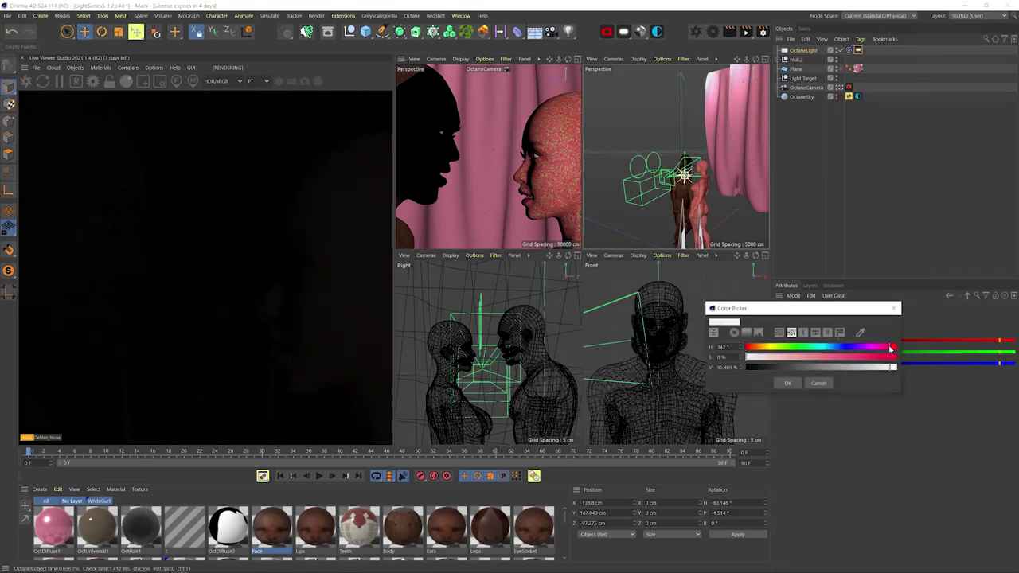
drag(815, 358, 828, 358)
click(789, 383)
click(968, 297)
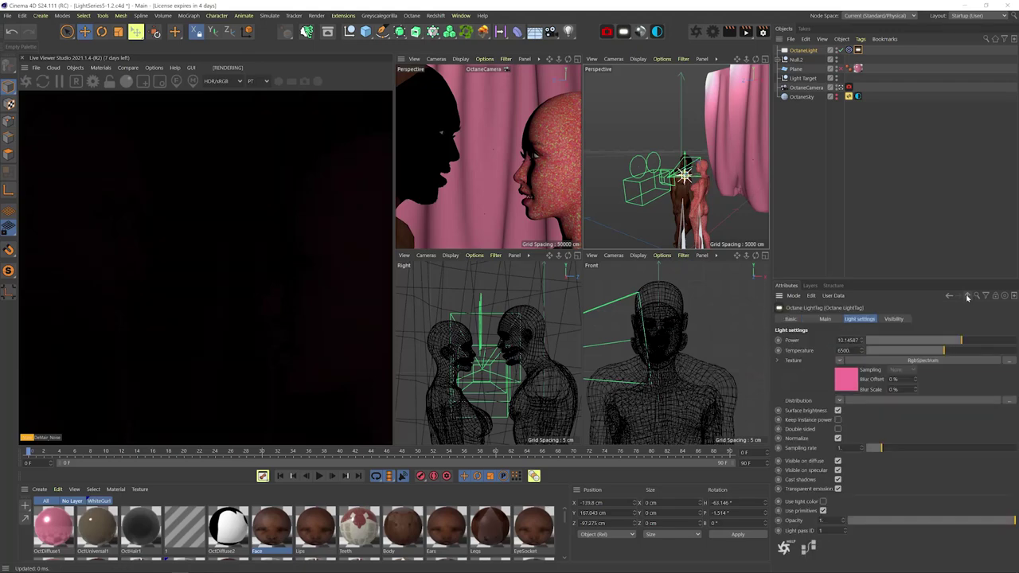
click(838, 411)
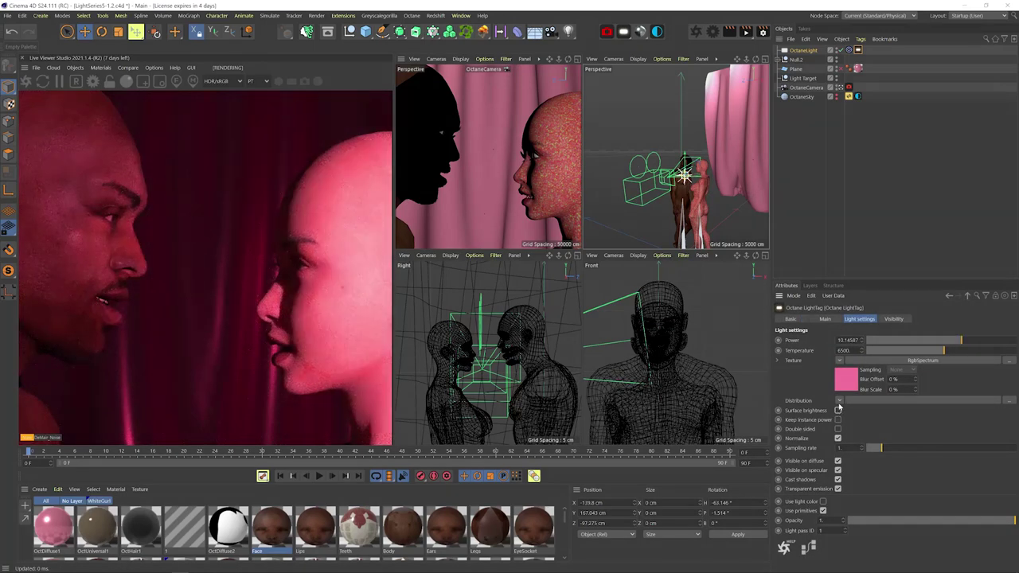
- Assign an Octane Noise texture to the light's distribution and set its texture projection to XYZ to UVW
click(839, 401)
click(924, 370)
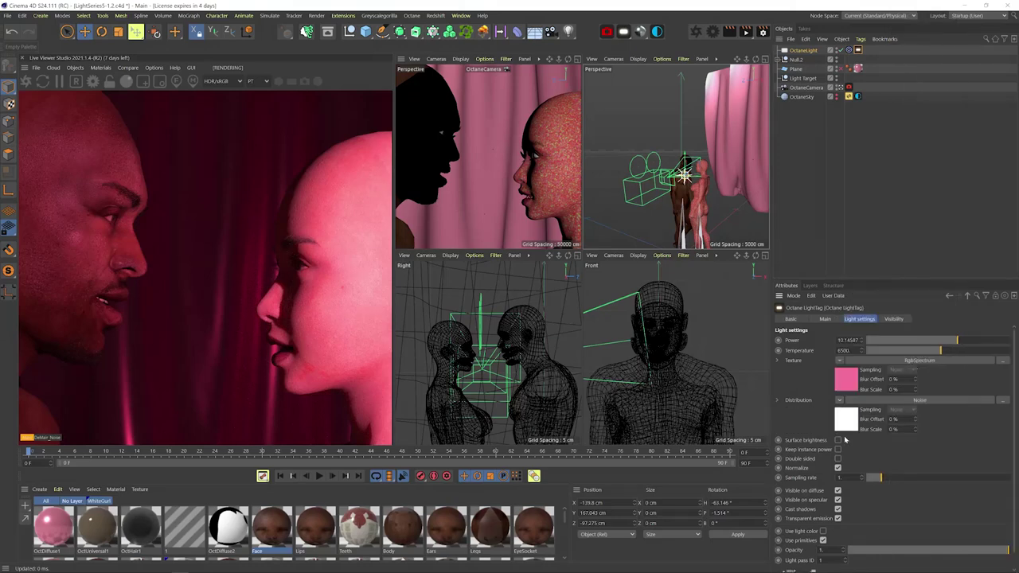
click(846, 420)
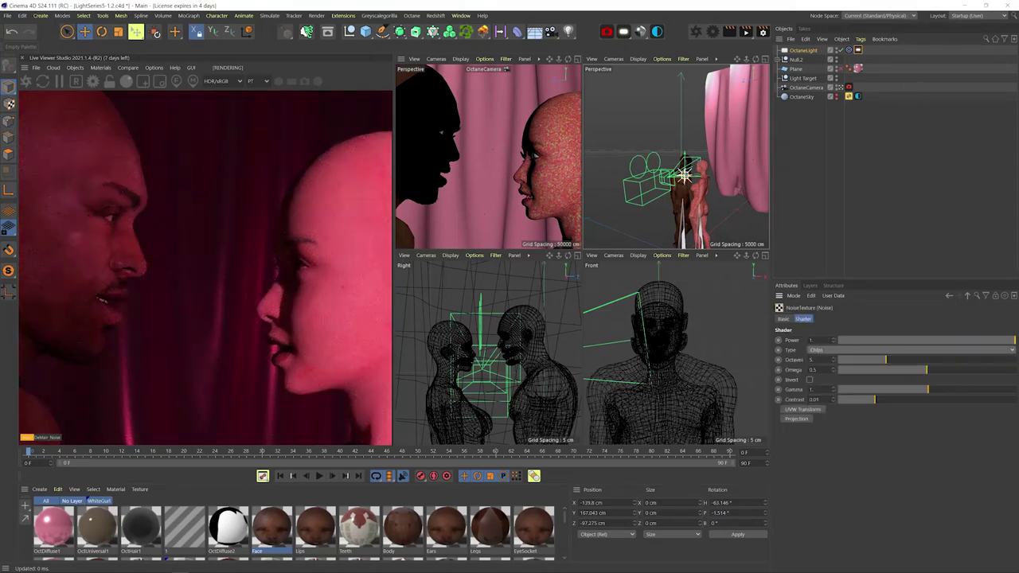
click(796, 419)
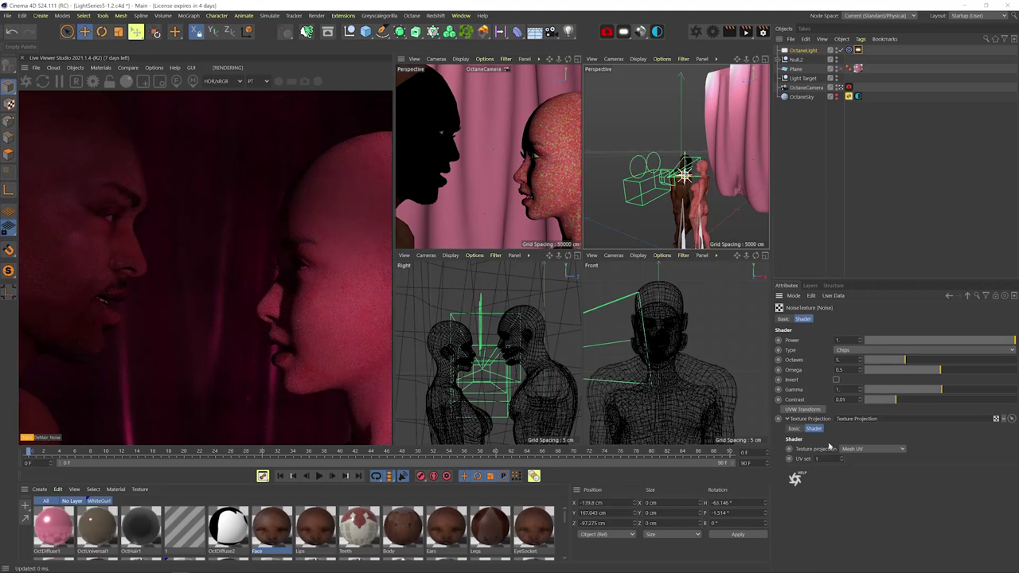
click(856, 448)
click(867, 380)
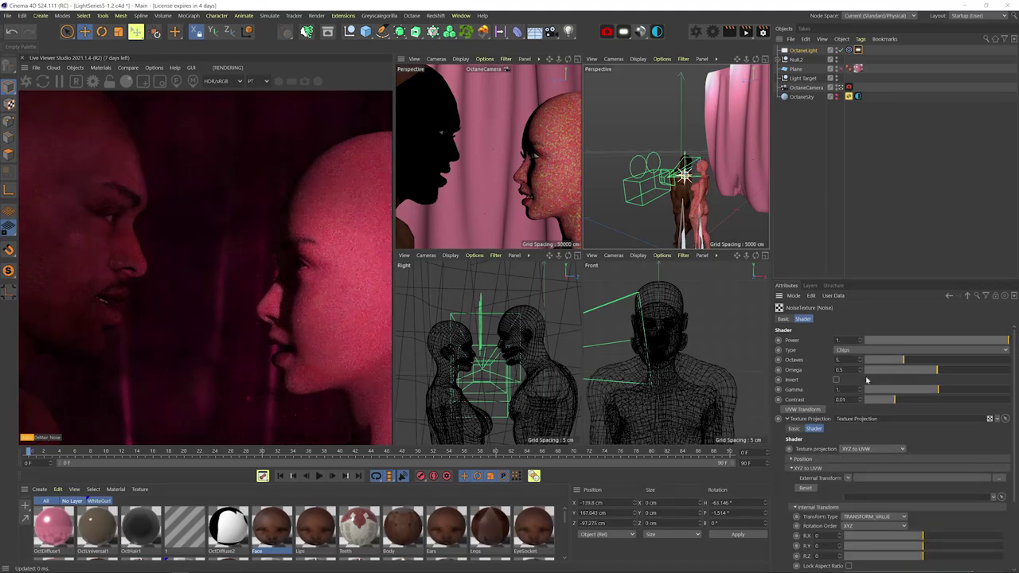
- Set the noise's contrast to 600 and lock the aspect ratio of its projection transform
text(600)
key(Return)
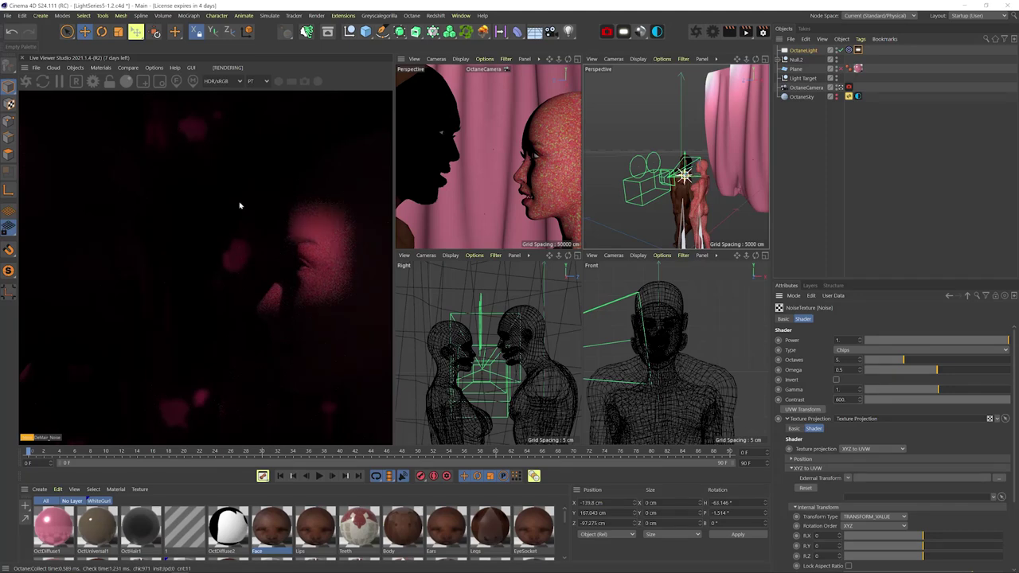
scroll(822, 358, down, 3)
click(848, 473)
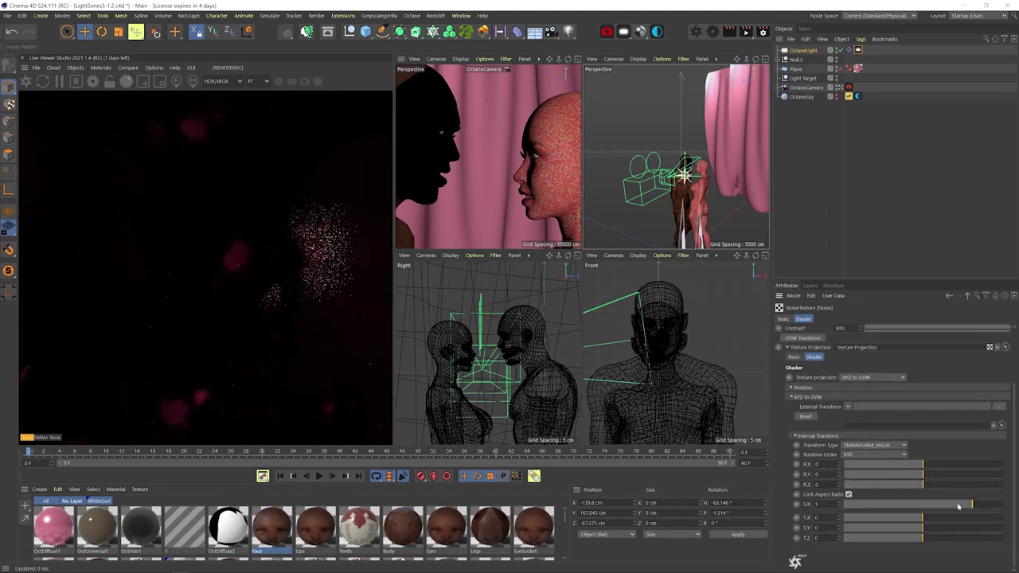
- Set the noise's Omega to about 0.15, its Gamma to about 2.85 and its projection scale to about 0.42
scroll(916, 419, up, 3)
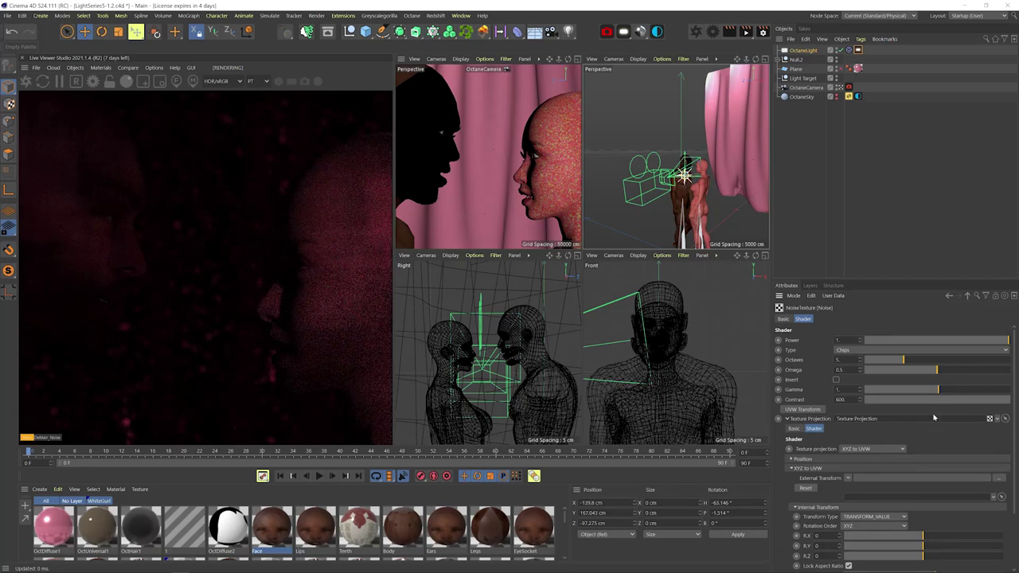
drag(906, 371, 888, 371)
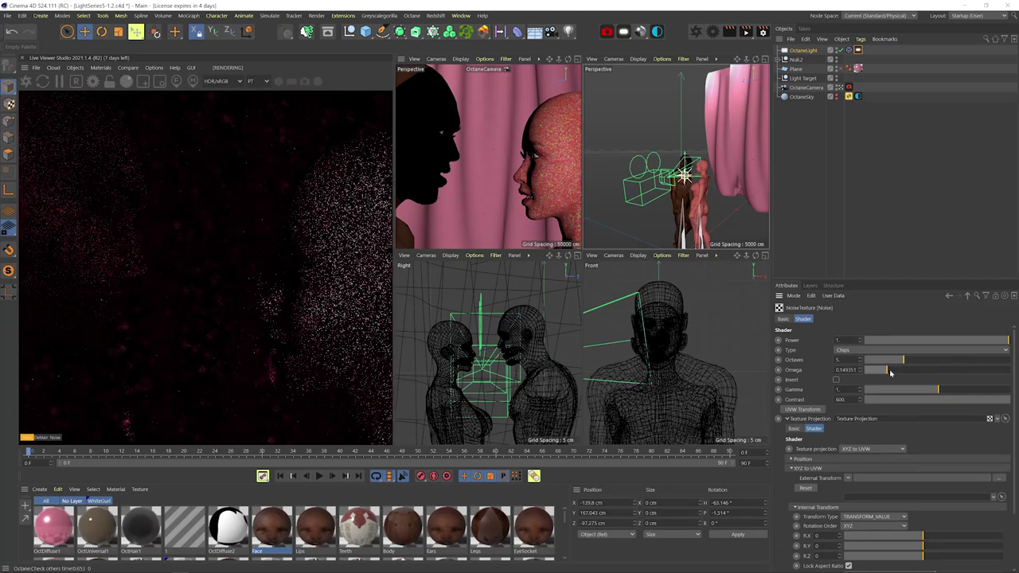
drag(938, 390, 948, 391)
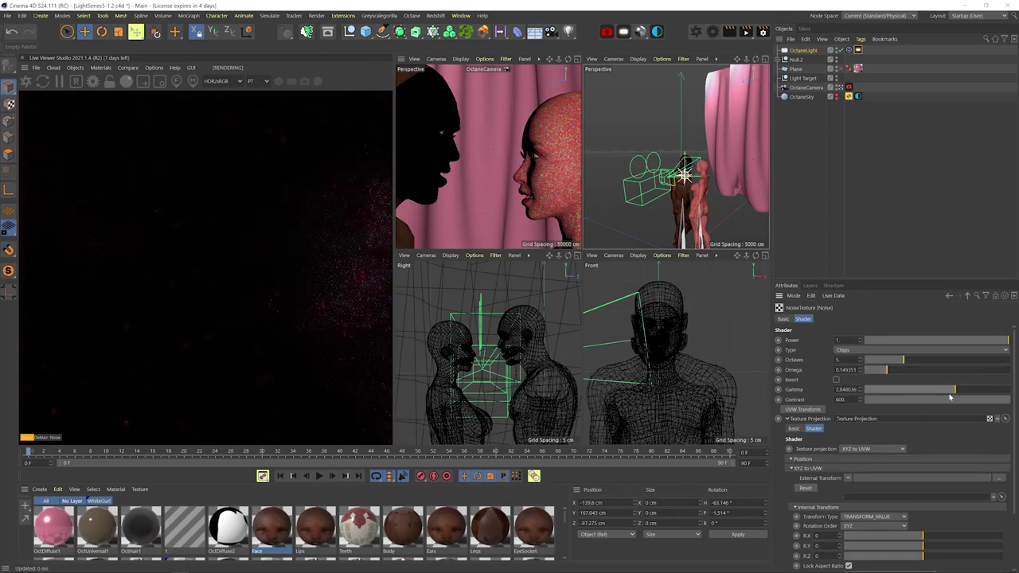
scroll(860, 500, down, 3)
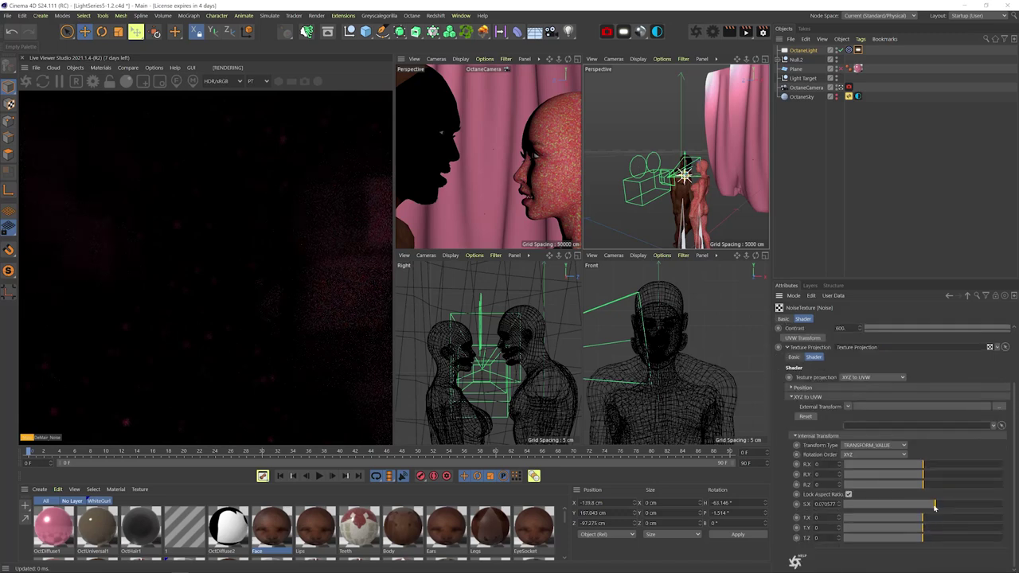
drag(937, 509, 959, 504)
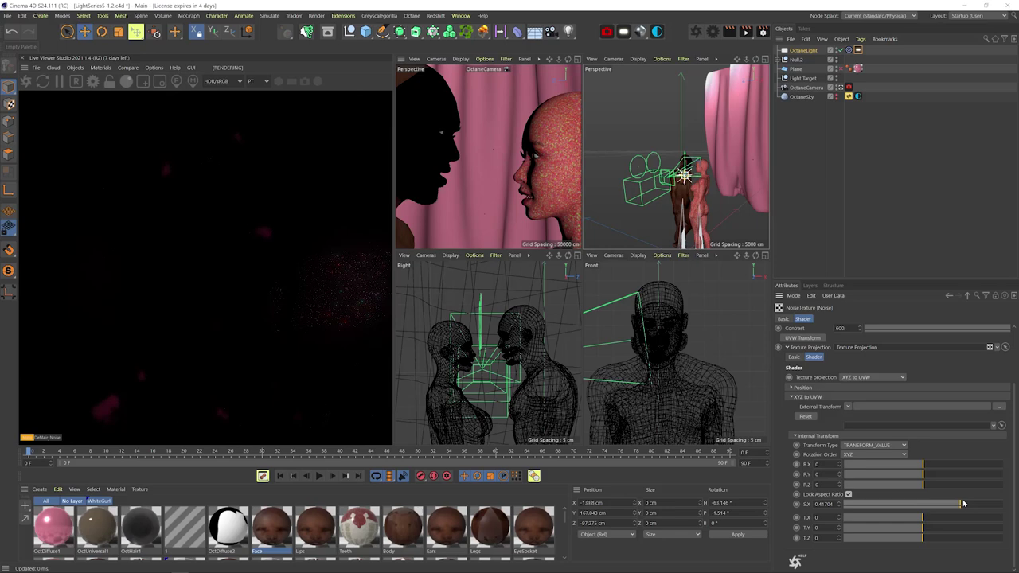
- Reduce the noise's projection scale to about 0.07 and its Gamma to about 1.23
scroll(865, 443, up, 3)
click(948, 390)
scroll(841, 486, down, 3)
click(939, 503)
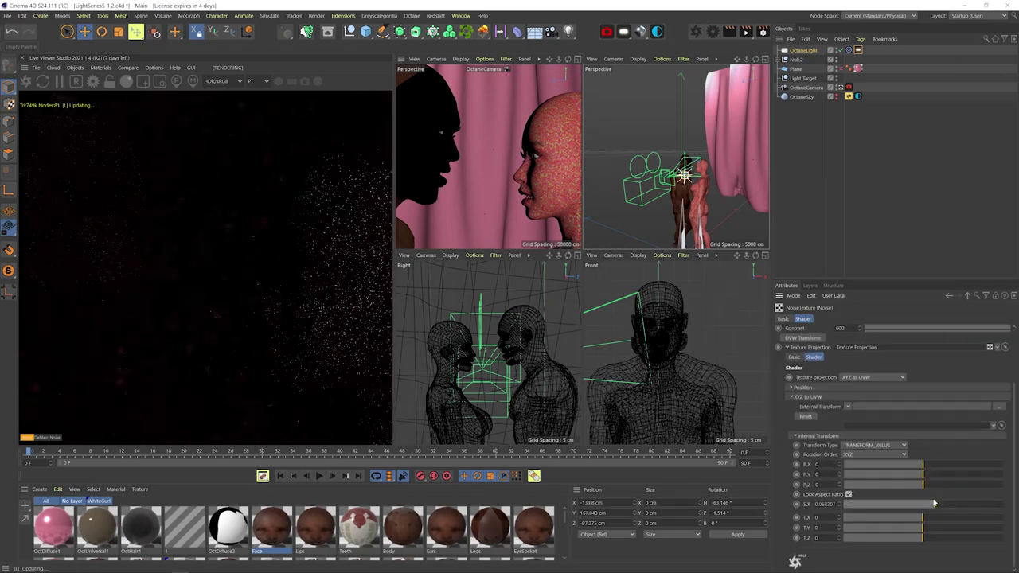
scroll(938, 501, up, 3)
click(943, 389)
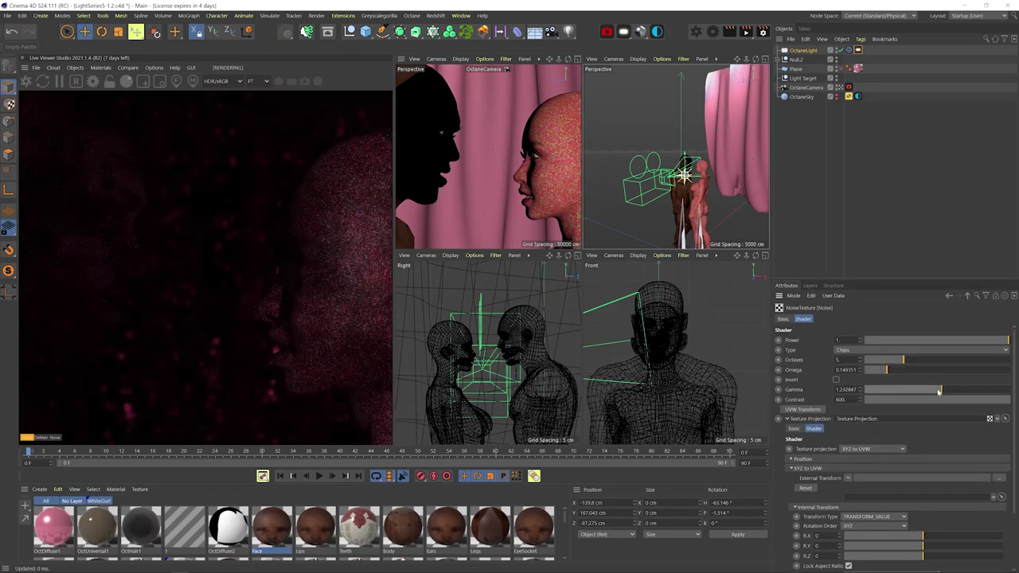
- Set the noise's contrast to 800, fine-tune its projection scale and raise its Gamma to about 1.66
drag(849, 400, 780, 403)
text(800)
key(Return)
scroll(780, 403, down, 3)
drag(936, 503, 937, 531)
scroll(938, 526, up, 3)
mouse_move(942, 389)
mouse_down()
mouse_move(927, 389)
mouse_move(947, 390)
mouse_up()
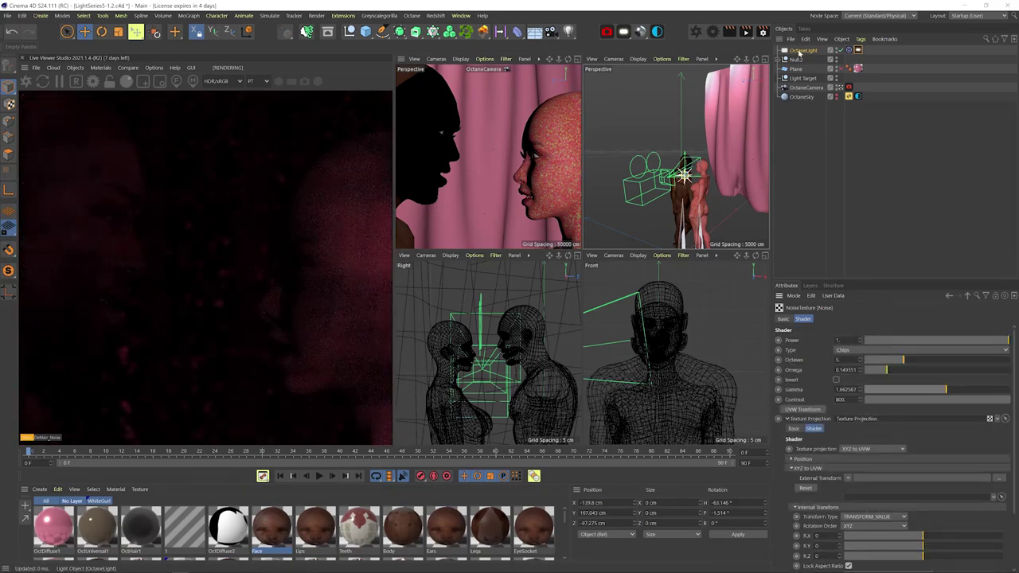
- Raise the OctaneLight's power to about 36
click(799, 52)
key(t)
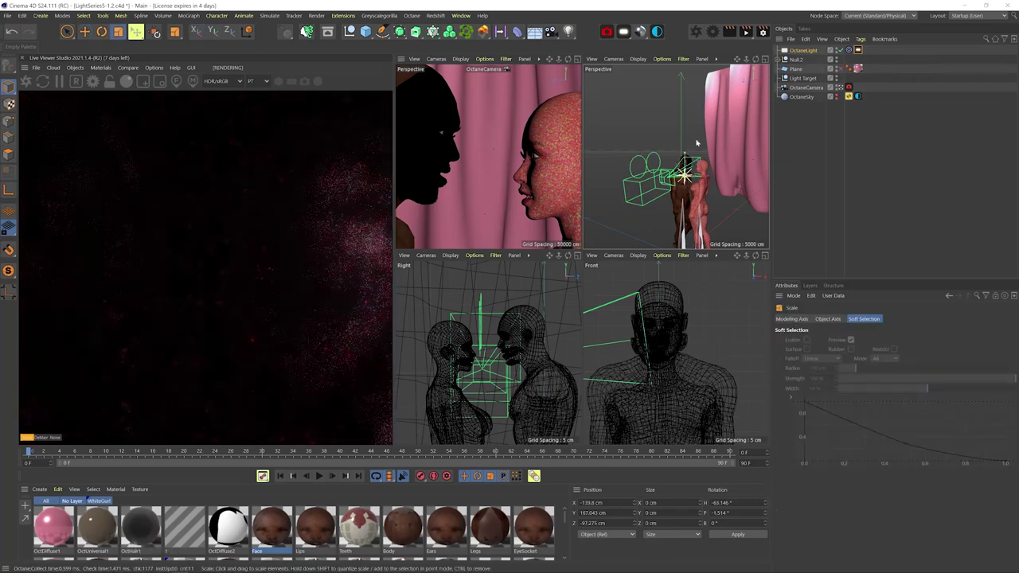
click(859, 51)
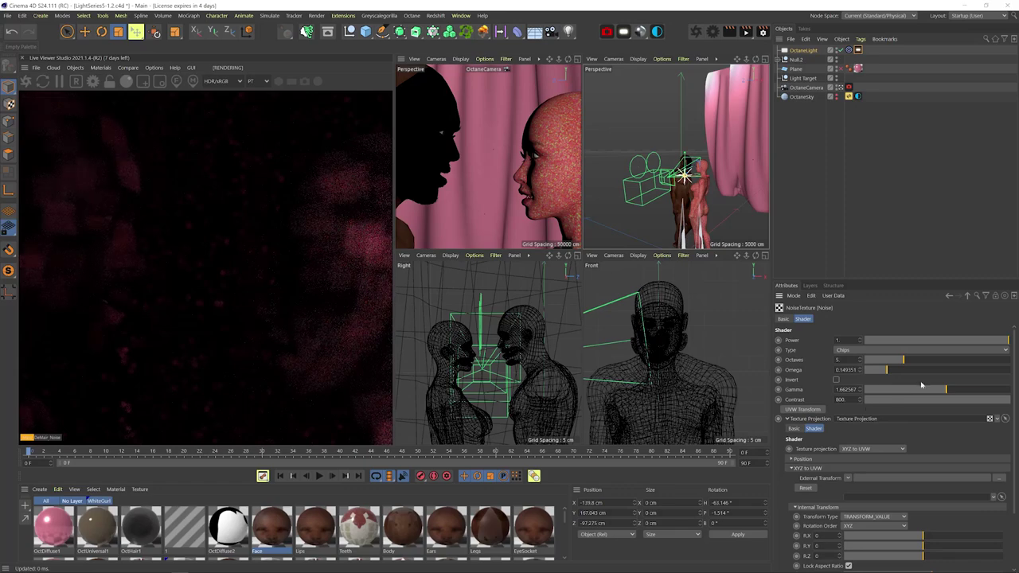
click(950, 295)
drag(948, 340, 970, 340)
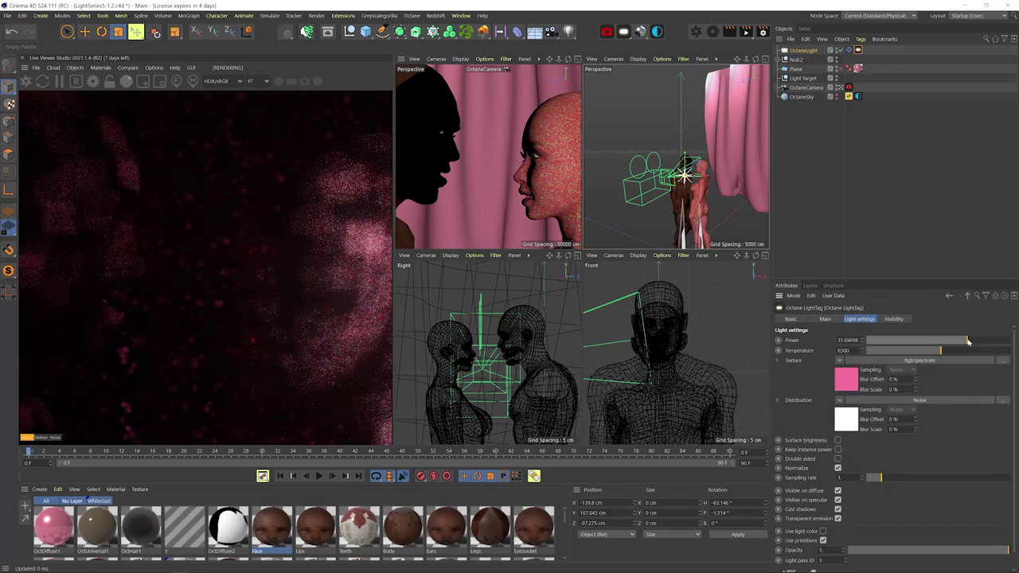
- Move the OctaneLight beside the camera to about X -160, Z -58 cm
key(3)
drag(702, 182, 712, 195)
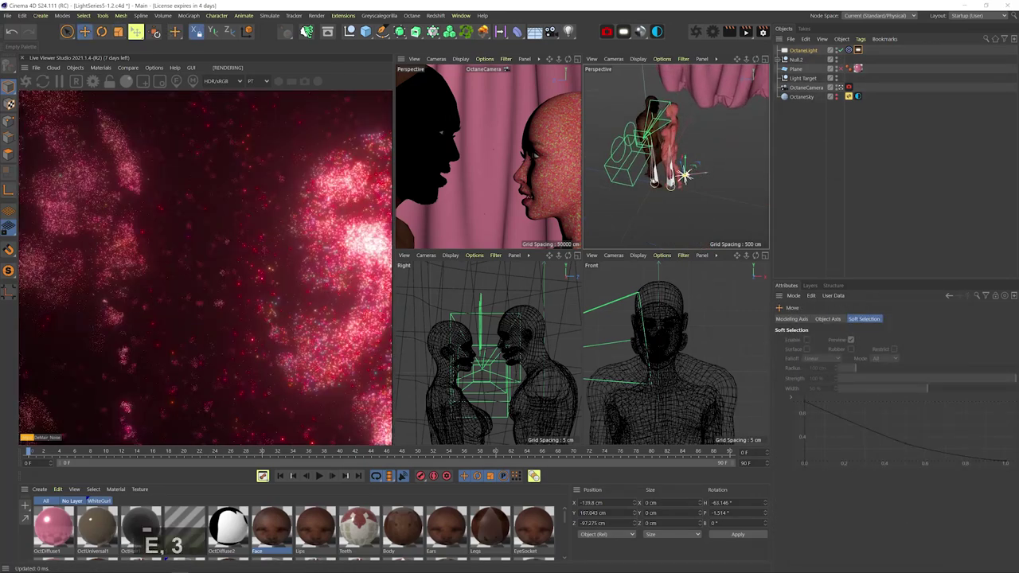
drag(683, 172, 646, 169)
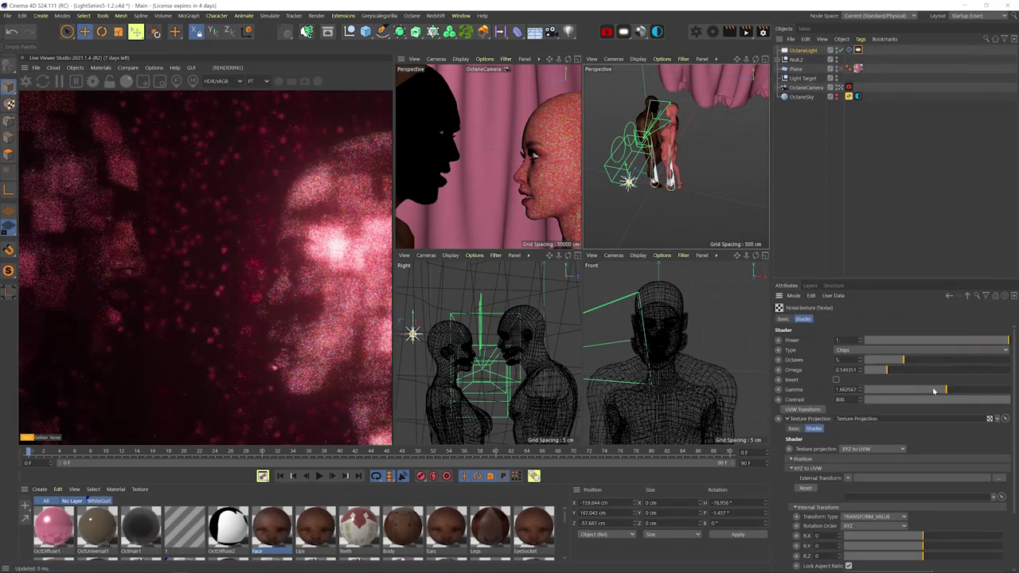
- Set the noise's Gamma to about 3.3 and its projection transform to R.Y 60, R.Z about 47, T.X 0.4 and T.Y about 0.13
drag(949, 391, 956, 390)
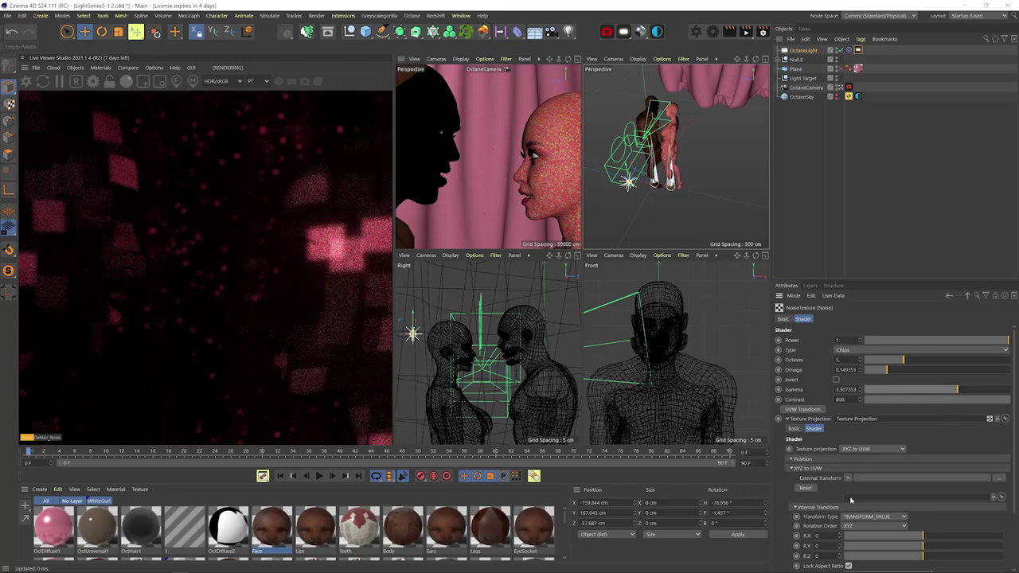
scroll(782, 529, down, 2)
drag(936, 518, 934, 520)
scroll(933, 520, down, 2)
click(817, 518)
key(Up)
key(Up)
key(Up)
key(Up)
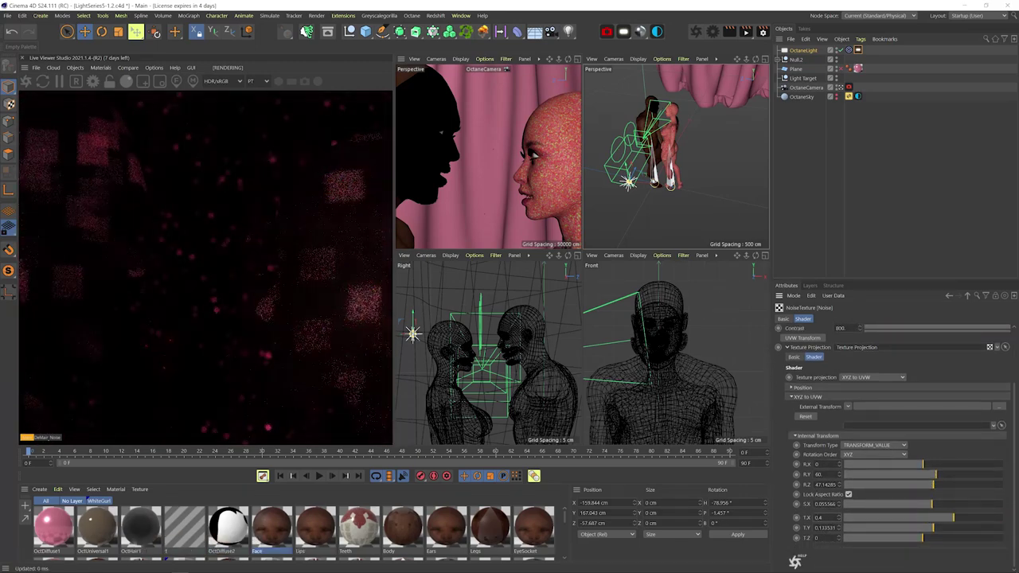
- Reduce the noise to 3 octaves with Omega about 0.075, and raise the OctaneLight's power to about 403
scroll(860, 378, up, 4)
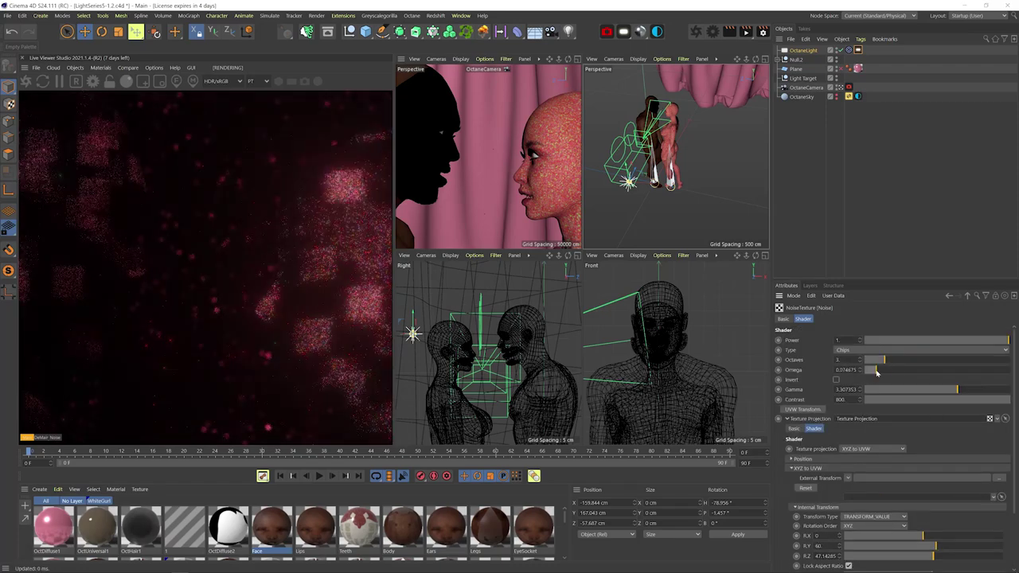
click(965, 297)
click(988, 341)
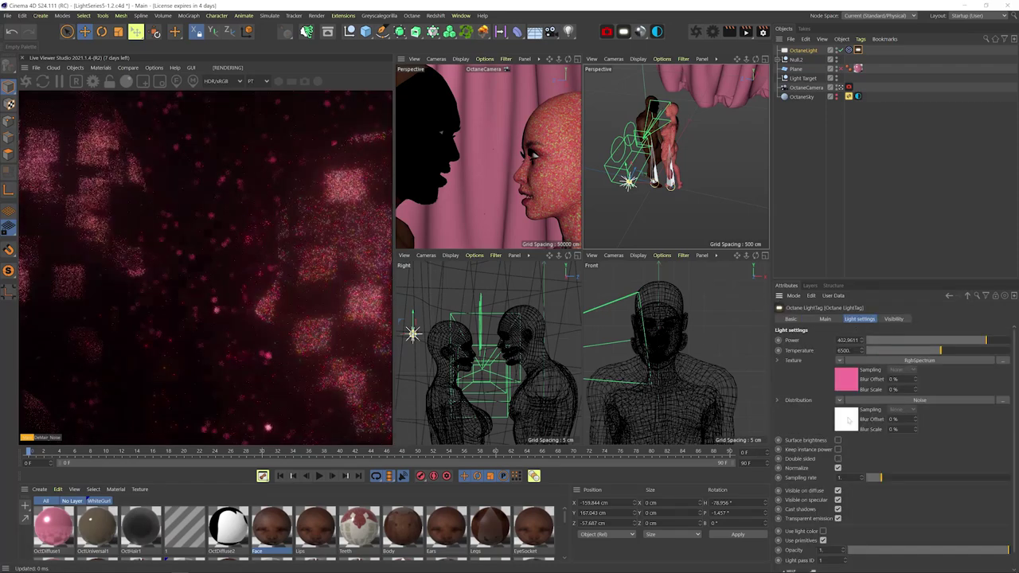
- Raise the noise's Gamma to about 5.2 and the OctaneLight's power to about 1062
click(921, 400)
drag(963, 389, 978, 390)
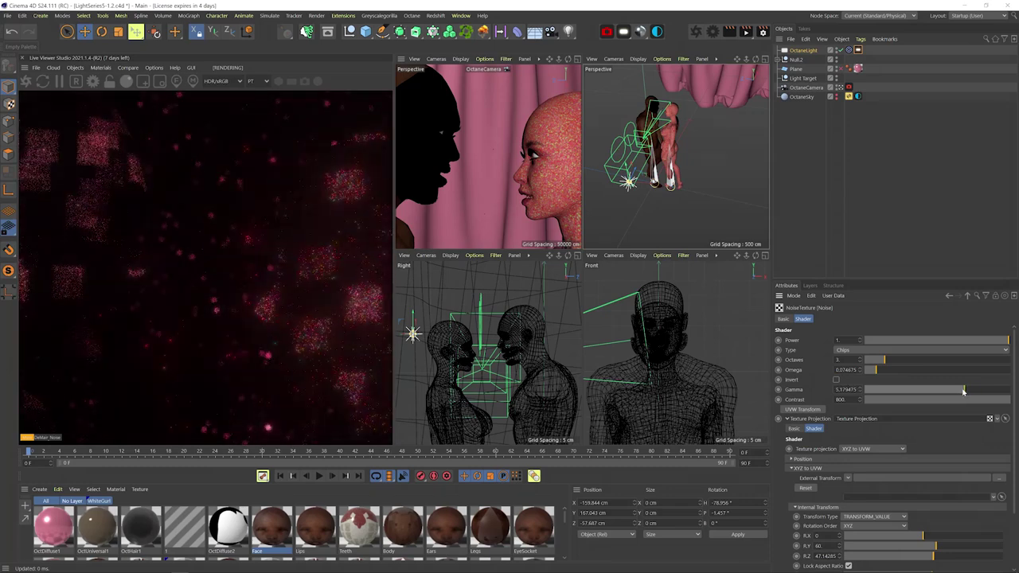
click(968, 297)
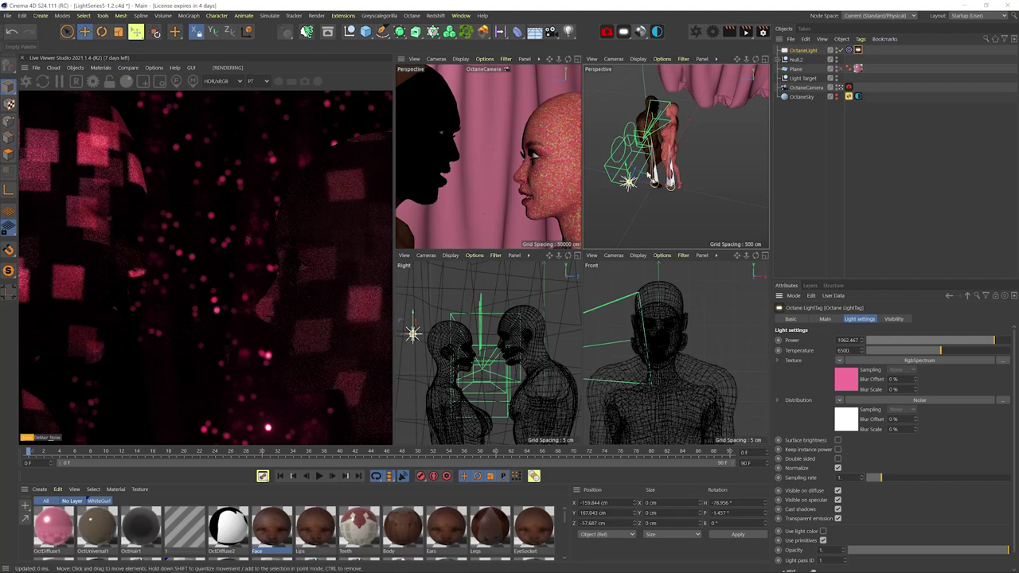
- Make a copy of the OctaneLight with its Noise distribution cleared and its power lowered to about 24
ctrl+drag(804, 51, 804, 46)
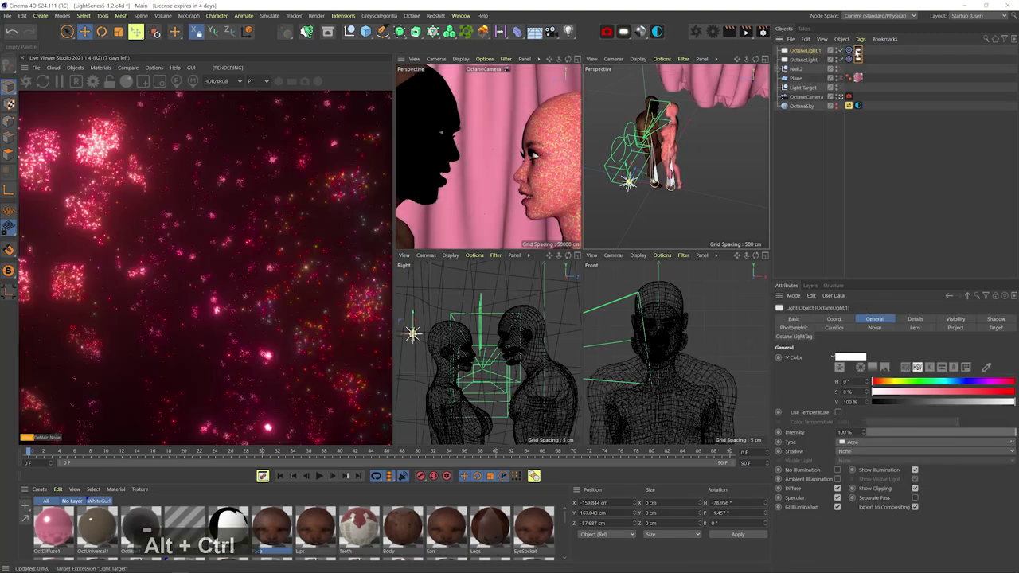
click(858, 50)
click(840, 400)
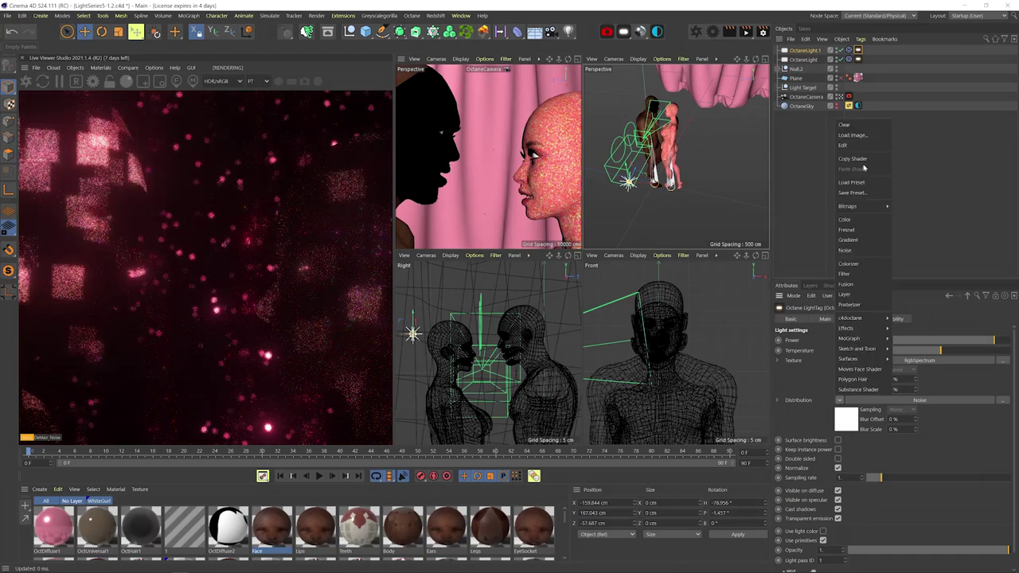
click(859, 125)
drag(970, 340, 961, 341)
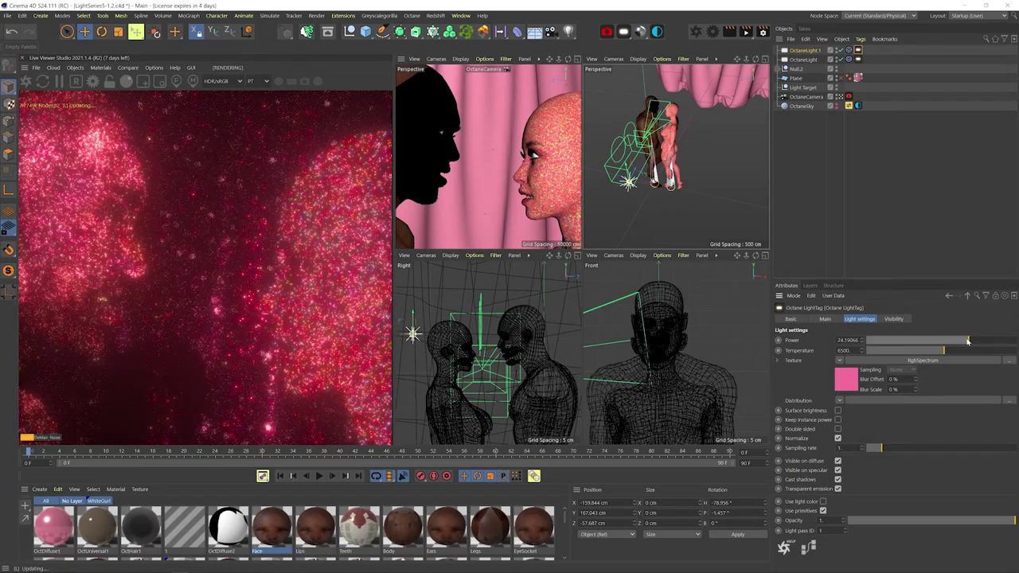
- Move OctaneLight.1 to about X 126, Y 160.6, Z -195.2 cm and scale it up into a larger area light
key(t)
drag(643, 187, 763, 76)
key(e)
key(3)
key(1)
key(1)
key(2)
key(2)
key(3)
drag(693, 152, 705, 87)
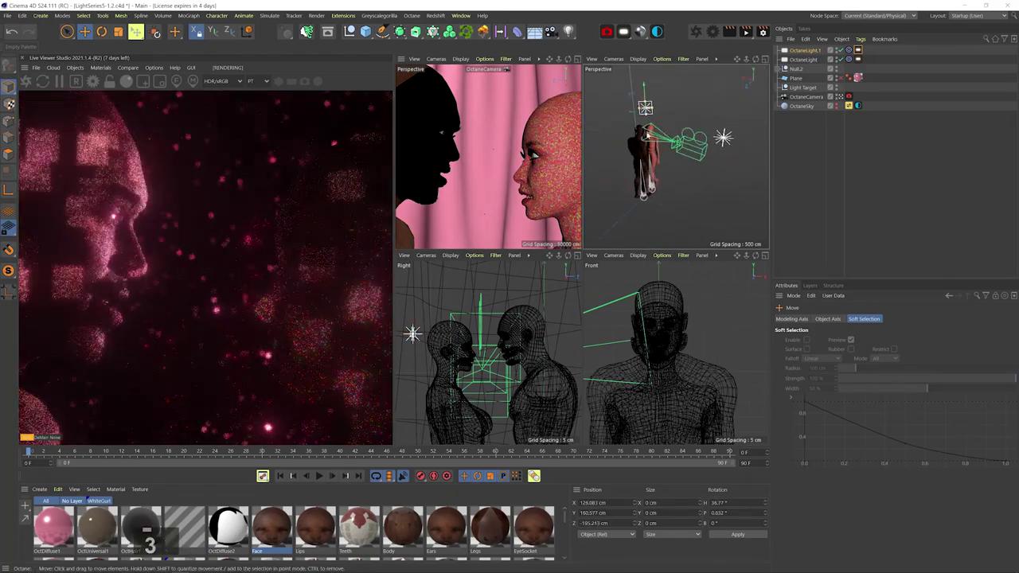
key(t)
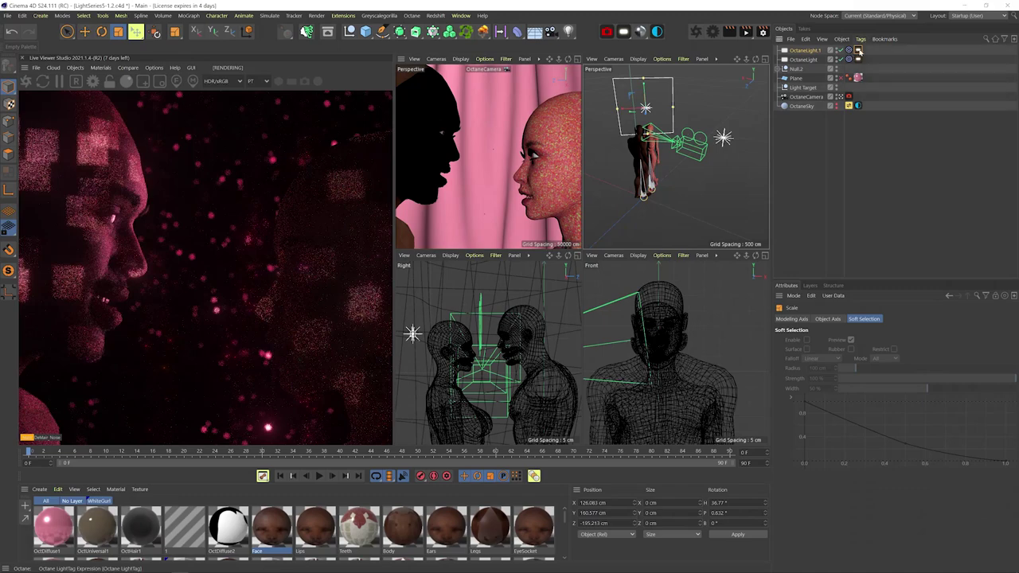
- Change OctaneLight.1's RgbSpectrum colour to green, about R 0.16, G 0.9, B 0.21
click(859, 51)
click(846, 382)
click(804, 347)
click(809, 351)
click(790, 387)
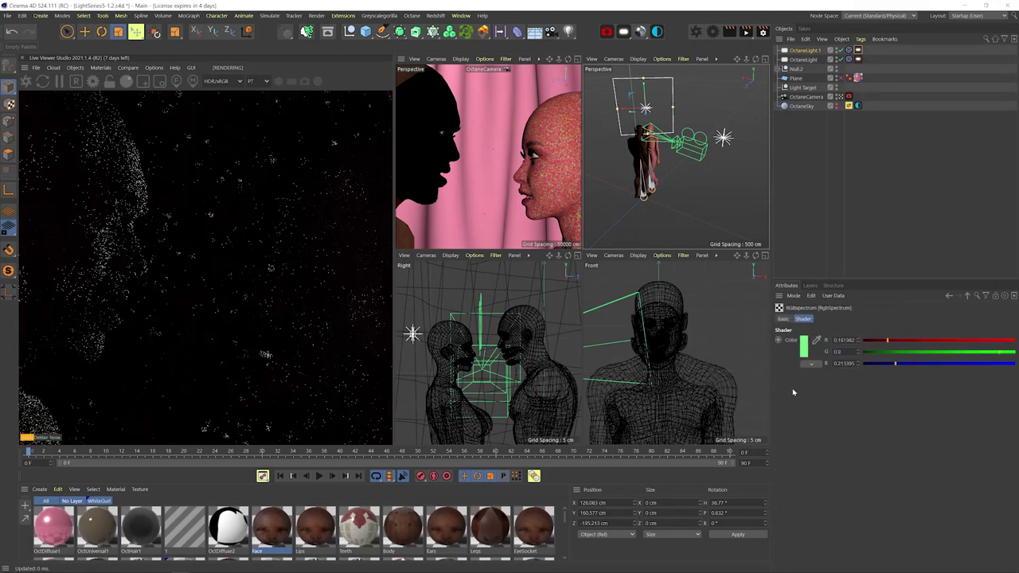
- Duplicate the green light and move the copy to the couple's other side, at about X 126, Z 155.4 cm
alt+drag(684, 184, 640, 183)
key(e)
ctrl+drag(797, 51, 795, 48)
key(e)
key(w)
drag(704, 152, 618, 153)
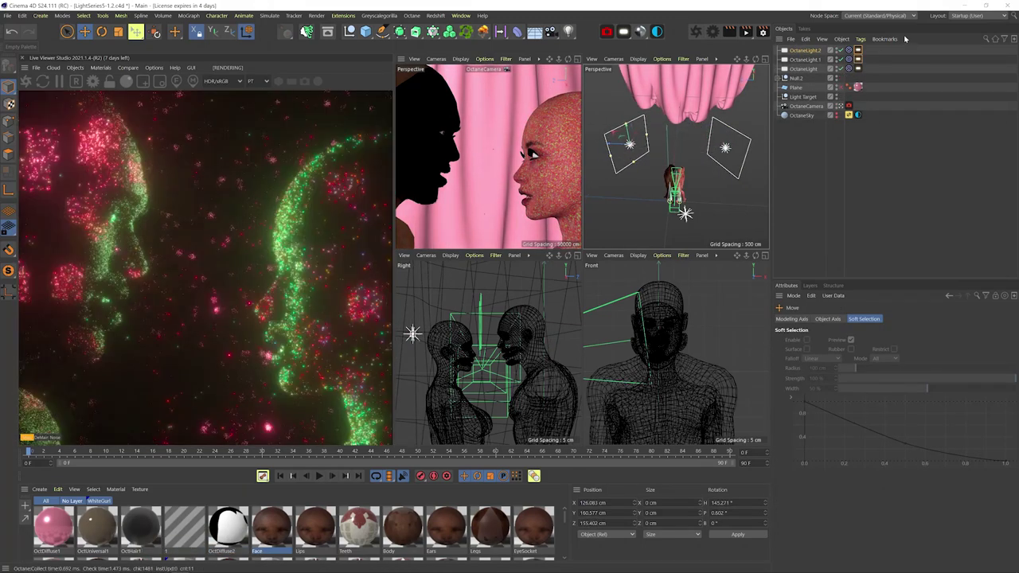
- Change OctaneLight.2's RgbSpectrum colour to blue, with hue 213° and saturation 75%
click(859, 50)
click(845, 380)
click(805, 343)
click(843, 346)
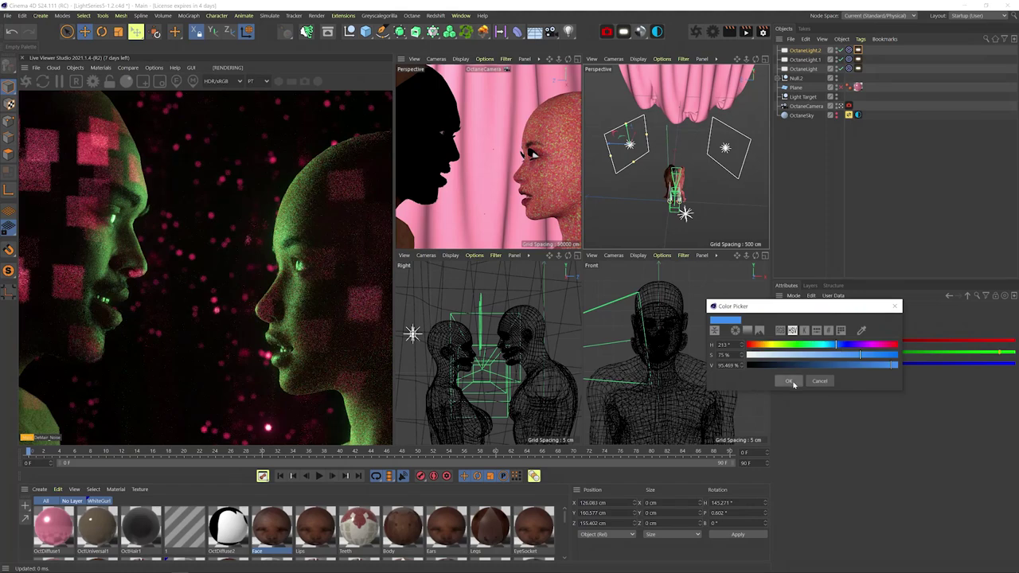
click(788, 381)
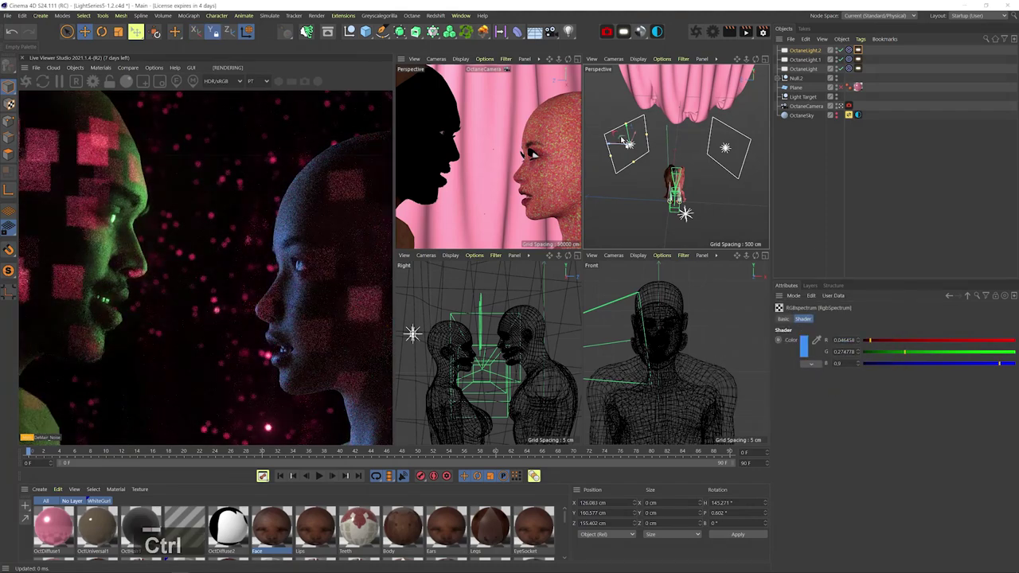
- Copy the blue light to about X -140.8, Z 118 cm and recolour the copy orange
ctrl+drag(622, 140, 611, 201)
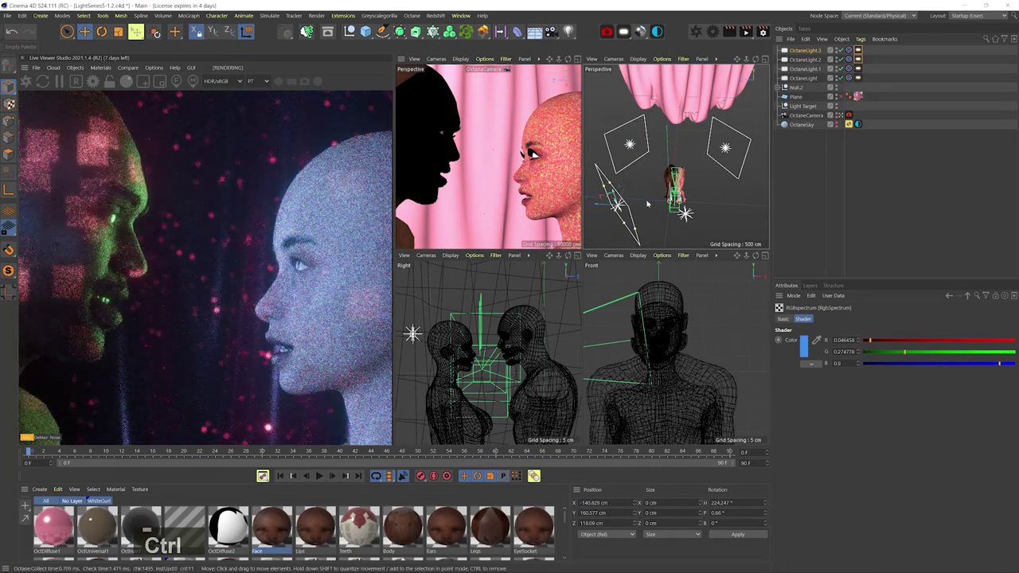
click(858, 50)
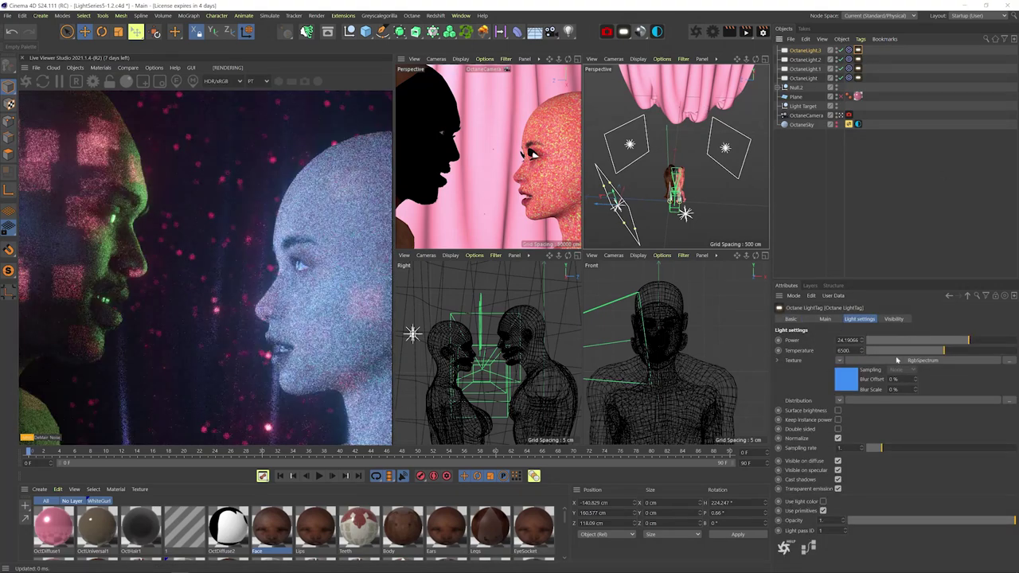
click(899, 361)
click(805, 346)
click(760, 349)
click(785, 384)
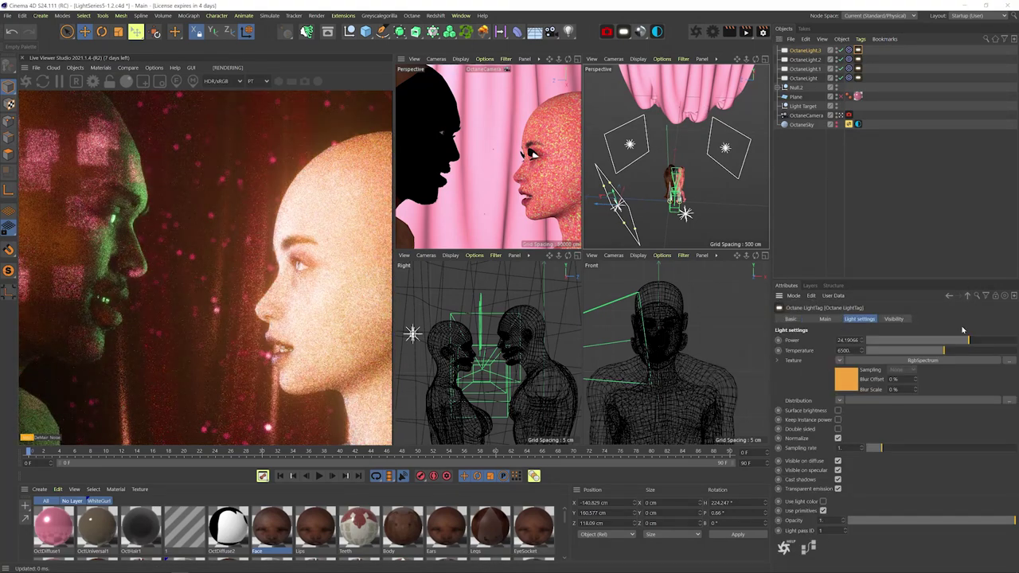
- Load three-lobe-umbrella.ies into the ImageTexture distribution of the orange OctaneLight.3
click(818, 319)
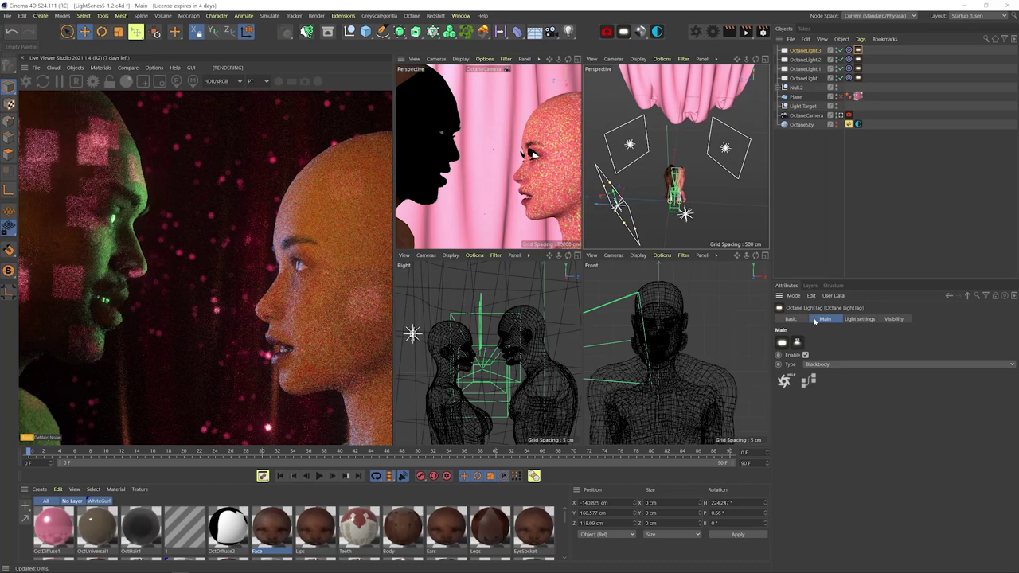
click(865, 320)
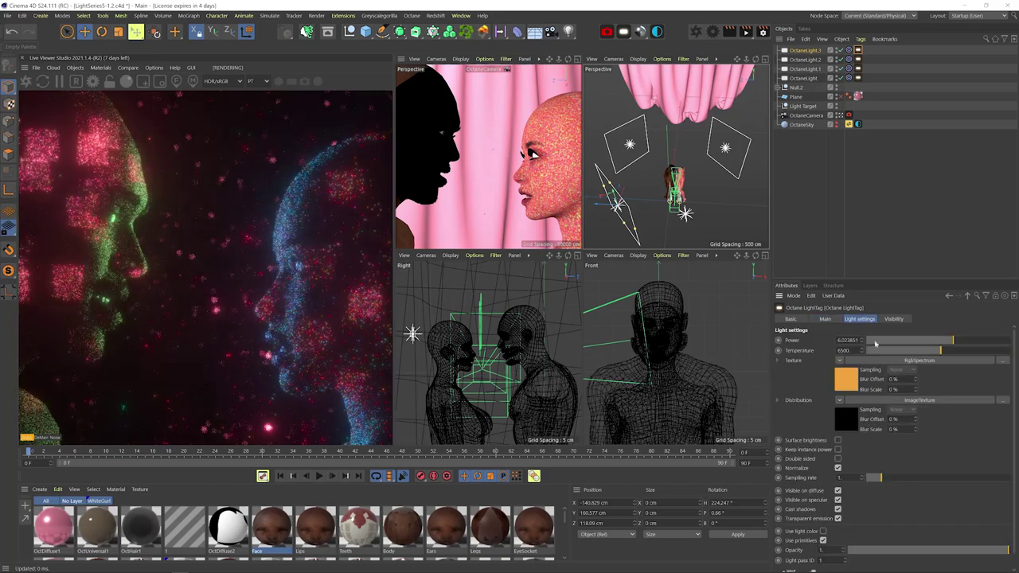
click(852, 418)
click(1013, 338)
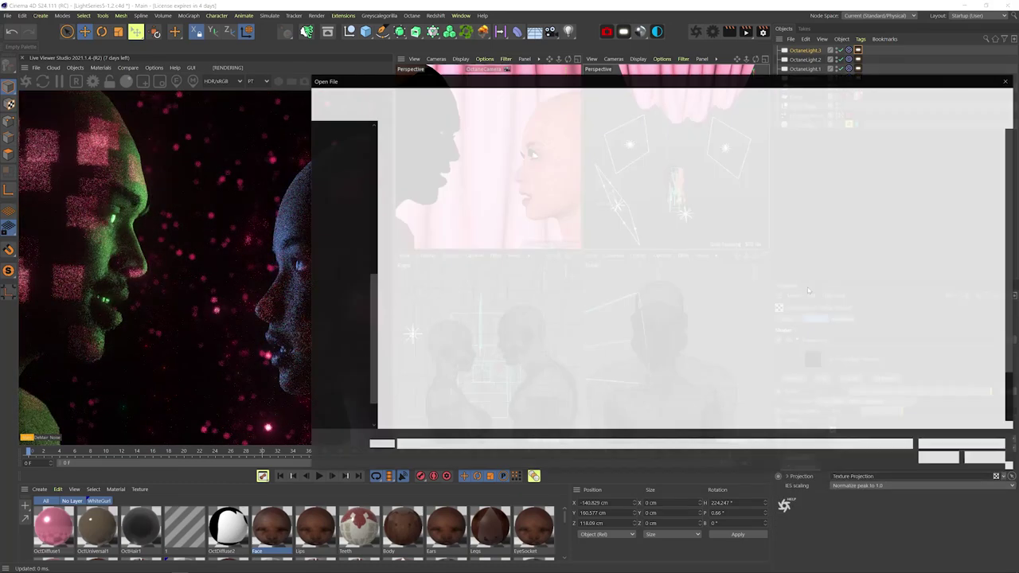
double_click(720, 342)
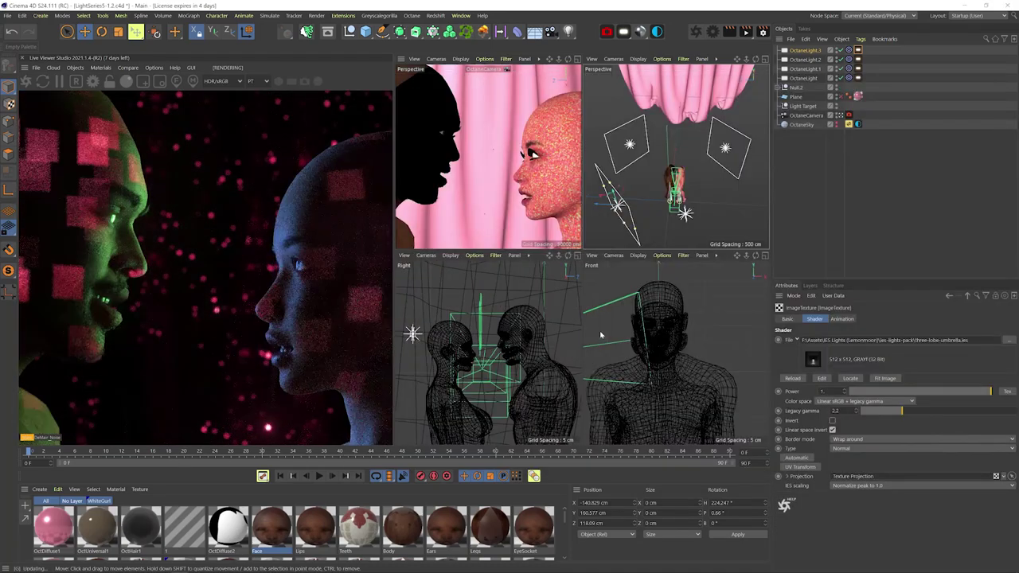
- Shrink OctaneLight.3, move it to about X -104.6, Y 160.6, Z 153.4 cm, and save the scene
key(t)
alt+drag(659, 215, 562, 214)
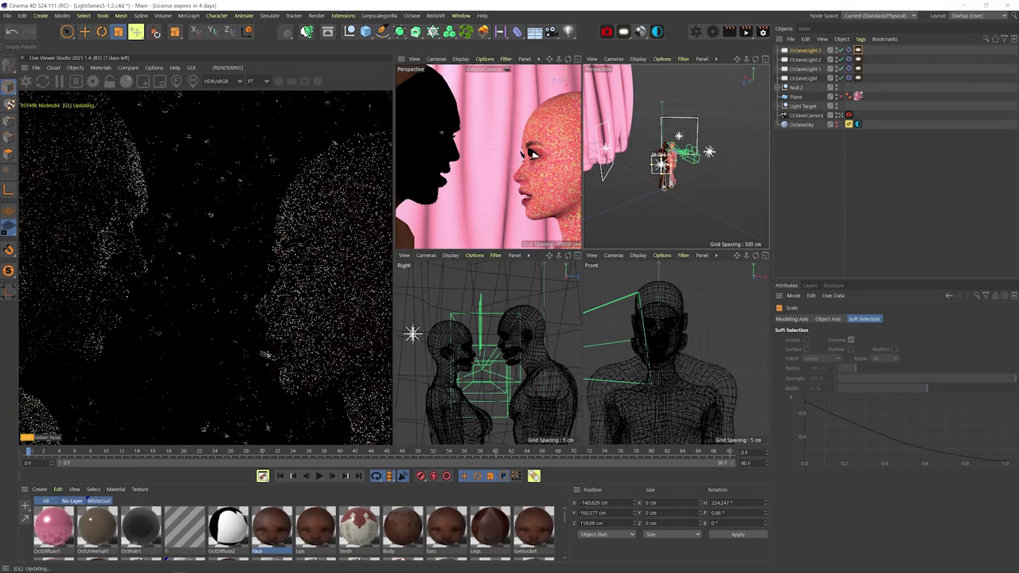
key(e)
key(w)
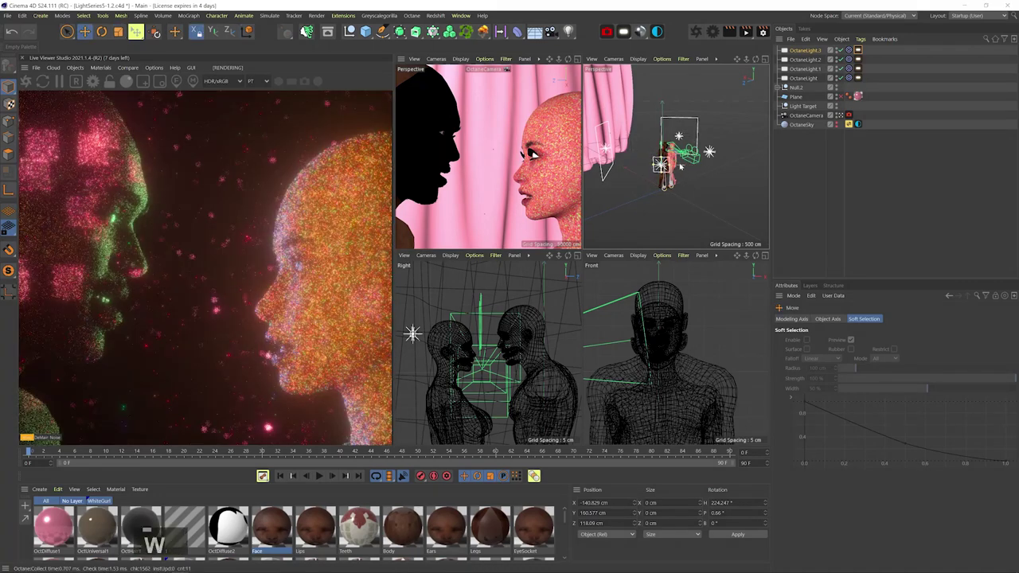
drag(681, 166, 700, 180)
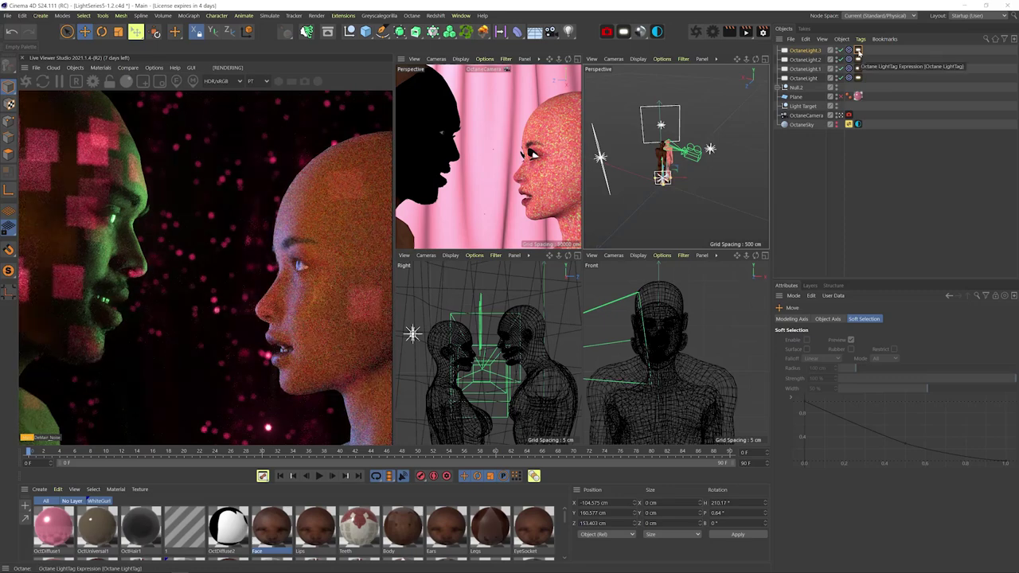
key(ctrl+s)
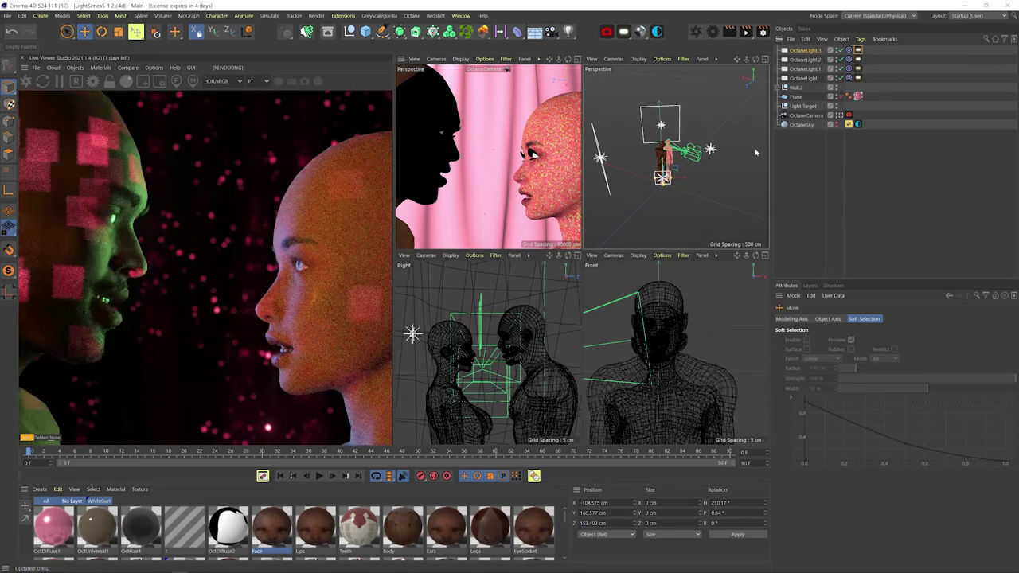
- Copy the orange light to about X -55.2, Y 161.7, Z 68.7 cm and set the copy's Light pass ID to 2
alt+drag(757, 153, 628, 202)
ctrl+drag(657, 171, 673, 145)
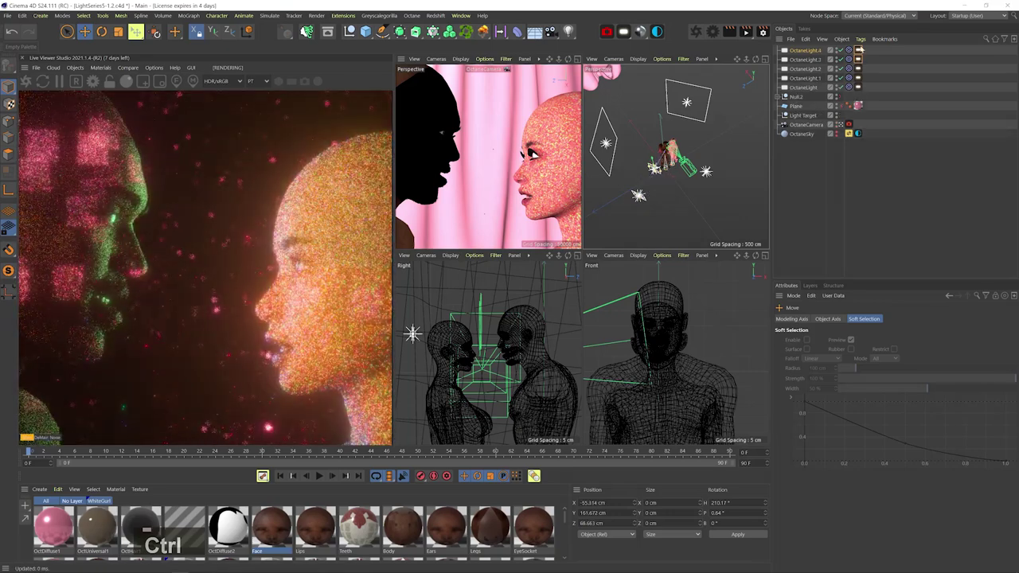
click(859, 50)
scroll(878, 454, down, 2)
click(847, 544)
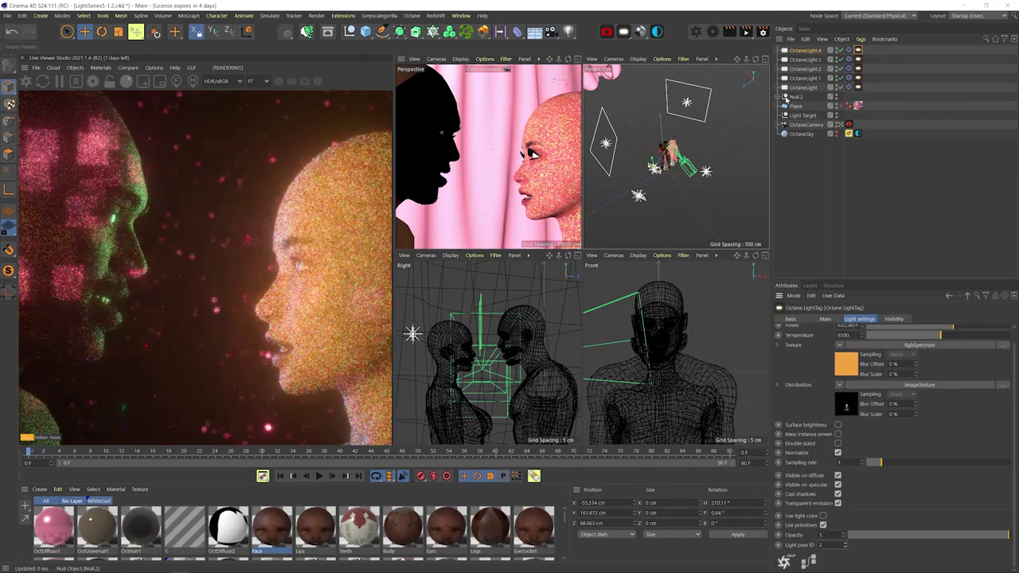
- Add an Octane ObjectTag to Genesis8_1Female.Shape, enable its light pass mask and exclude light pass 2
click(778, 96)
click(809, 199)
click(817, 218)
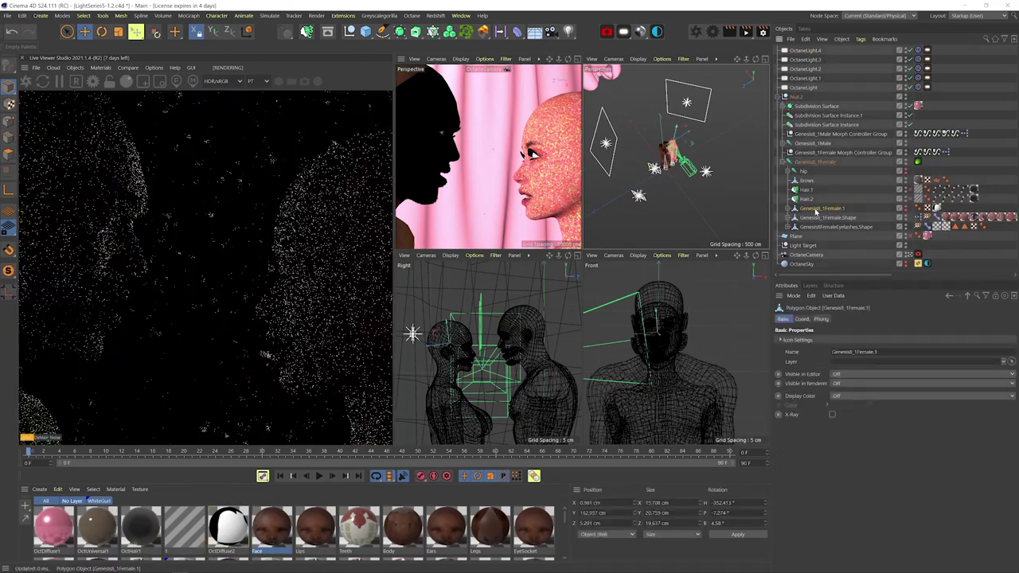
right_click(818, 218)
mouse_move(906, 96)
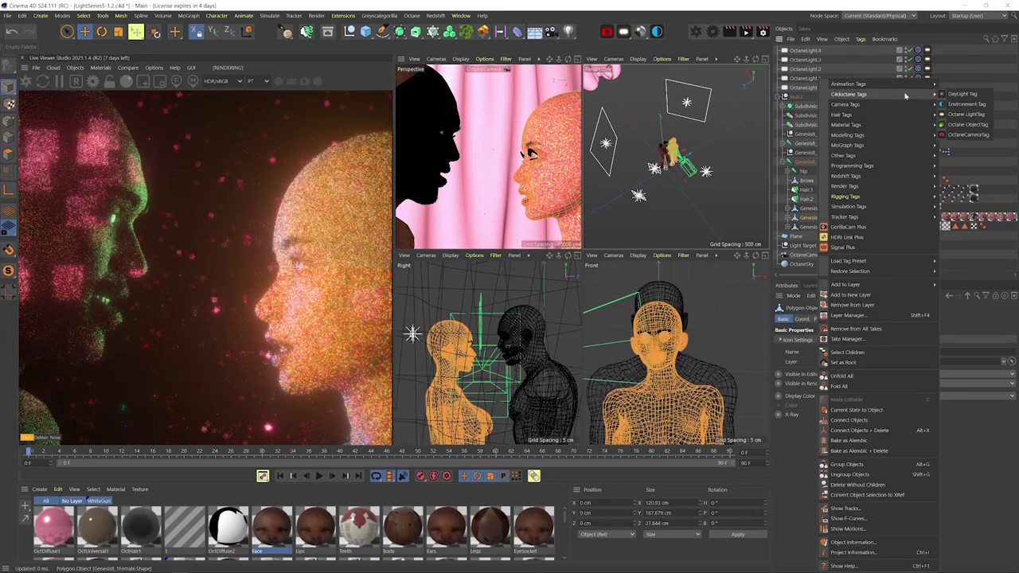
click(965, 125)
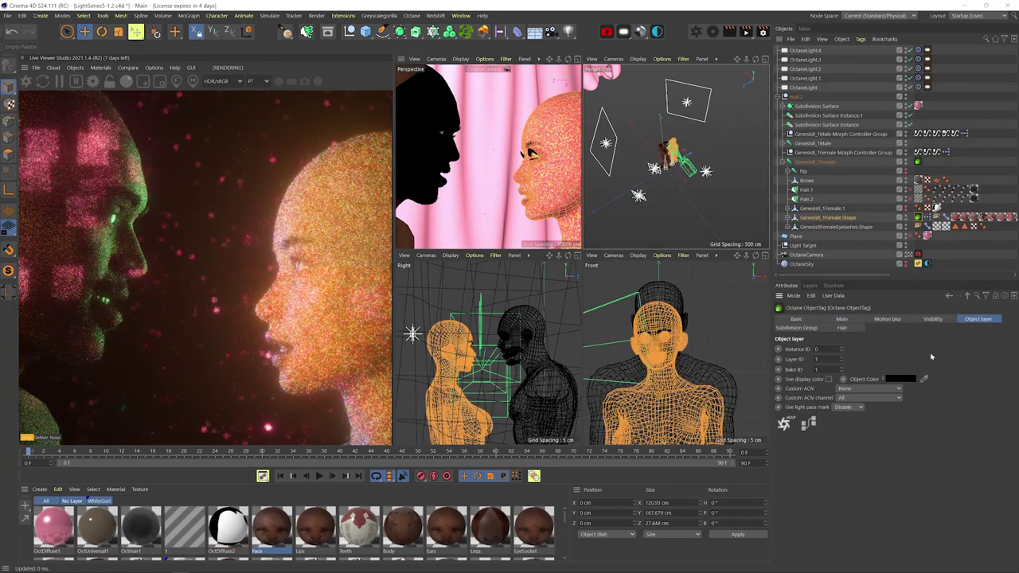
click(847, 407)
click(844, 428)
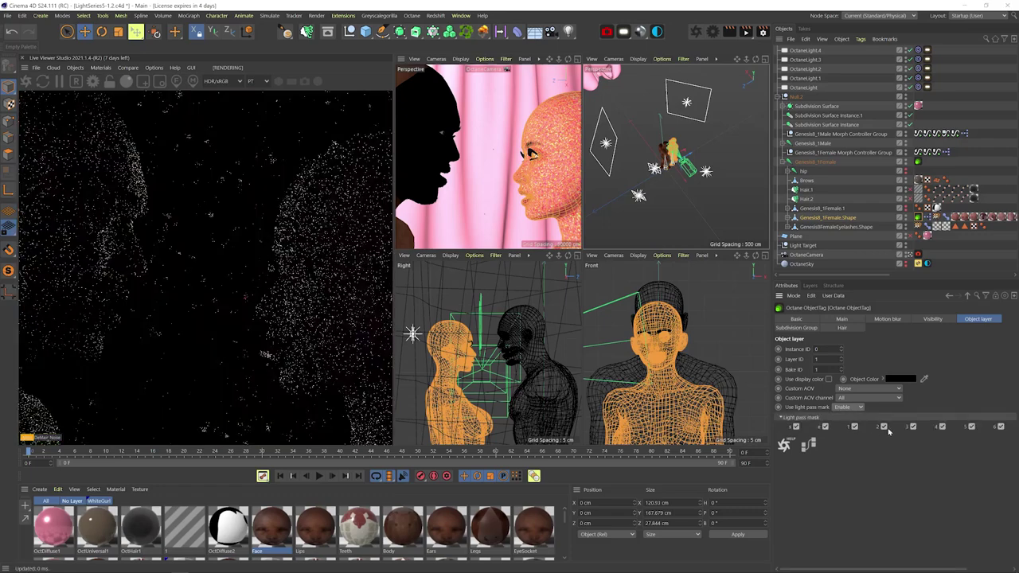
click(884, 428)
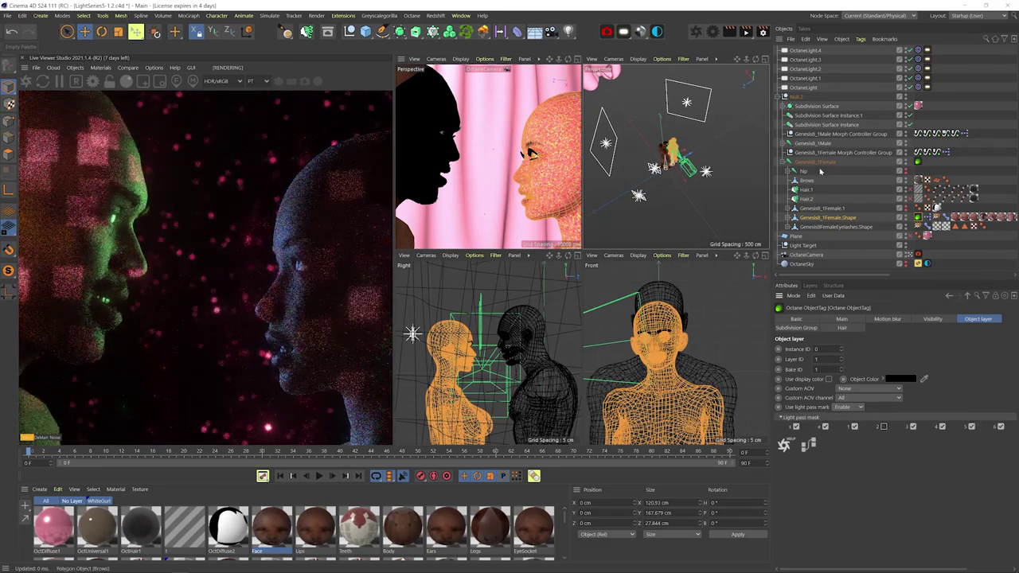
- Raise OctaneLight.4's power to about 65.4
click(779, 96)
click(666, 172)
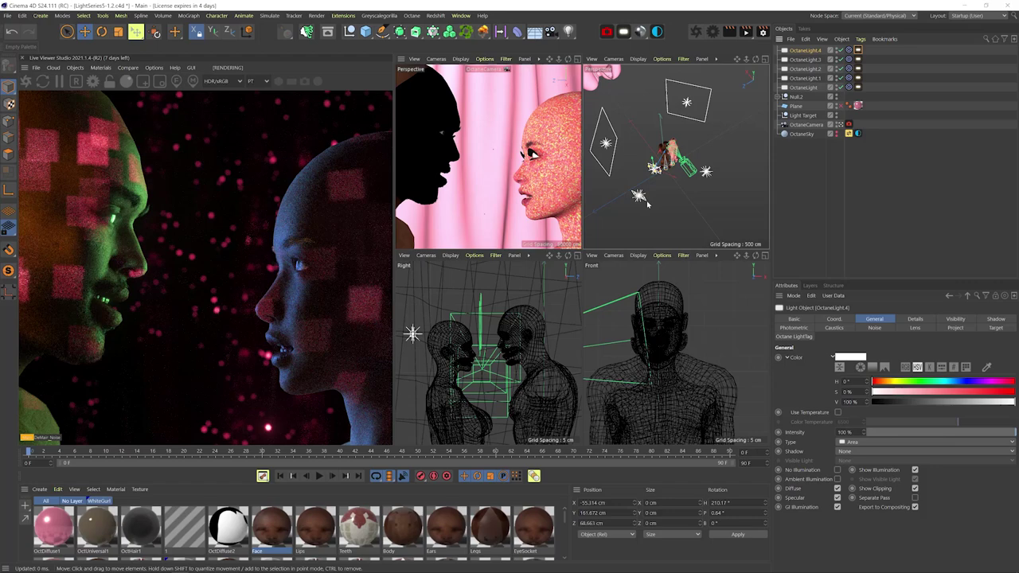
click(859, 49)
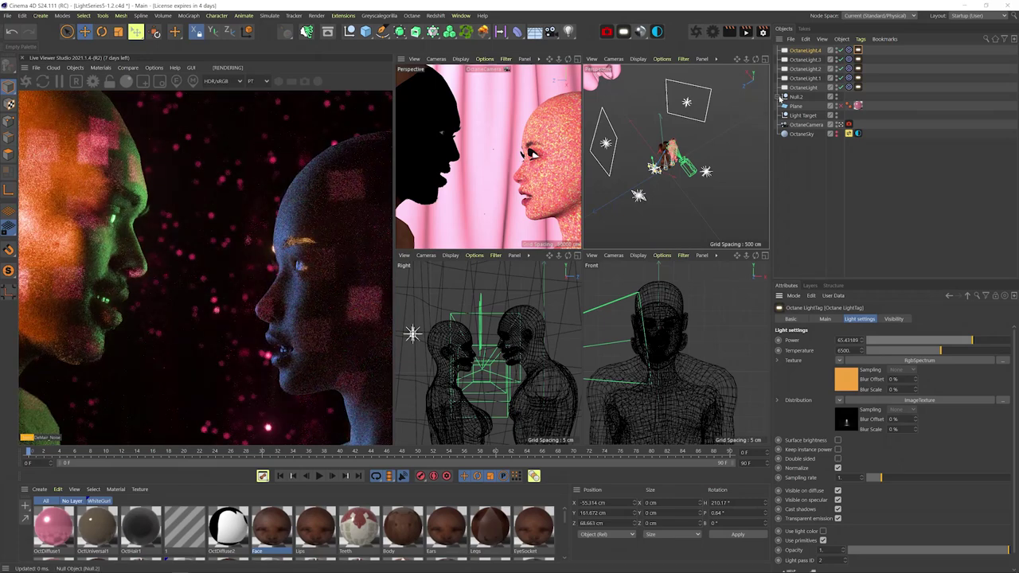
- Give the female eyelashes an Octane ObjectTag with light pass 2 masked out, and copy that tag to Brows
click(778, 96)
right_click(844, 227)
mouse_move(868, 216)
click(813, 226)
click(979, 320)
click(884, 427)
ctrl+drag(918, 227, 939, 183)
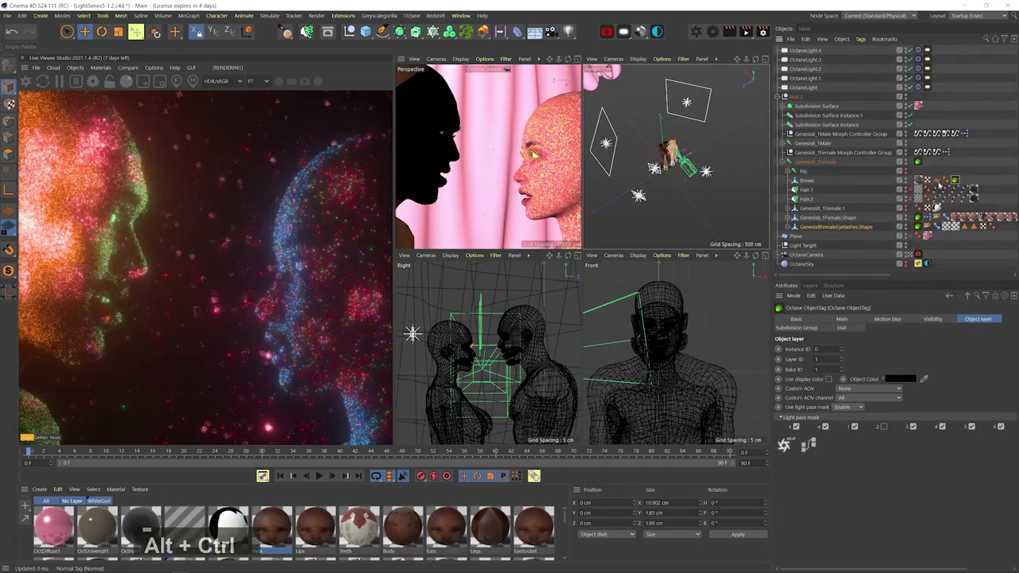
- Scale OctaneLight.4 up into a much larger area light
click(778, 97)
click(805, 50)
key(t)
drag(661, 164, 683, 176)
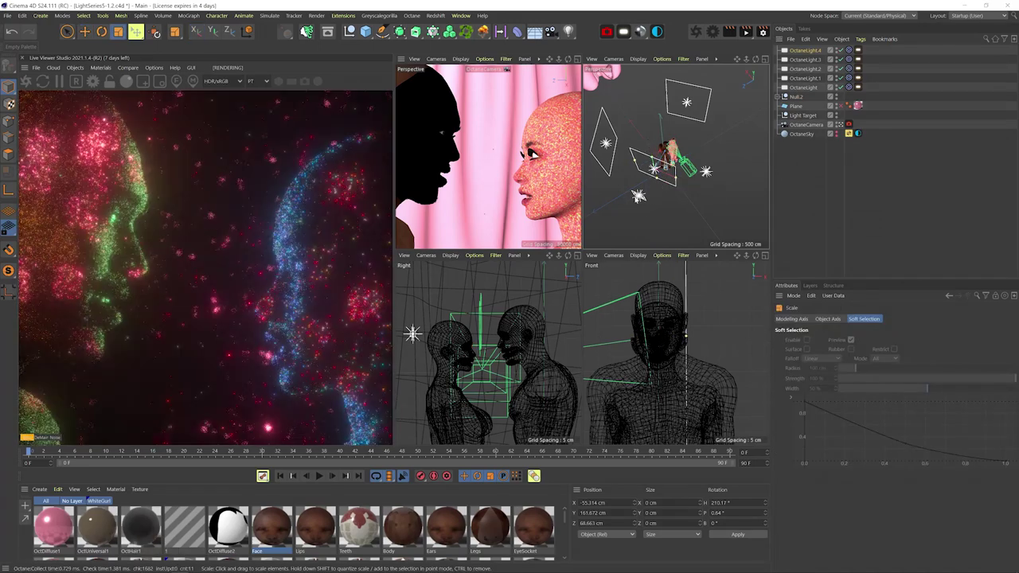
- Increase OctaneLight.4's power to about 263.7 and enable Surface brightness
click(858, 50)
drag(973, 340, 981, 340)
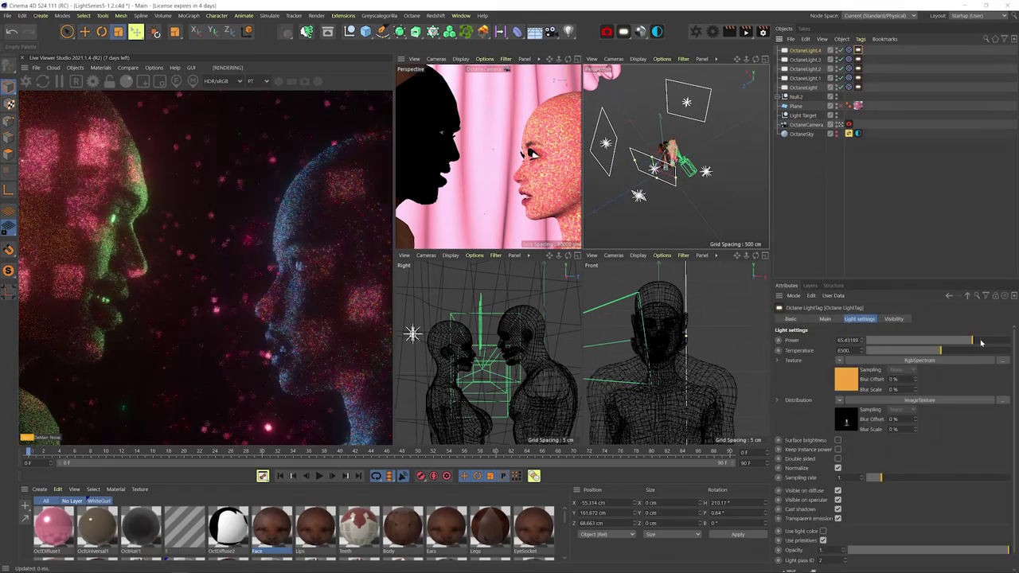
click(982, 341)
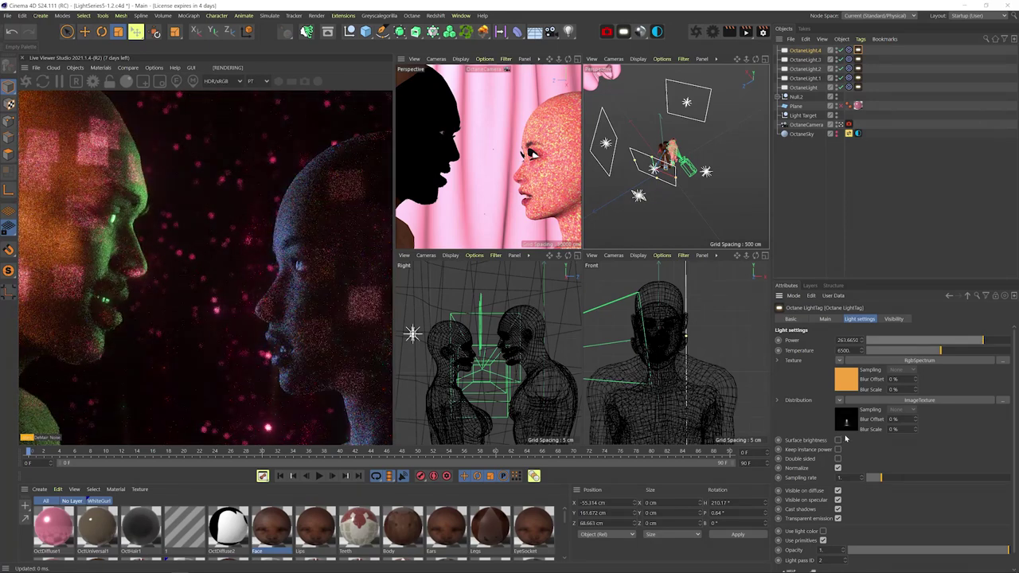
click(838, 441)
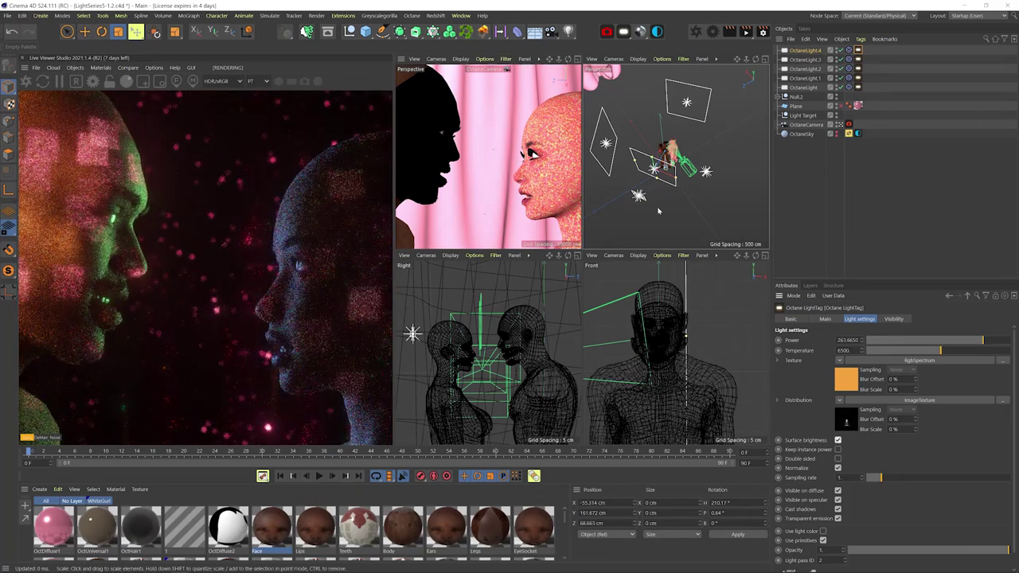
- Move OctaneLight.3 to about X -150, Y 163.8, Z -205.4 cm and rescale it
click(805, 60)
key(e)
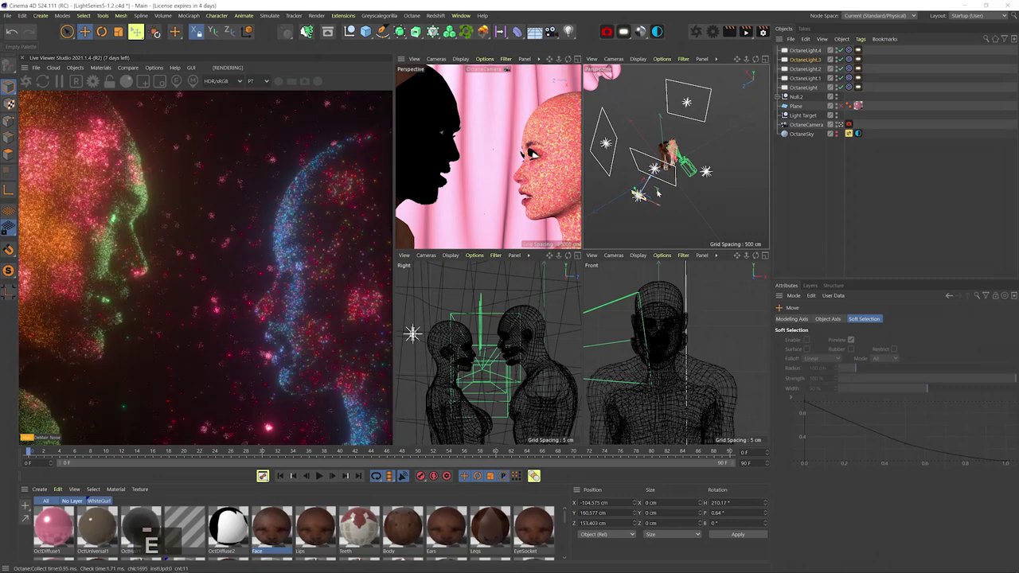
drag(661, 189, 755, 146)
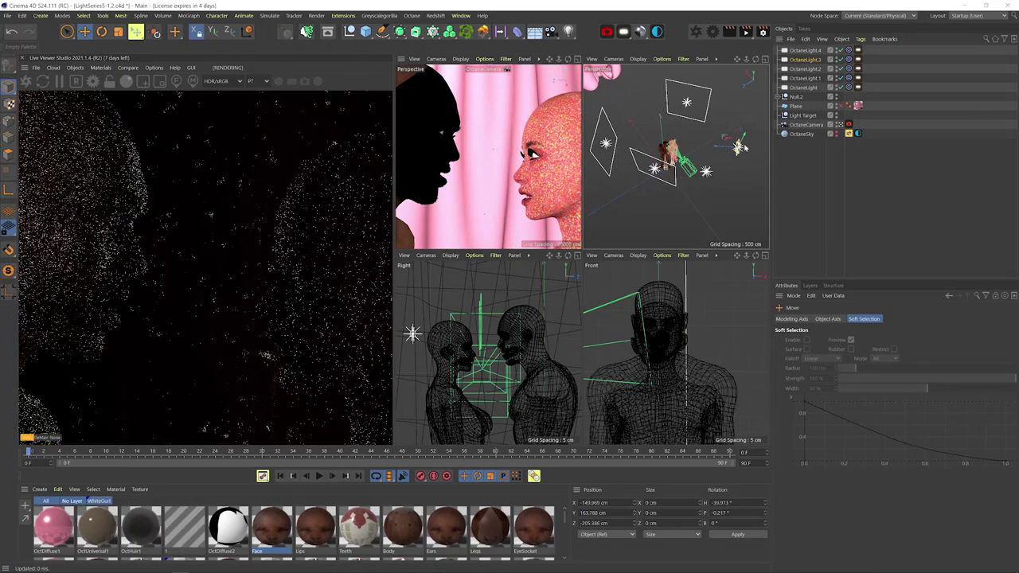
key(t)
key(t)
drag(748, 132, 742, 135)
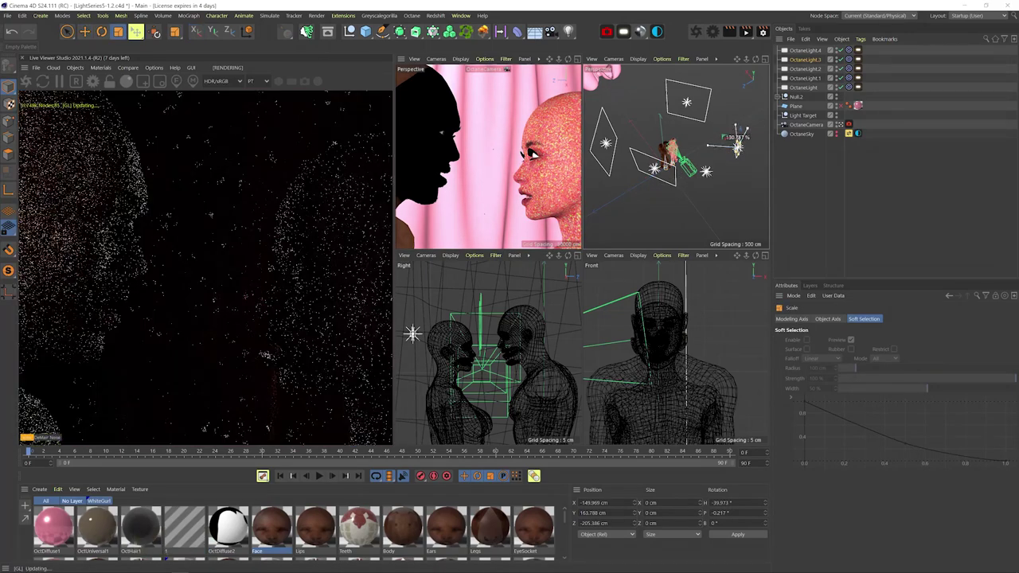
- Change OctaneLight.3's texture colour to pink with a hue of about 340°
click(858, 59)
click(842, 379)
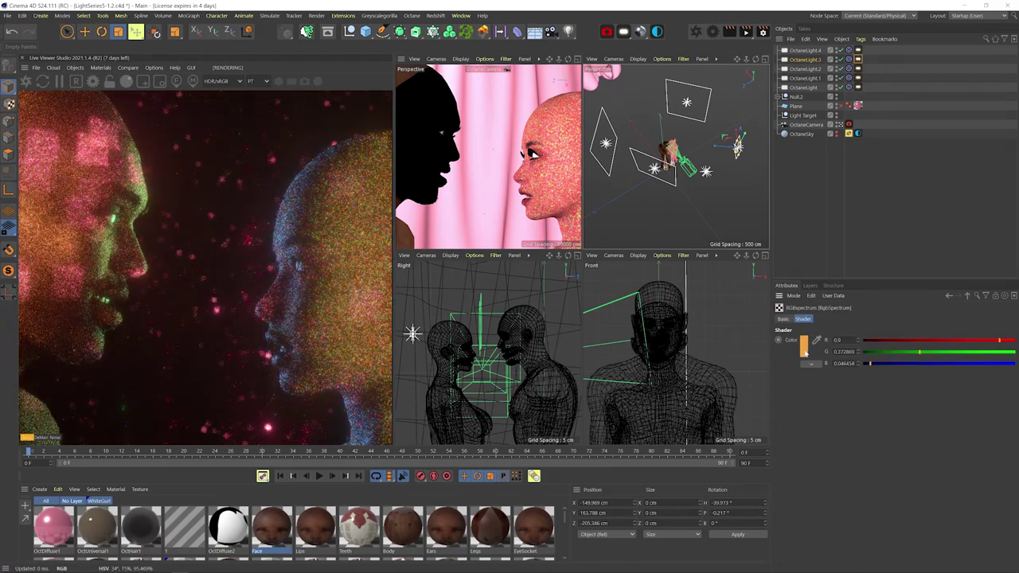
drag(868, 351, 882, 351)
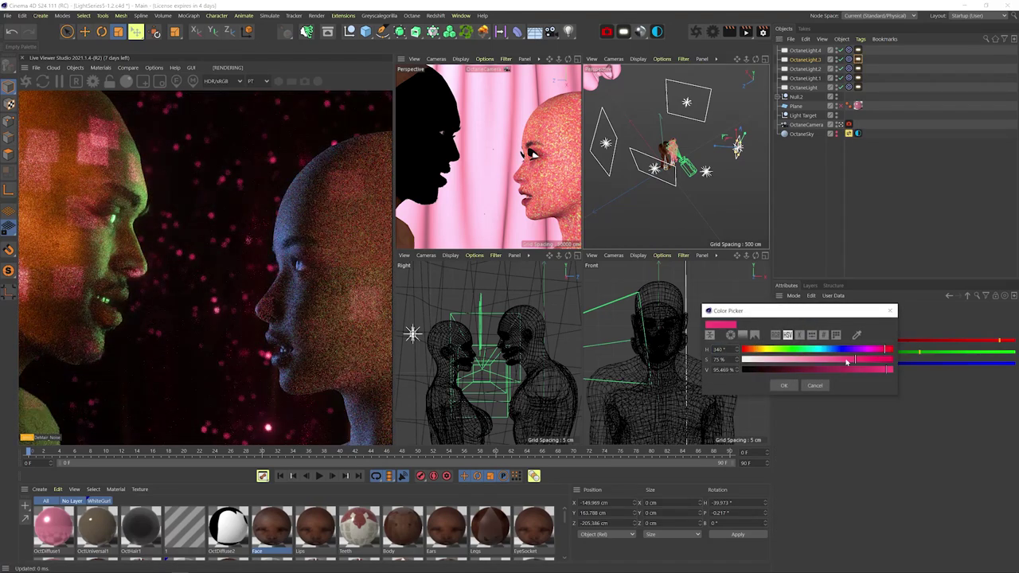
click(783, 385)
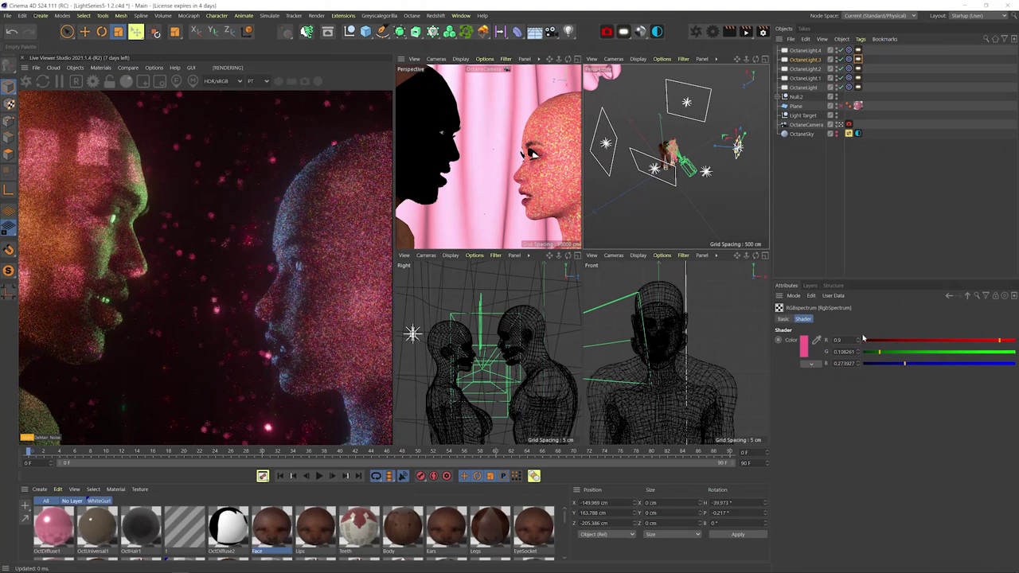
- Duplicate OctaneLight.1 to the head of the object list and delete the copy's Target tag
scroll(737, 189, down, 5)
click(806, 79)
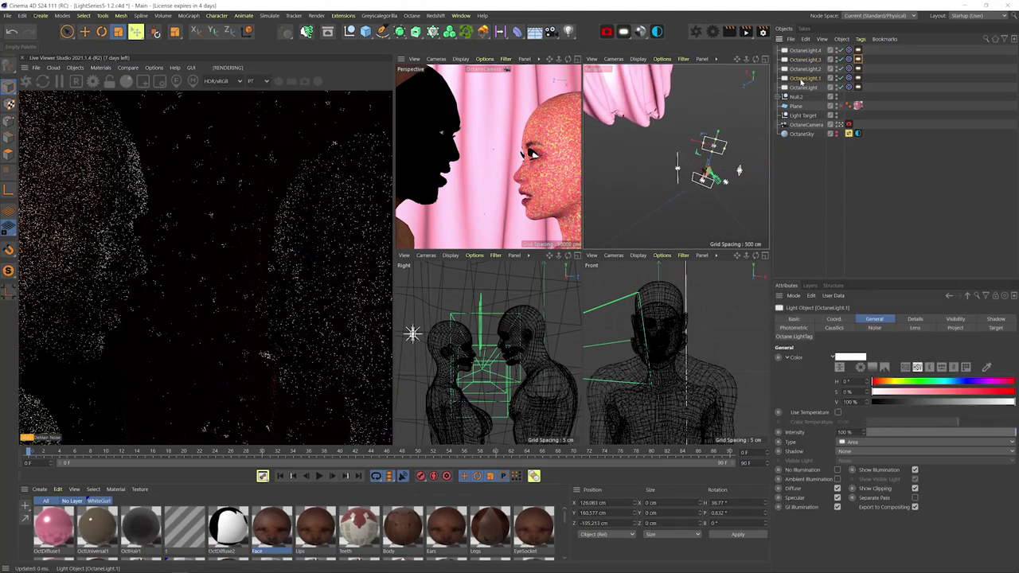
ctrl+alt+drag(806, 79, 806, 51)
click(849, 52)
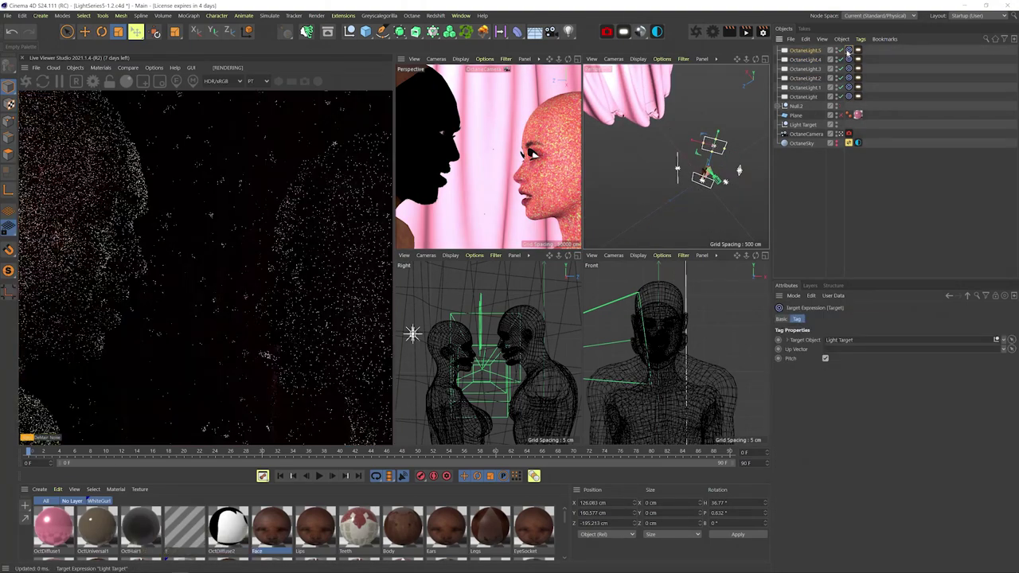
key(Delete)
- Move OctaneLight.5 out to about X 663.1, Y 150.2, Z -966.3 cm, turn it to H -16.3° and scale it up considerably
key(1)
drag(713, 163, 730, 98)
key(e)
key(r)
key(ctrl+z)
key(t)
key(e)
key(3)
mouse_move(730, 97)
mouse_down()
mouse_move(688, 82)
mouse_move(721, 89)
mouse_up()
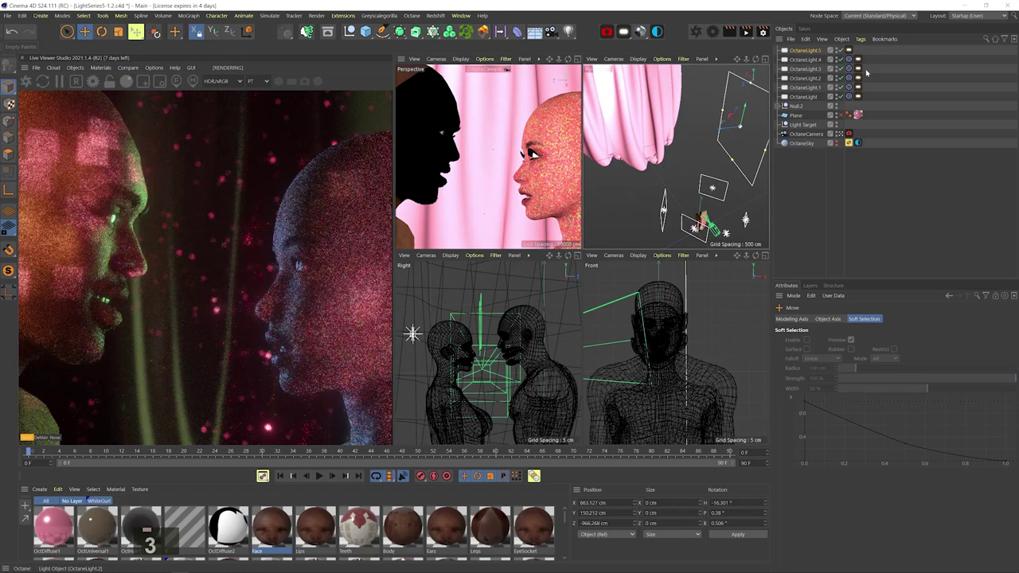
- Enable Surface brightness on OctaneLight.5 and set its power to about 9.04
click(849, 49)
click(838, 410)
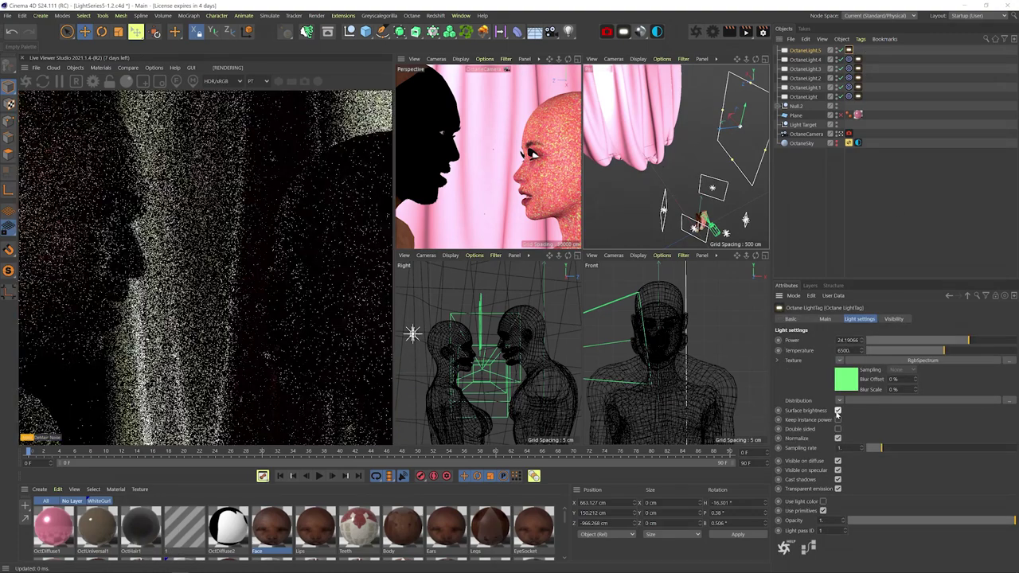
click(962, 343)
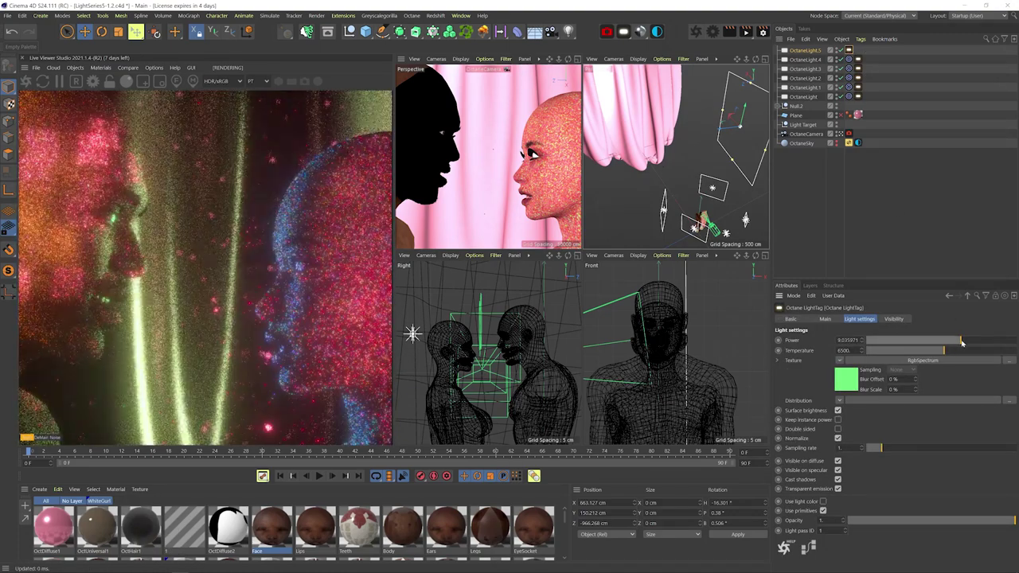
- Duplicate OctaneLight.5 to the opposite side at about X 860.2, Y 165.9, Z 958 cm and rotate the copy to H 202.7°
key(2)
key(3)
drag(741, 141, 613, 174)
key(r)
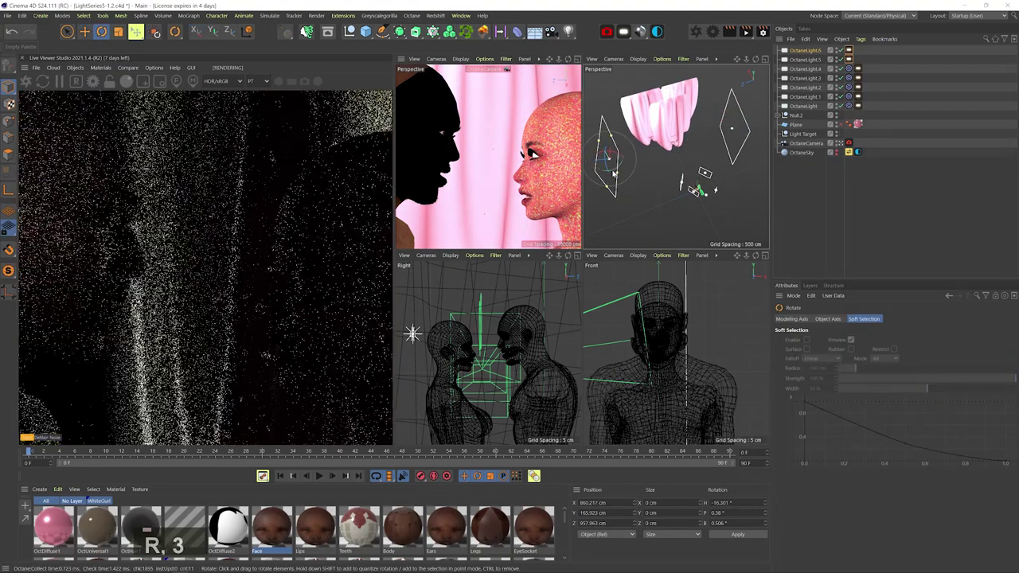
click(806, 50)
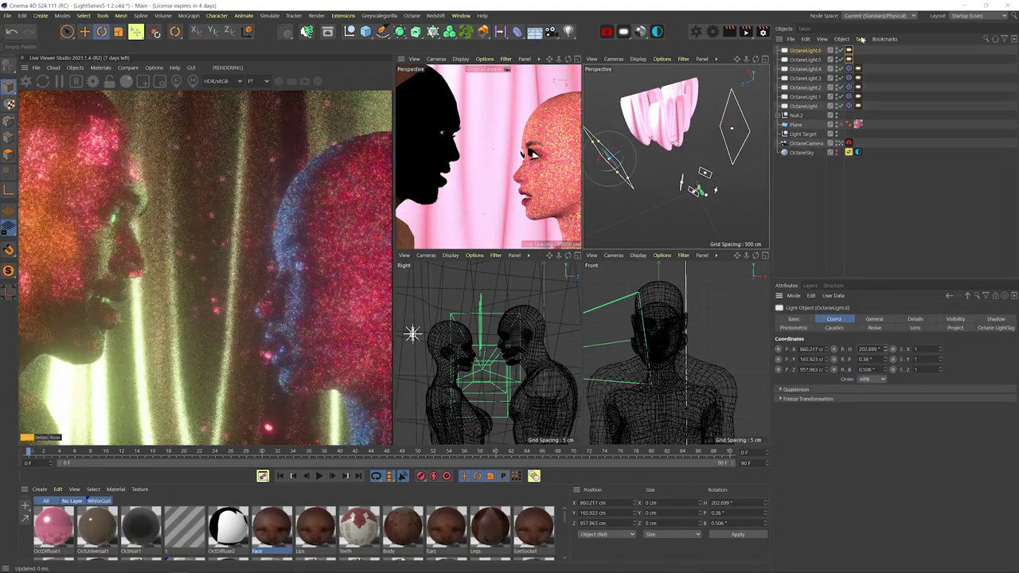
- Change OctaneLight.6's texture colour to blue, about R 0.025, G 0.292, B 0.9
click(849, 51)
click(849, 380)
click(800, 351)
drag(804, 348, 848, 349)
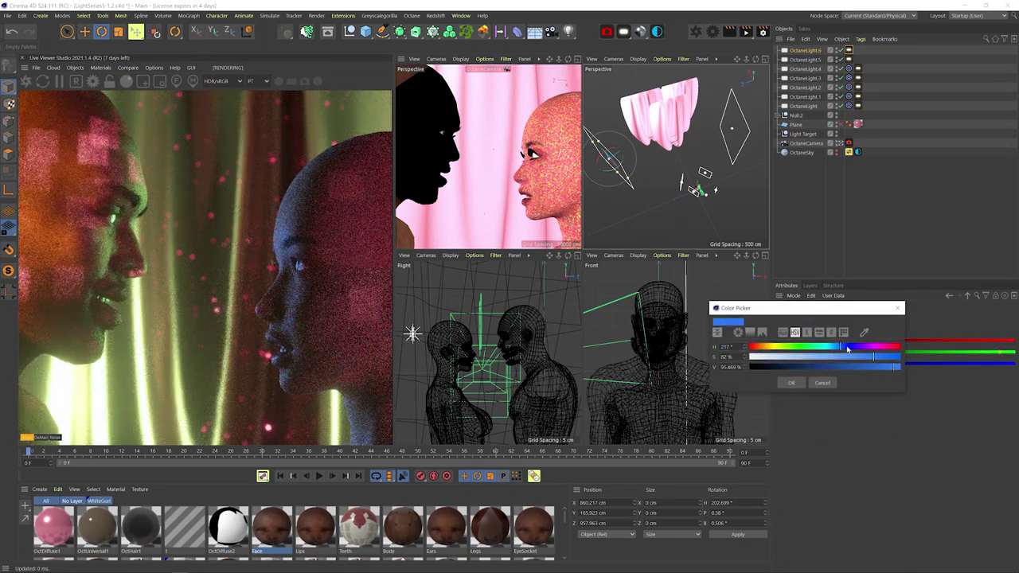
click(792, 383)
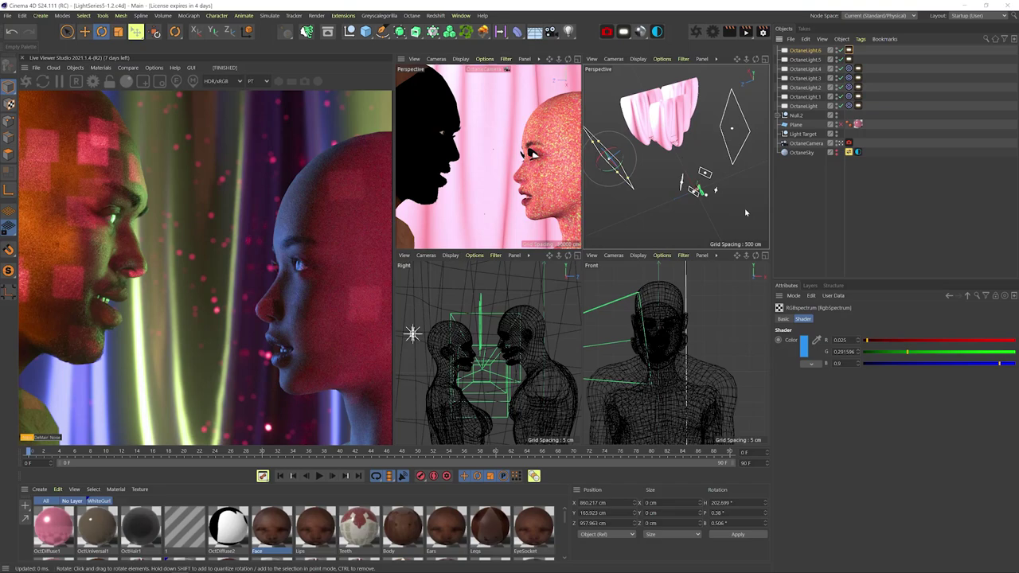
- Duplicate OctaneLight.6 high above the scene at about X 305.3, Y 1550.5, Z 2.3 cm and rotate the copy to face down
drag(729, 208, 681, 167)
key(e)
ctrl+drag(604, 133, 641, 94)
drag(640, 94, 676, 135)
key(r)
shift+drag(645, 94, 636, 62)
drag(653, 151, 677, 144)
key(e)
drag(723, 118, 701, 114)
drag(701, 143, 649, 131)
- Copy the pink texture shader from OctaneLight.3's light tag and paste it into OctaneLight.7's texture
click(850, 50)
click(859, 87)
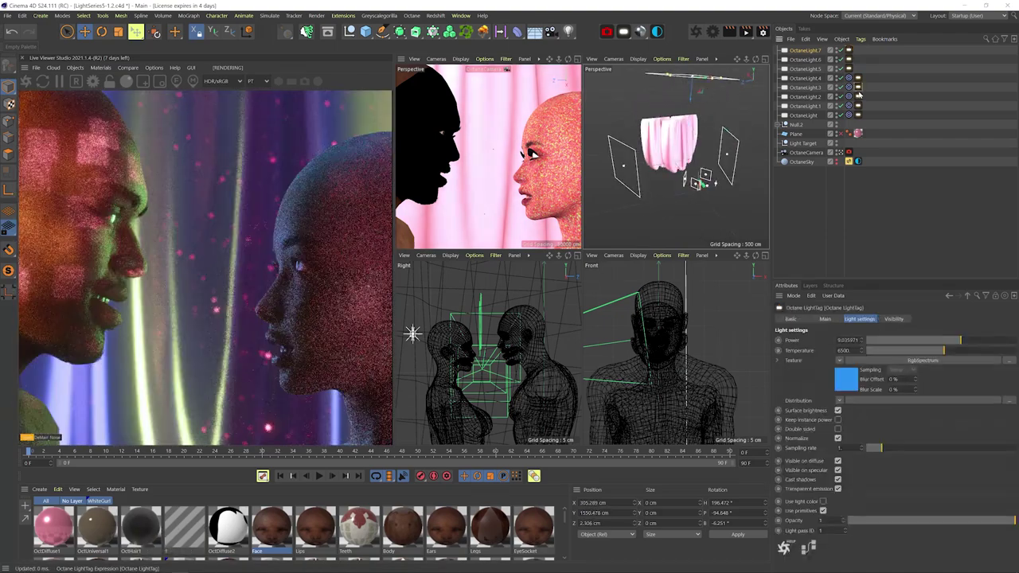
right_click(795, 361)
click(804, 391)
click(850, 51)
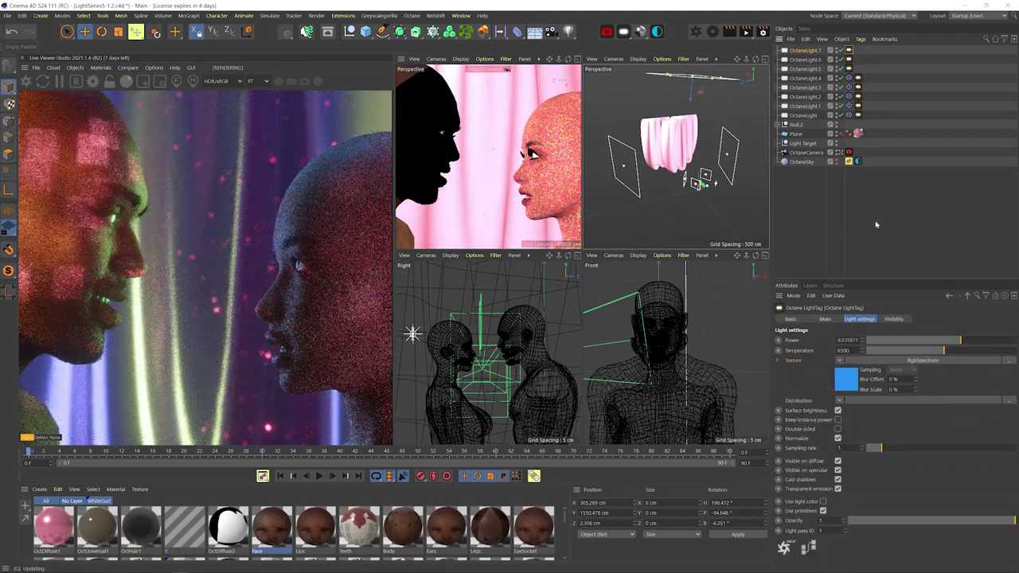
right_click(796, 362)
click(811, 404)
- Set OctaneLight.7's area shape to Disc and scale the light up
click(806, 50)
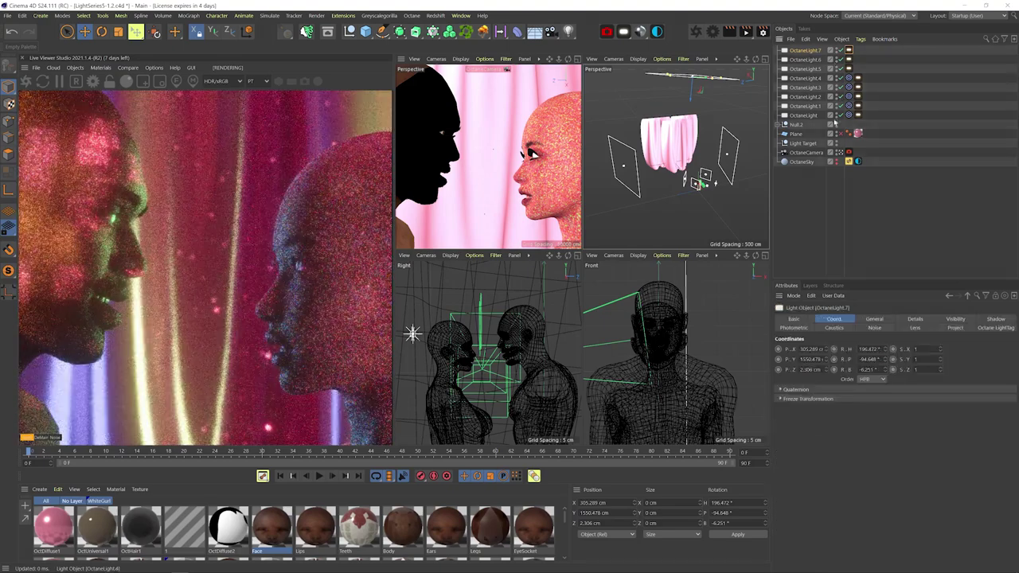
click(915, 318)
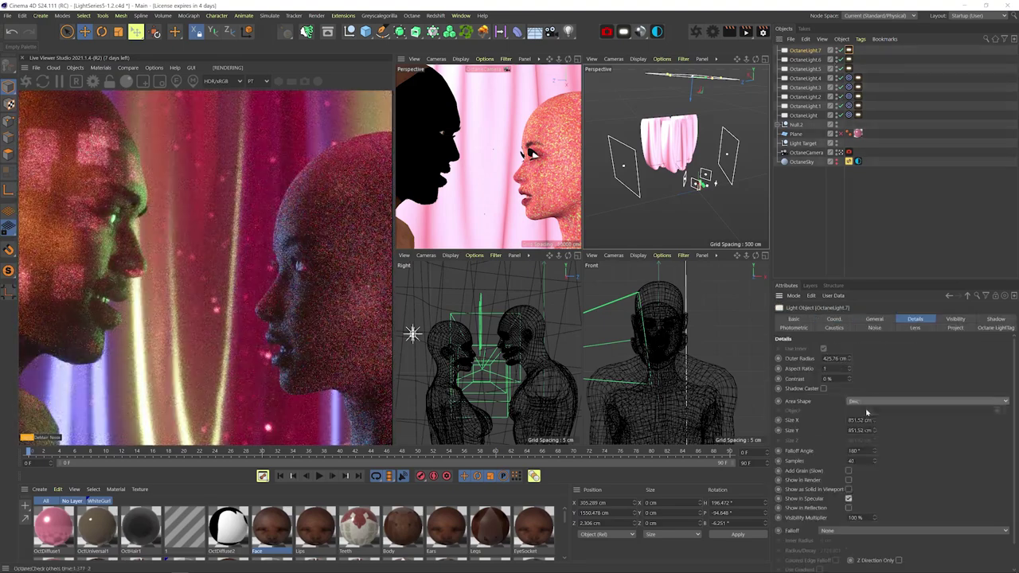
key(t)
drag(691, 213, 671, 120)
drag(698, 194, 740, 191)
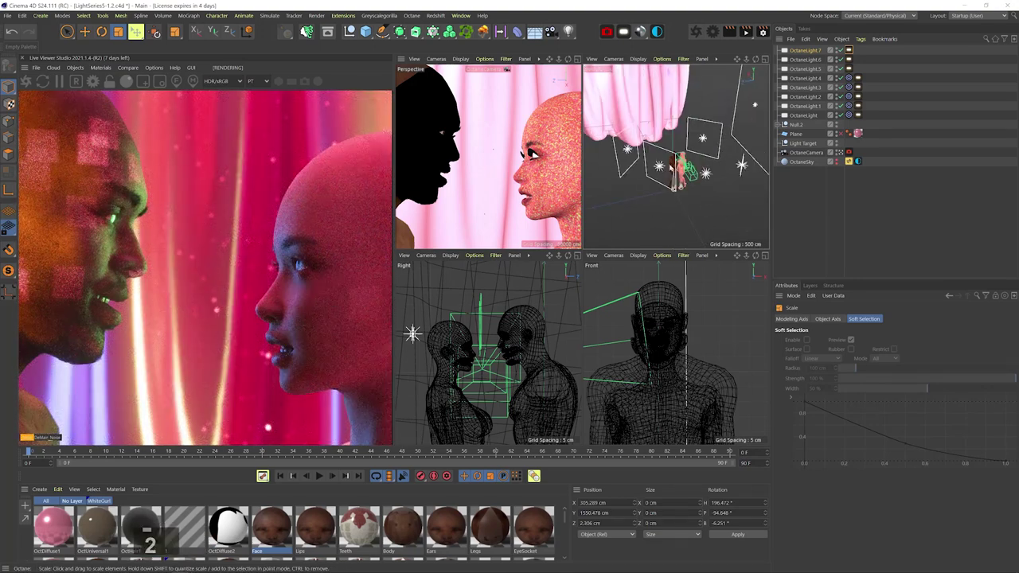
drag(672, 168, 621, 156)
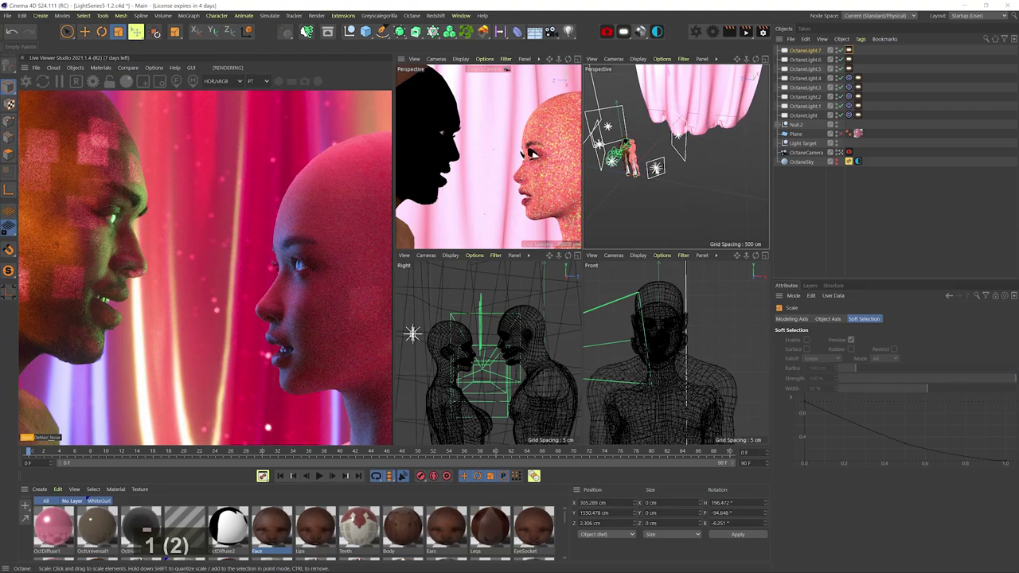
- Scale OctaneLight.3 up into a much larger area light and open its Octane light tag settings
click(686, 171)
click(859, 88)
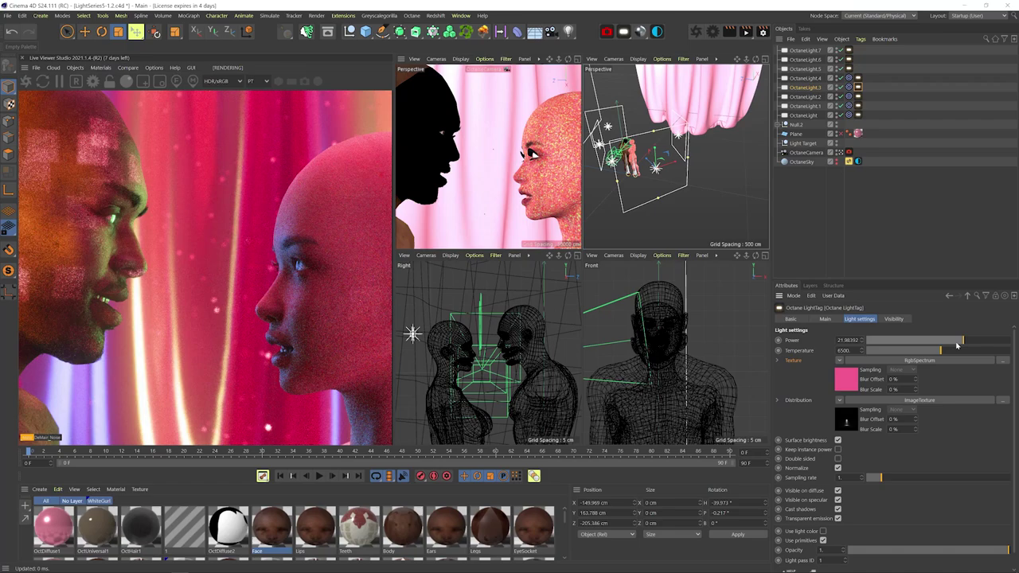
drag(665, 165, 740, 157)
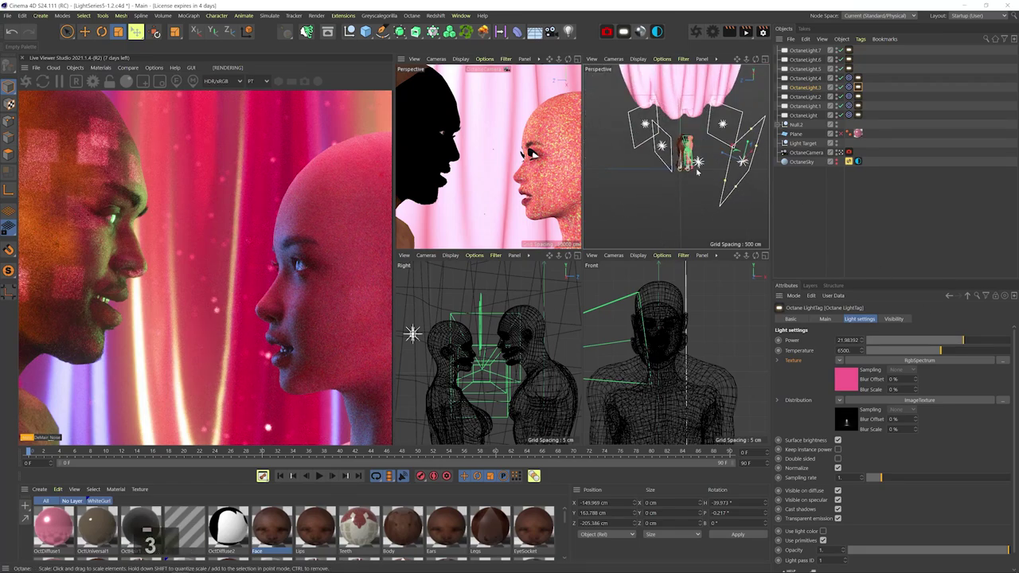
- Duplicate OctaneLight.4 and move the copy below the couple to about X -100.4, Y 53.1, Z 9.4 cm
click(743, 162)
key(e)
ctrl+drag(803, 79, 803, 73)
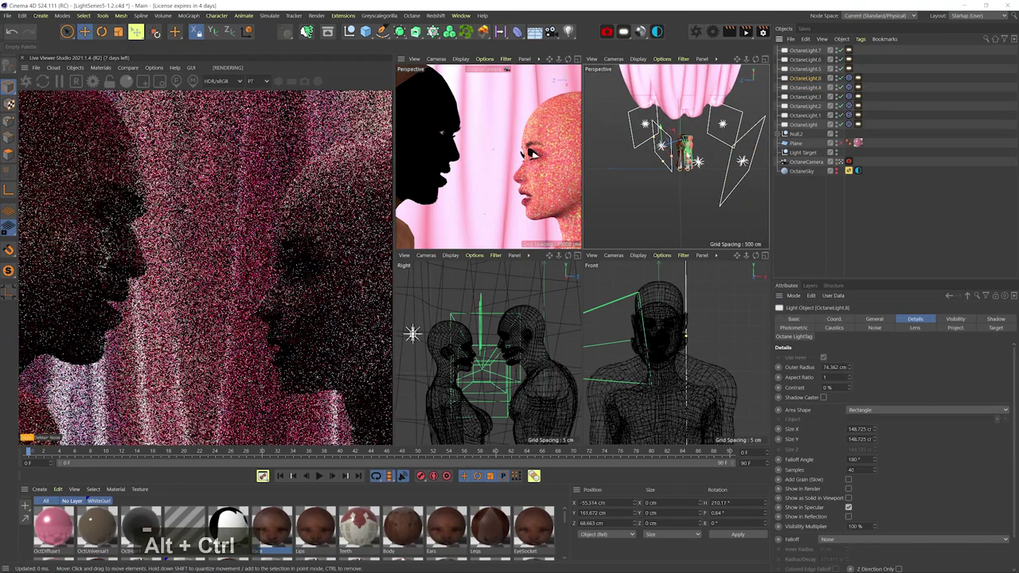
key(ctrl+z)
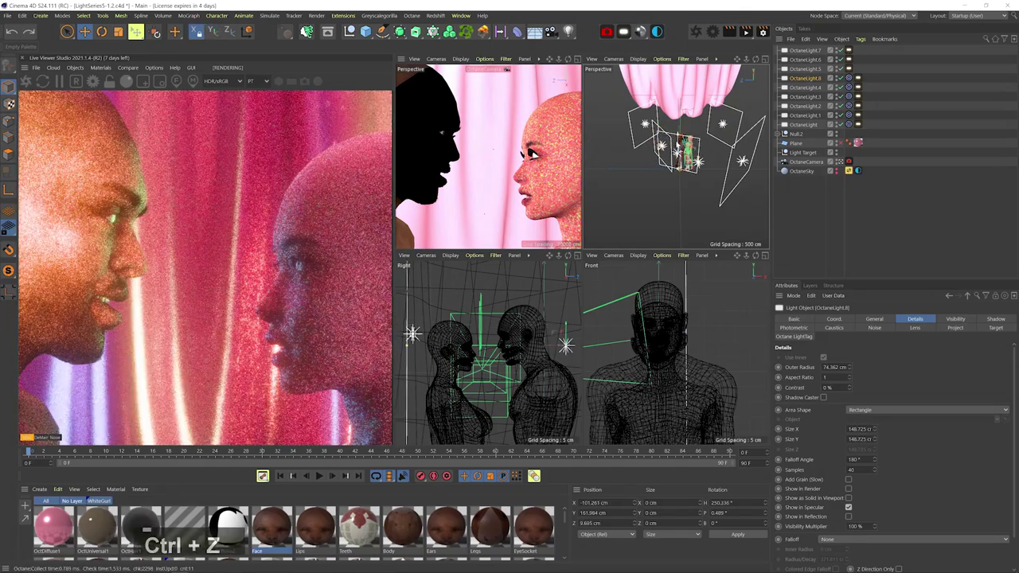
- Lower OctaneLight.8's power to about 42.8
click(857, 78)
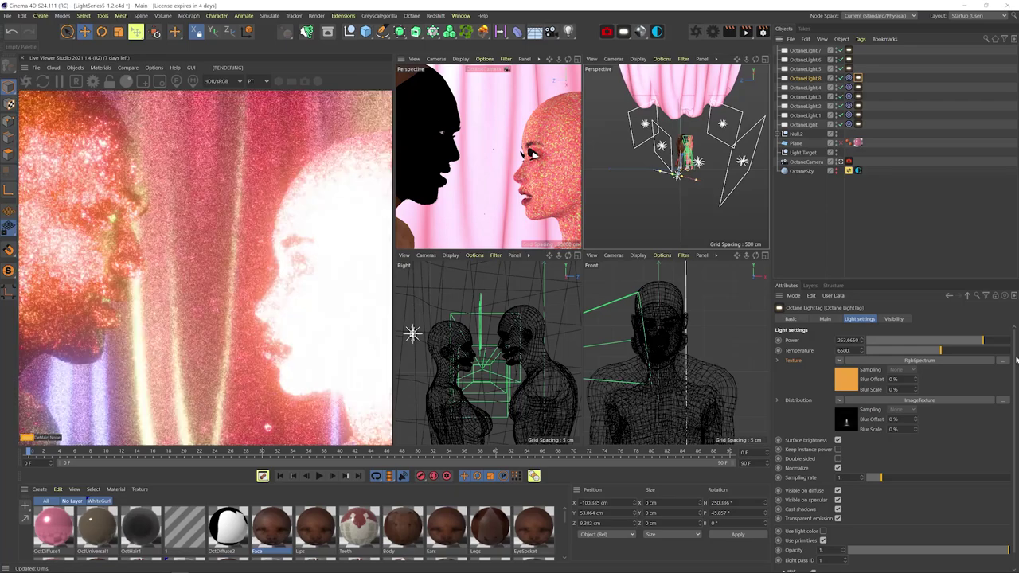
drag(982, 342, 970, 340)
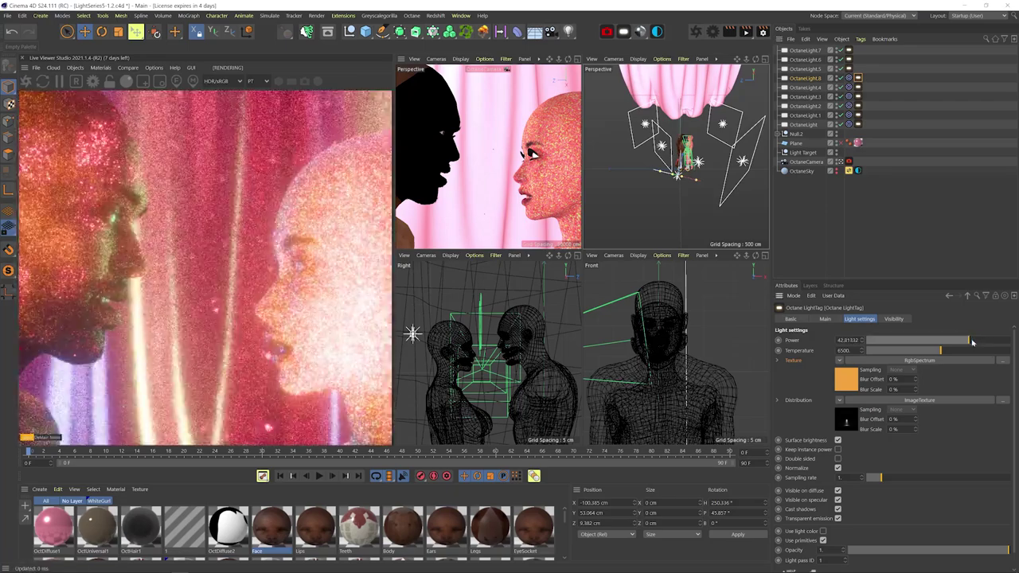
- Adjust the highlight compression in the Octane Camera Imager settings and hide the Live Viewer's render info
click(713, 32)
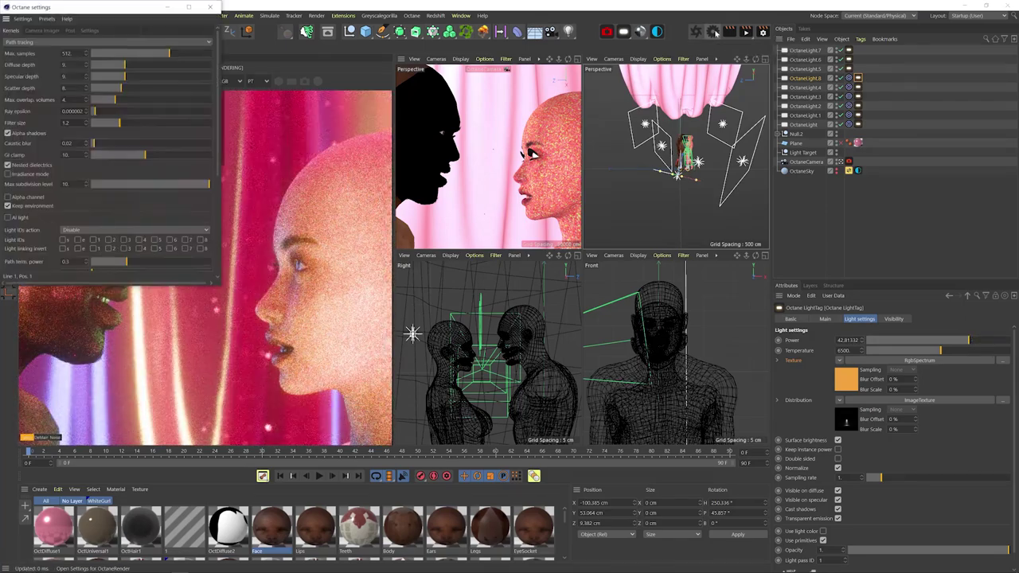
click(46, 30)
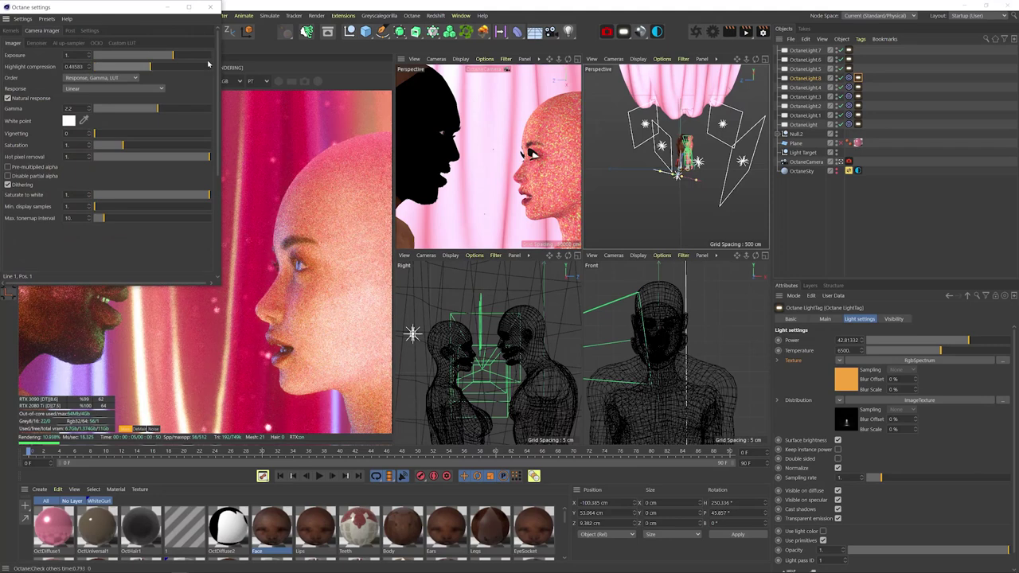
click(210, 8)
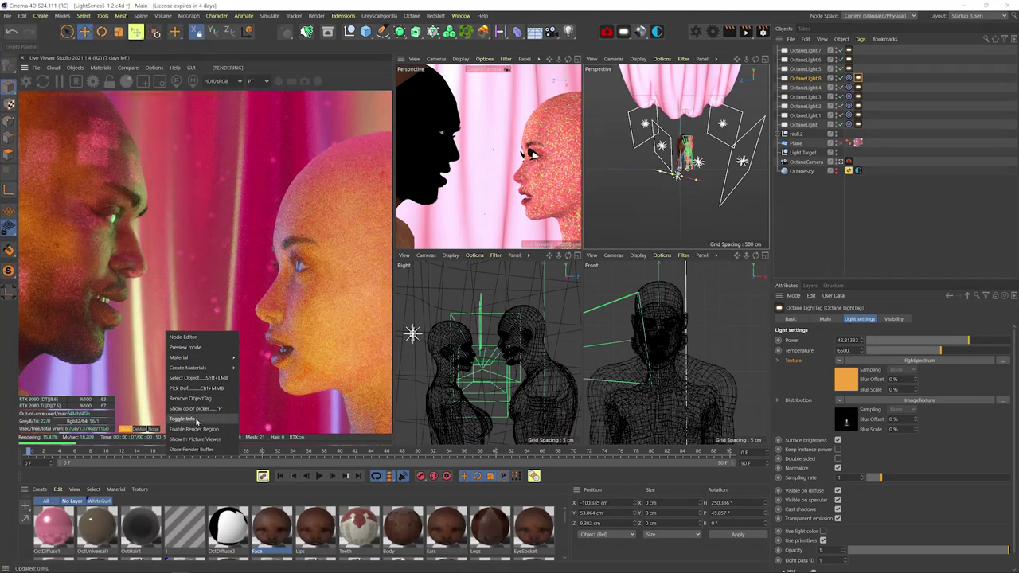
click(196, 419)
- Move OctaneLight.8 to about X -59.2, Y 2.2, Z -5.3 cm
alt+drag(667, 189, 703, 163)
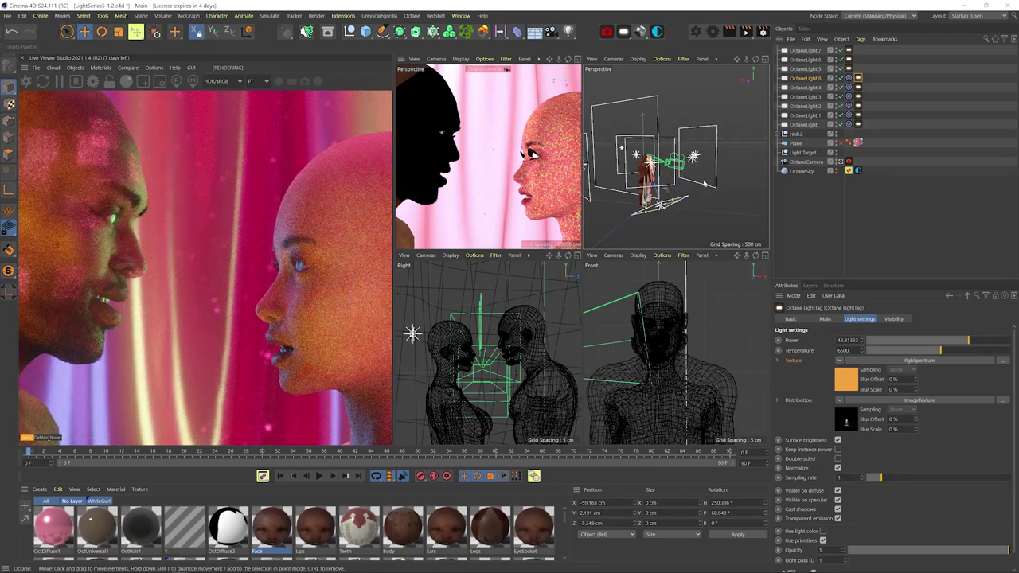
drag(664, 174, 597, 212)
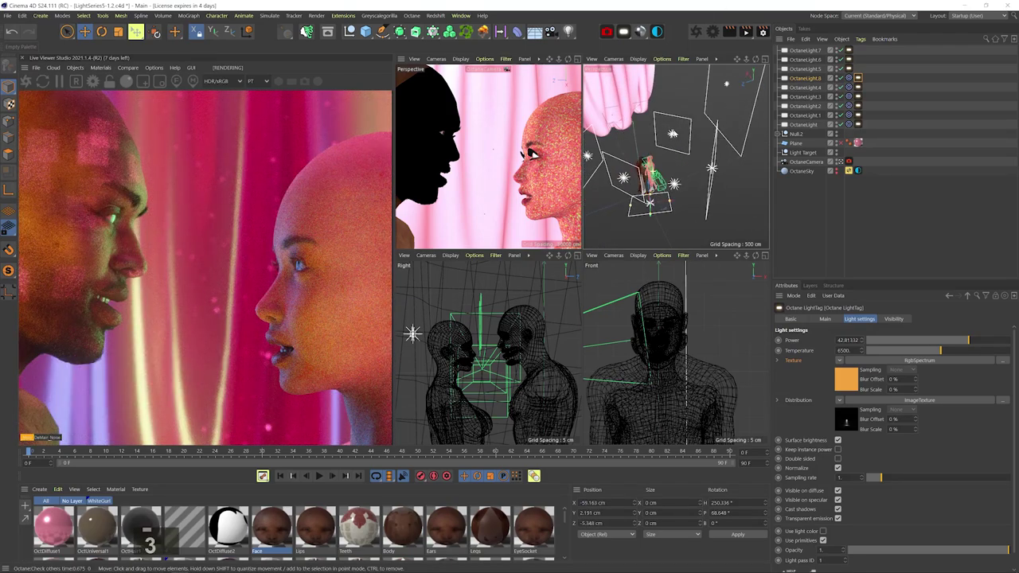
- Move OctaneLight.1 to about X 109.5, Y 120.8, Z -207.2 cm and set its area shape to Disc
click(666, 136)
drag(666, 135, 678, 133)
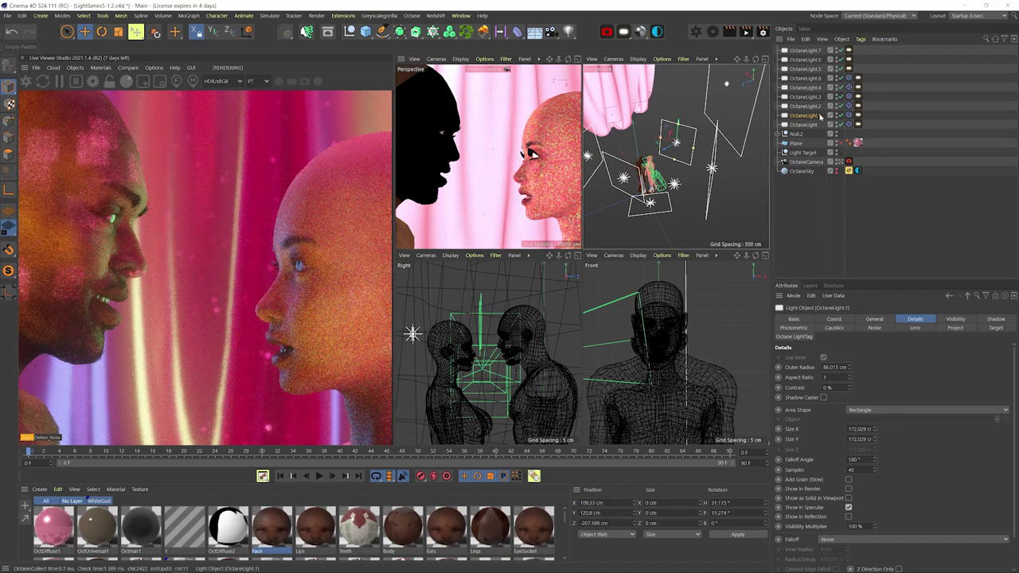
click(882, 408)
click(880, 418)
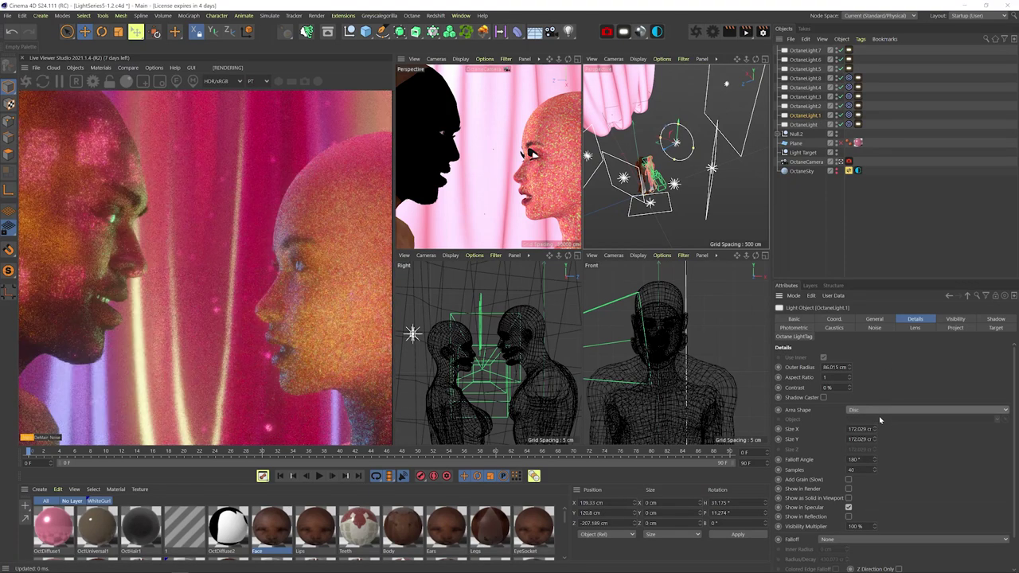
- Increase OctaneLight.1's power and save the scene
click(858, 116)
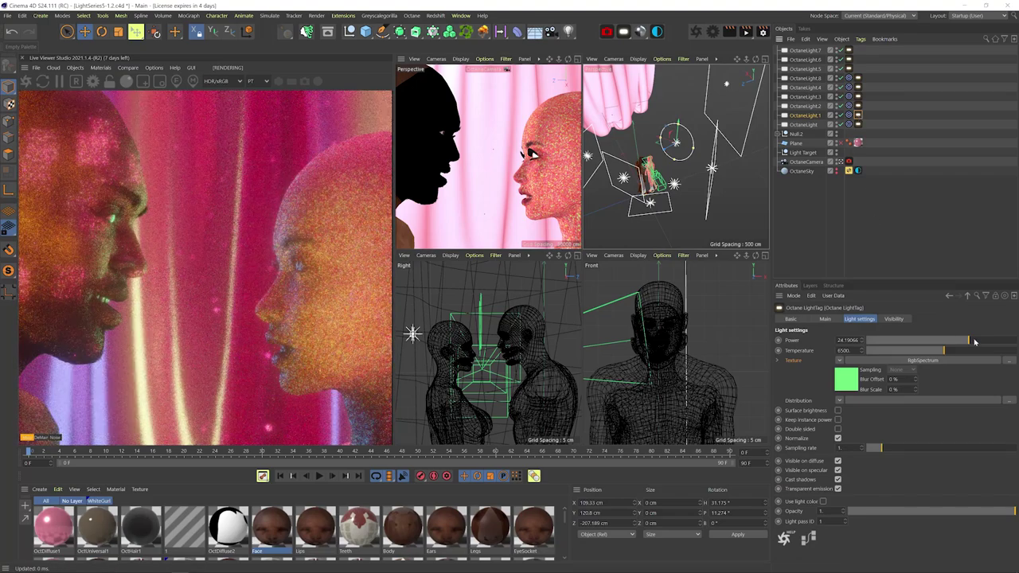
click(977, 340)
key(3)
drag(708, 131, 657, 145)
click(636, 135)
key(ctrl+s)
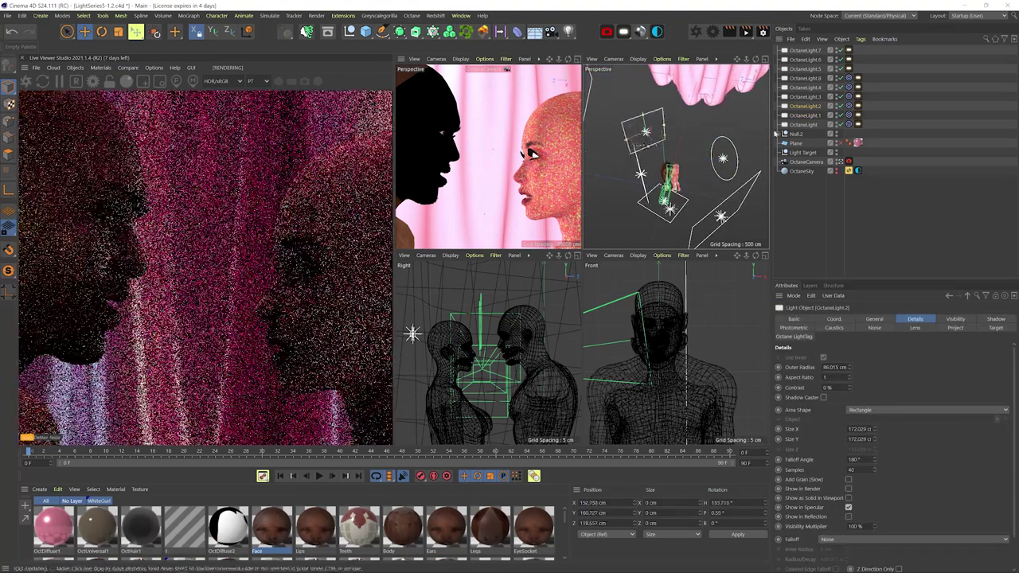
- Increase OctaneLight.2's power to about 81.6 and enable Surface brightness
click(858, 106)
click(978, 341)
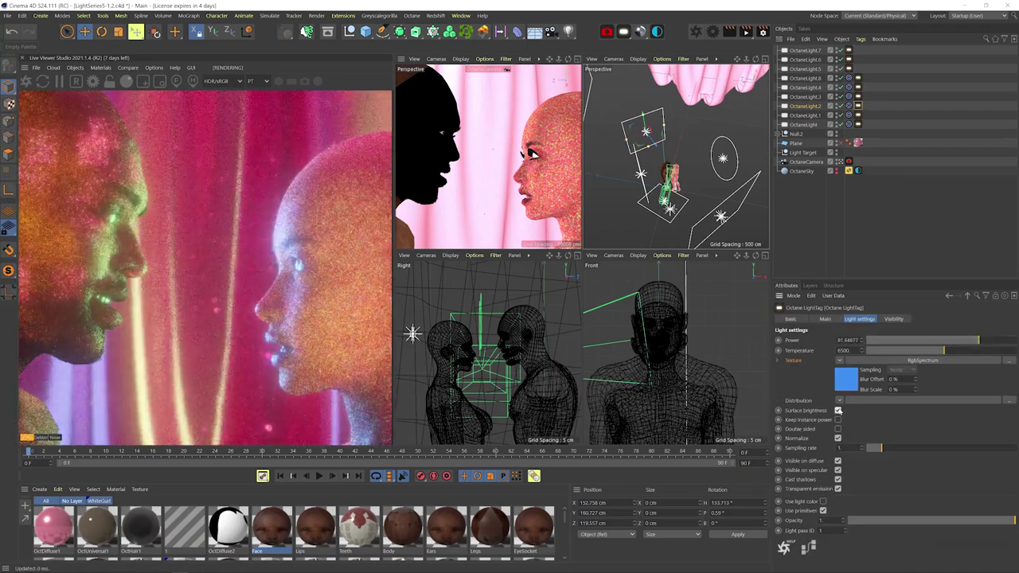
key(3)
drag(685, 159, 650, 147)
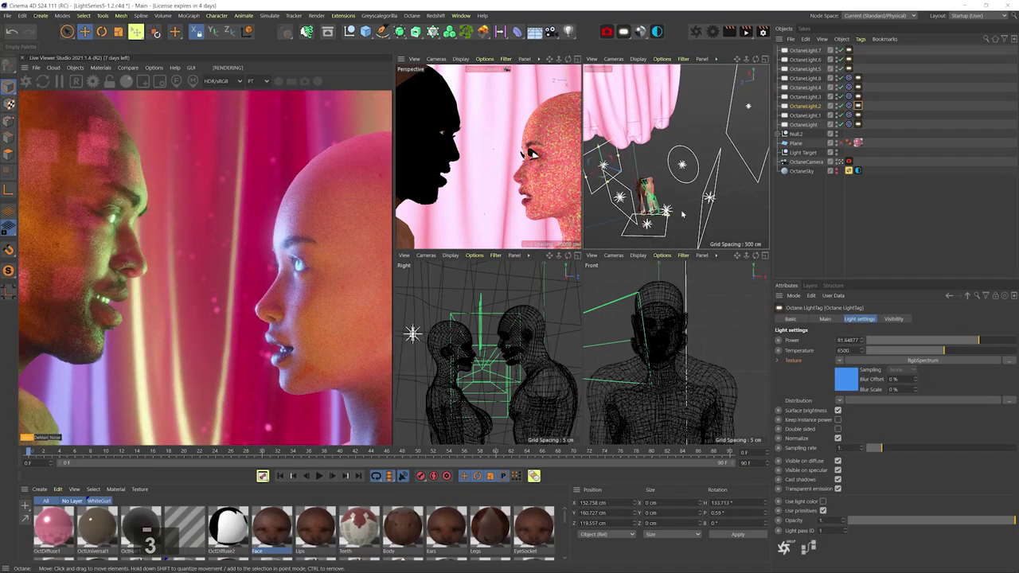
- Adjust OctaneLight.8's power and change its texture colour to warm yellow (R 0.9, G 0.617, B 0.086)
click(646, 225)
click(859, 78)
click(966, 341)
click(923, 360)
click(784, 348)
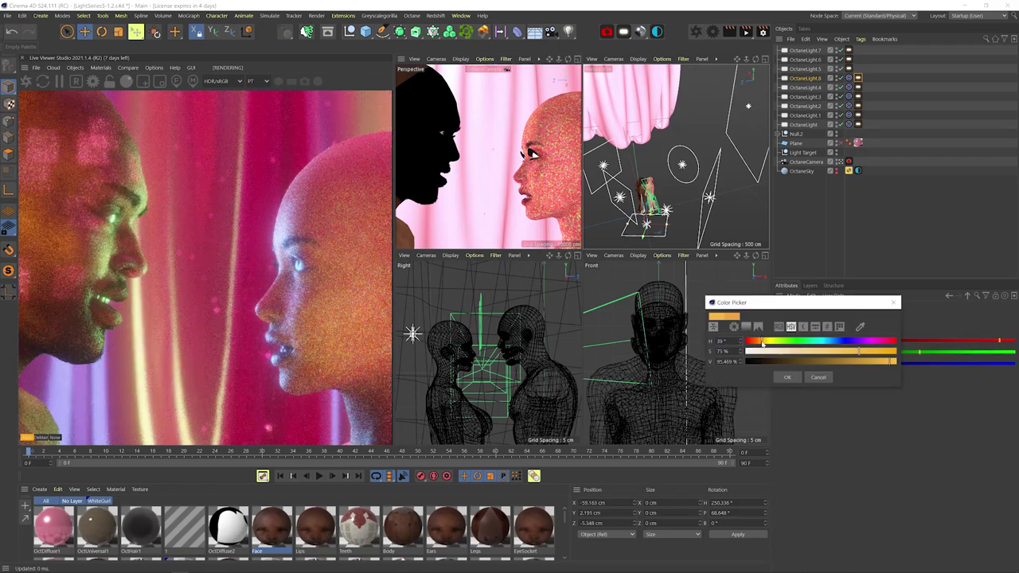
click(813, 329)
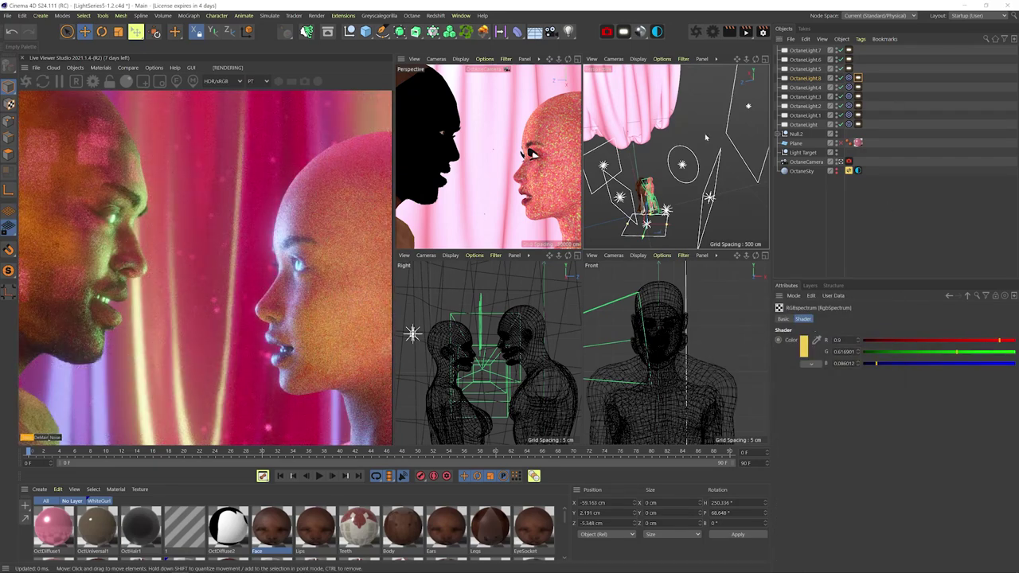
- Deepen OctaneLight.2's blue texture colour to HSV 213°, 85%, 95.469%
click(604, 166)
click(859, 106)
click(916, 378)
click(805, 346)
click(877, 353)
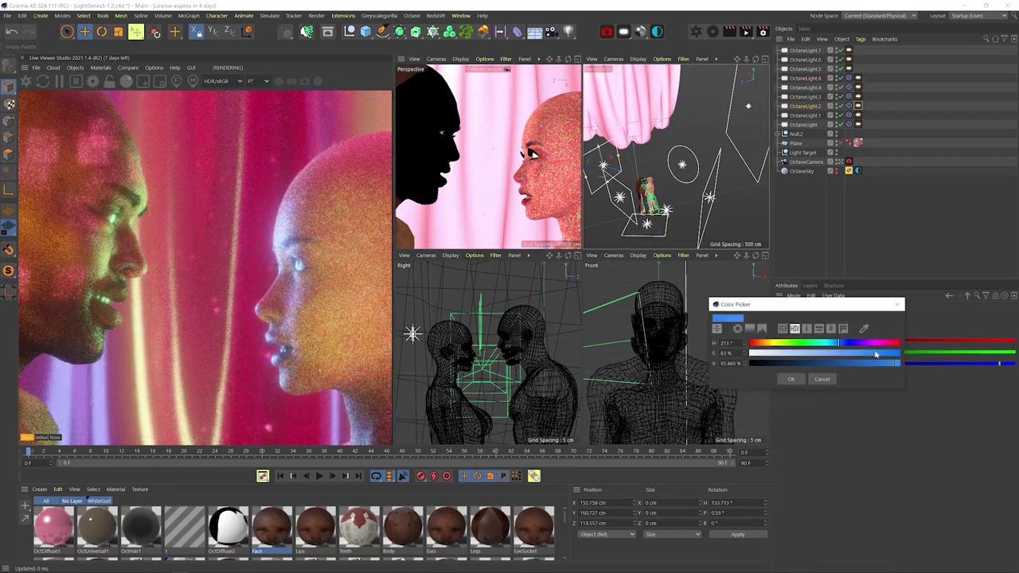
click(790, 378)
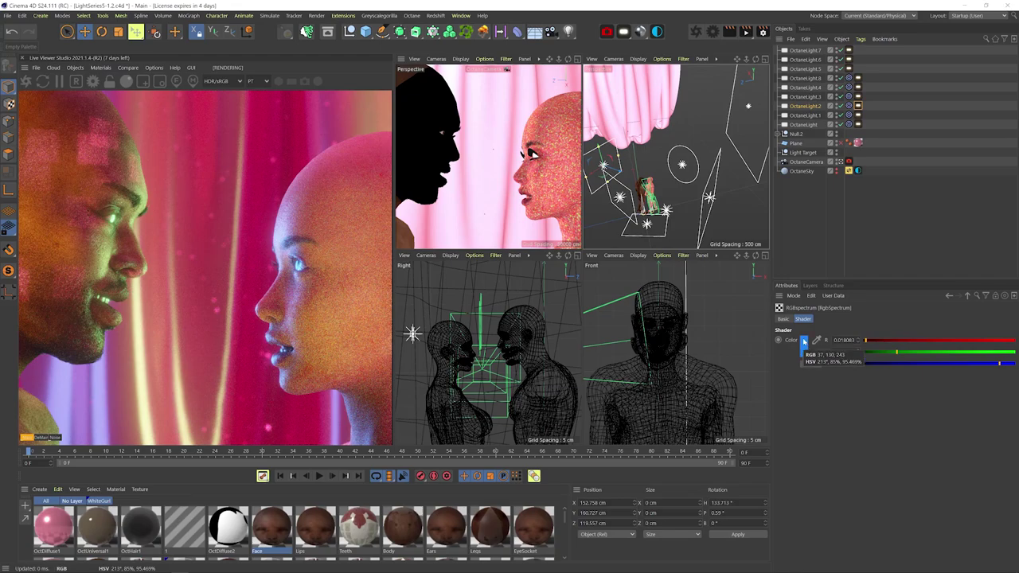
- Move OctaneLight.1 to about X 234.3, Y 119.8, Z -112.1 cm and set its light tag opacity to 0
drag(658, 195, 637, 146)
click(653, 159)
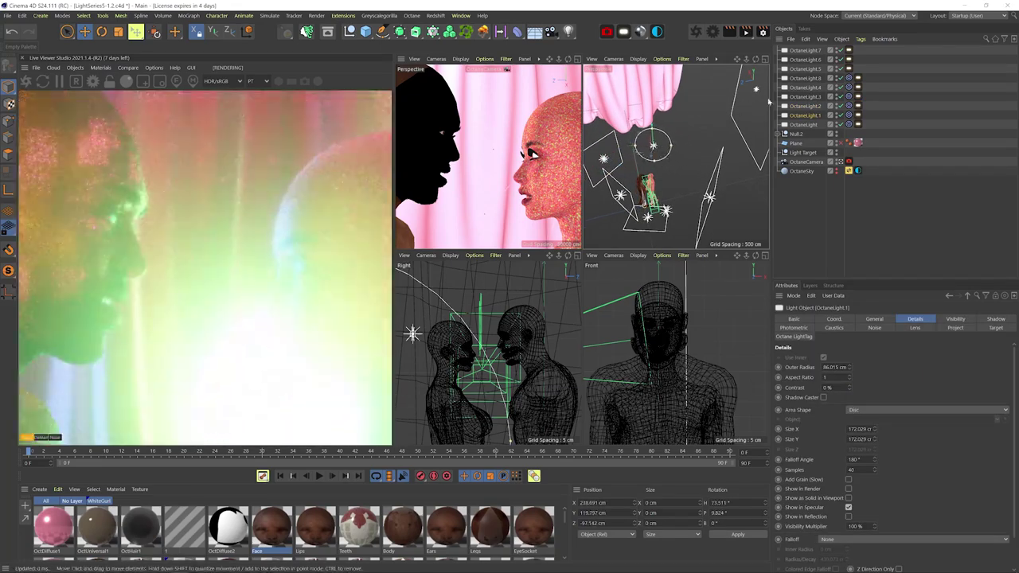
click(858, 116)
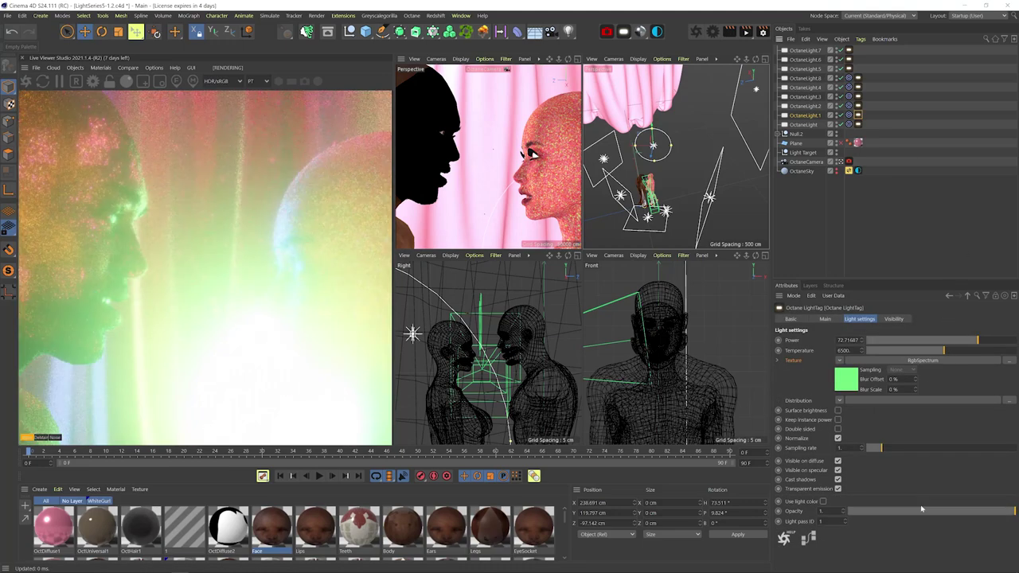
drag(922, 512, 833, 510)
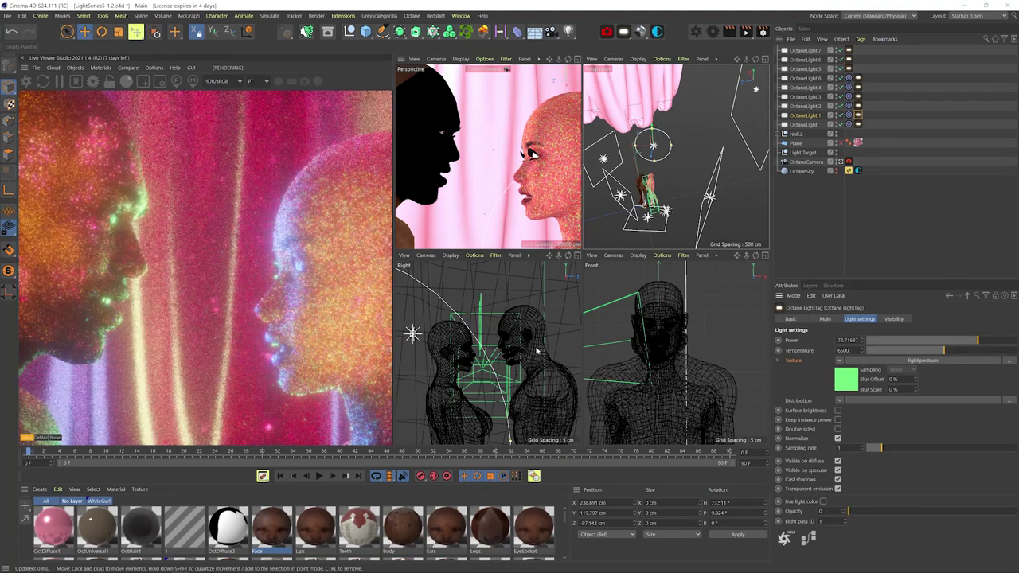
key(1)
drag(641, 187, 652, 185)
key(1)
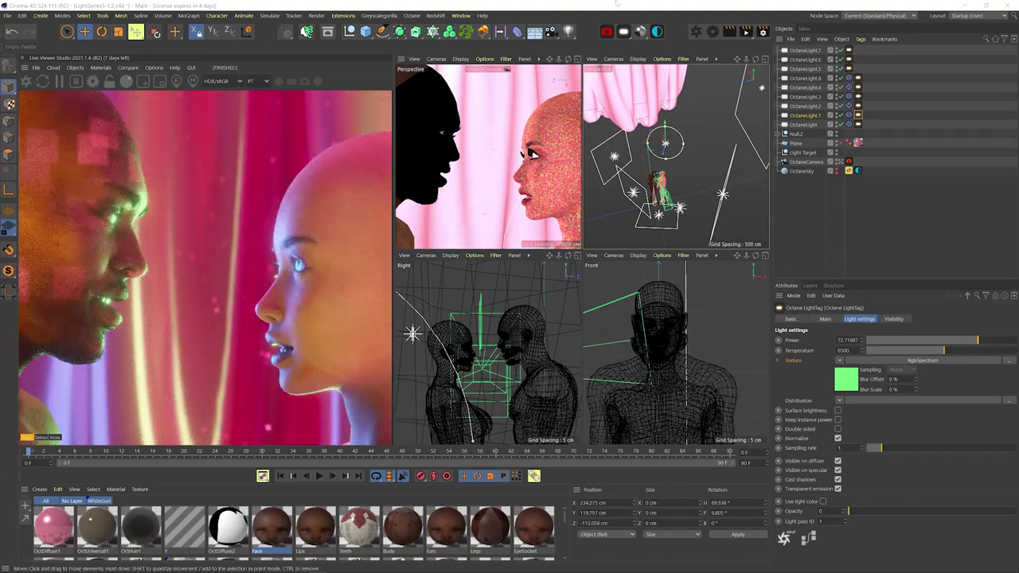
- Shift the Light Target null a little sideways in the front view
click(803, 152)
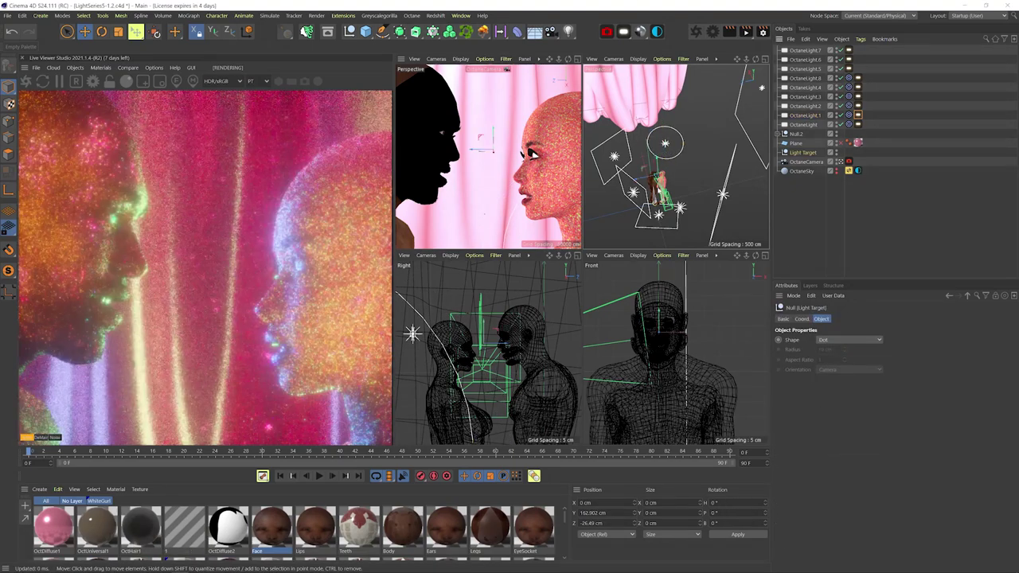
drag(669, 336, 692, 337)
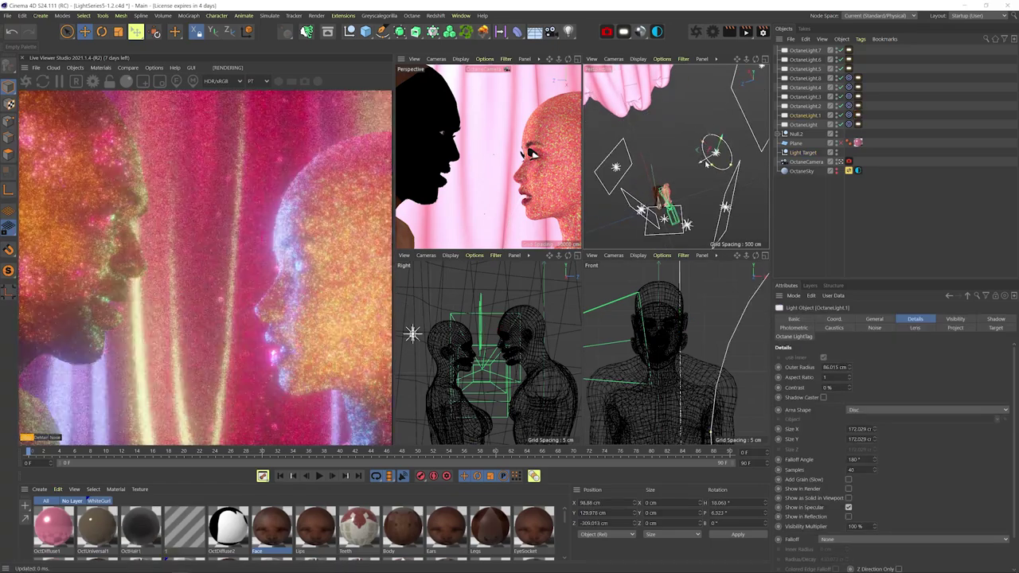
- Enlarge OctaneLight.1's disc at about X 98.9, Y 130, Z -309 cm and enable Surface brightness
drag(734, 148, 724, 165)
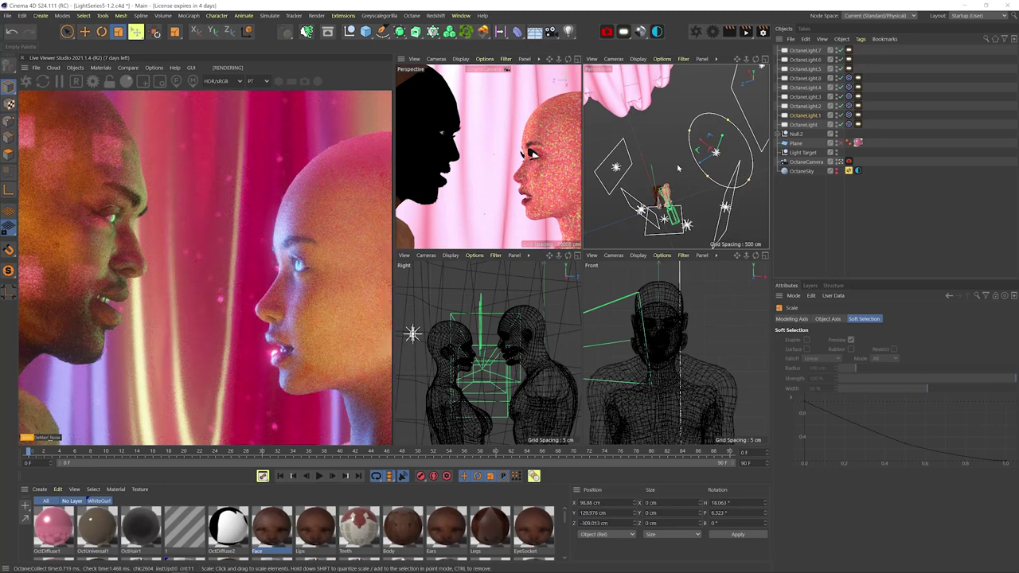
click(857, 114)
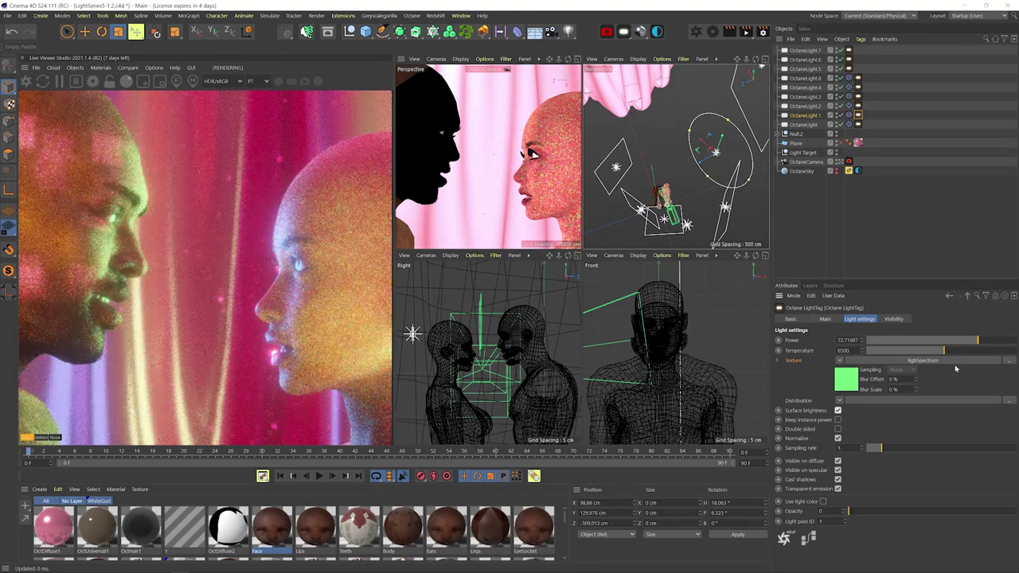
- Remove OctaneLight.1's Target tag, then rotate the light and move it to about X 17.5, Y 128.2, Z -352.6 cm
key(e)
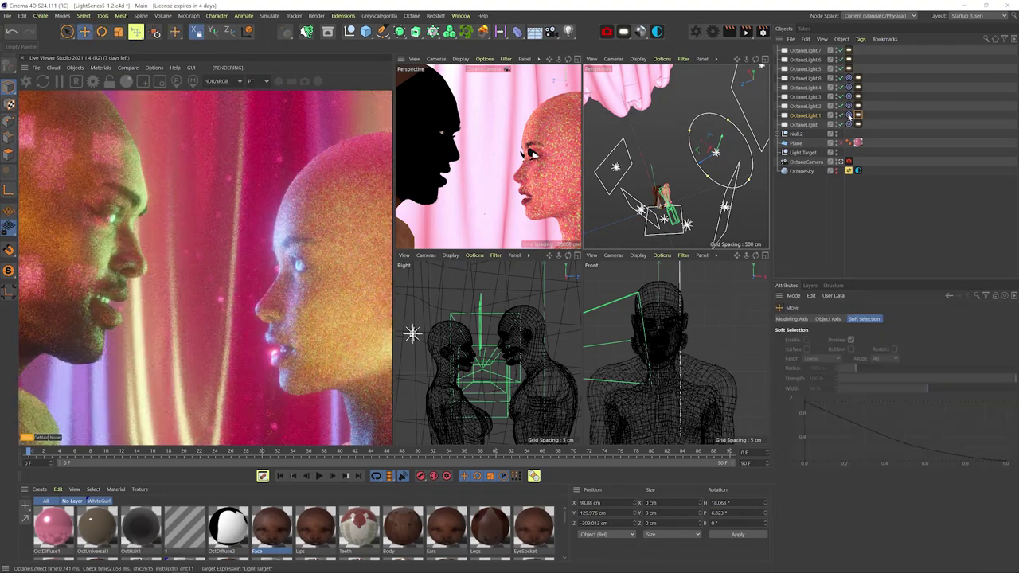
key(Delete)
key(r)
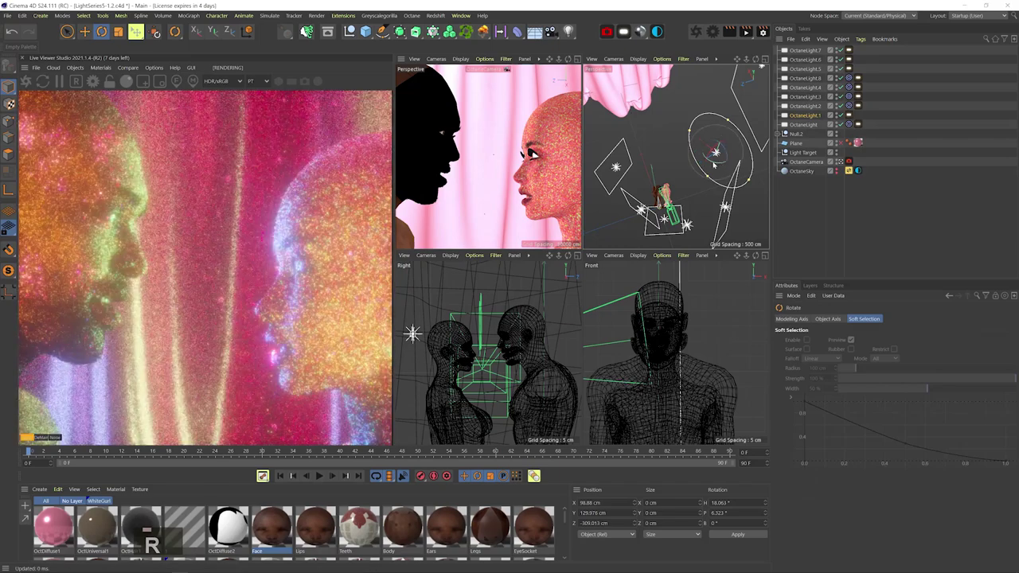
key(e)
mouse_move(710, 160)
mouse_down()
mouse_move(705, 153)
mouse_move(717, 159)
mouse_up()
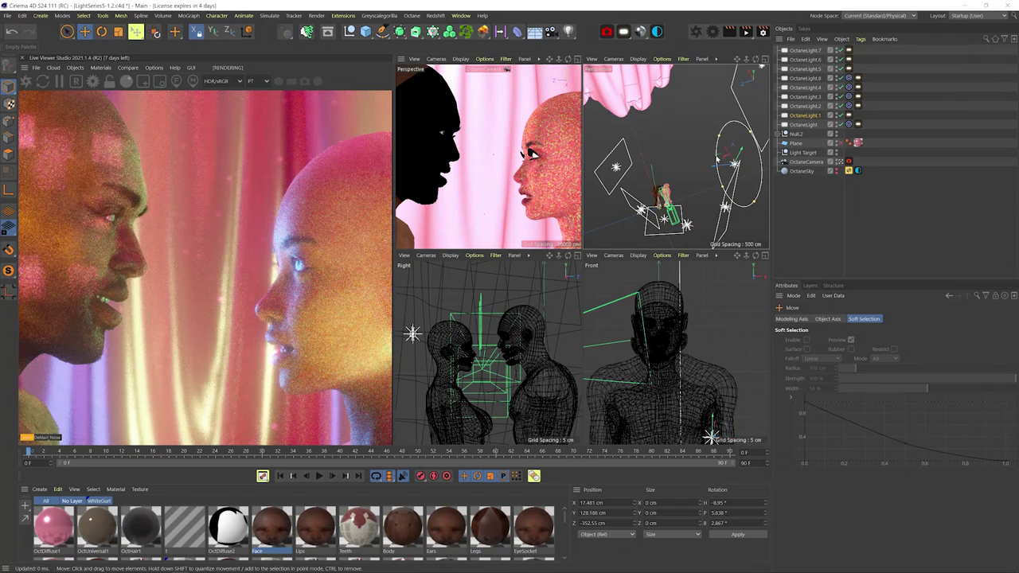
- Move OctaneLight.3 farther from the couple to about X -293.5, Y 164.6, Z -369.3 cm
alt+drag(717, 160, 692, 167)
click(706, 169)
key(e)
key(2)
drag(692, 167, 741, 183)
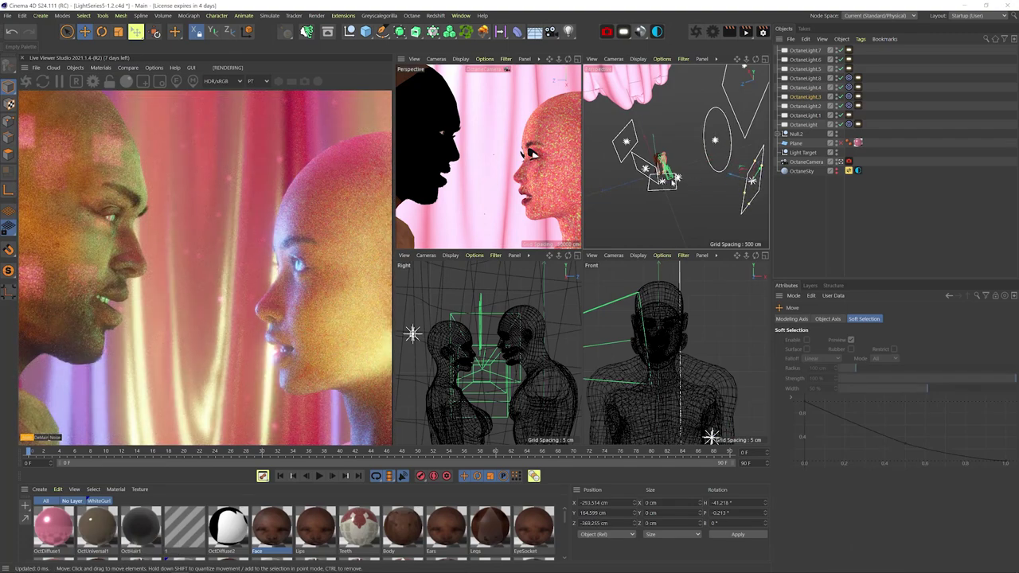
- Change OctaneLight.3's texture colour to blue (R 0.108, G 0.234, B 0.9)
click(859, 97)
click(849, 380)
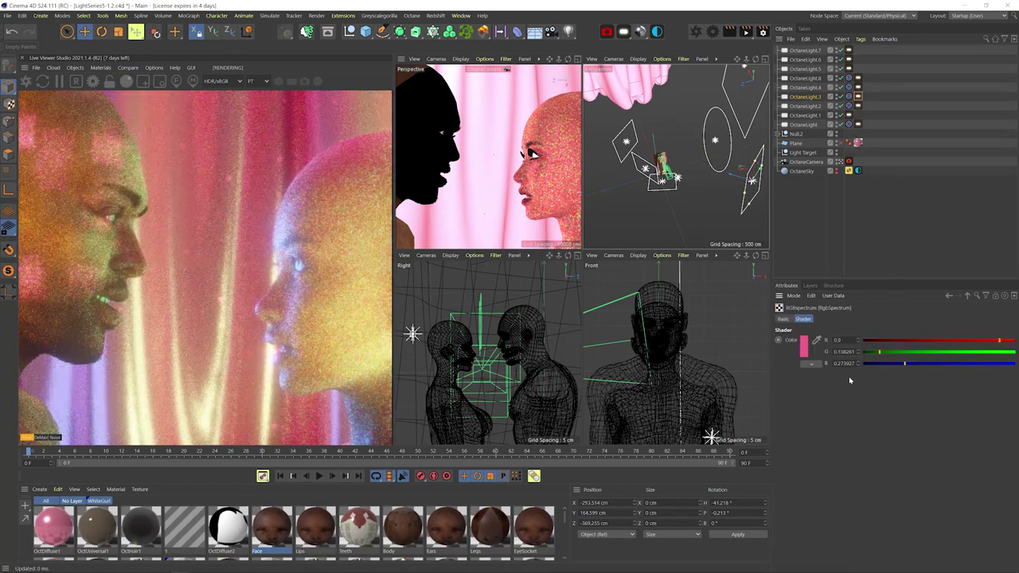
click(807, 351)
drag(890, 329, 857, 329)
click(794, 375)
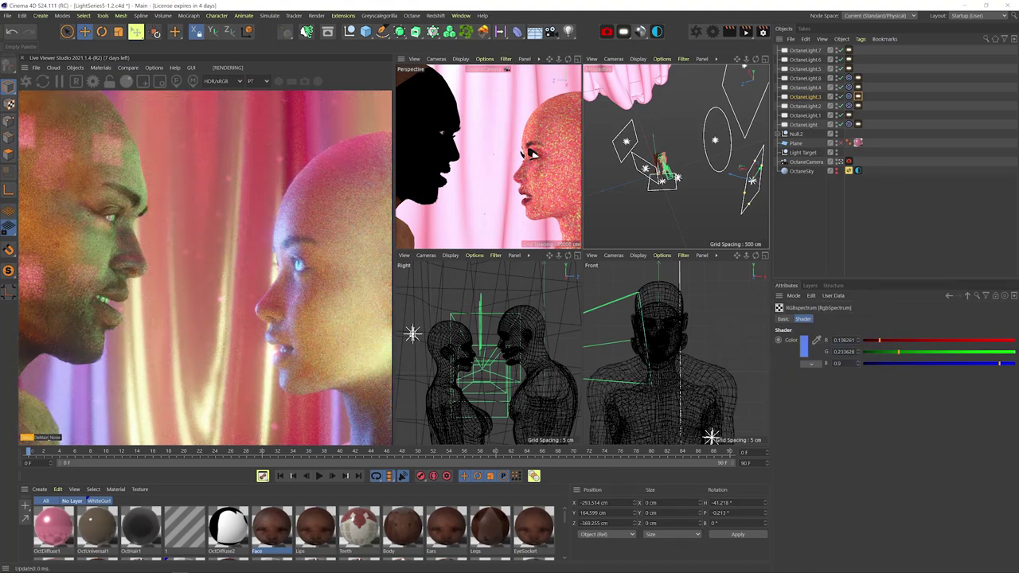
- Set OctaneLight.8's power to about 7.39
click(860, 78)
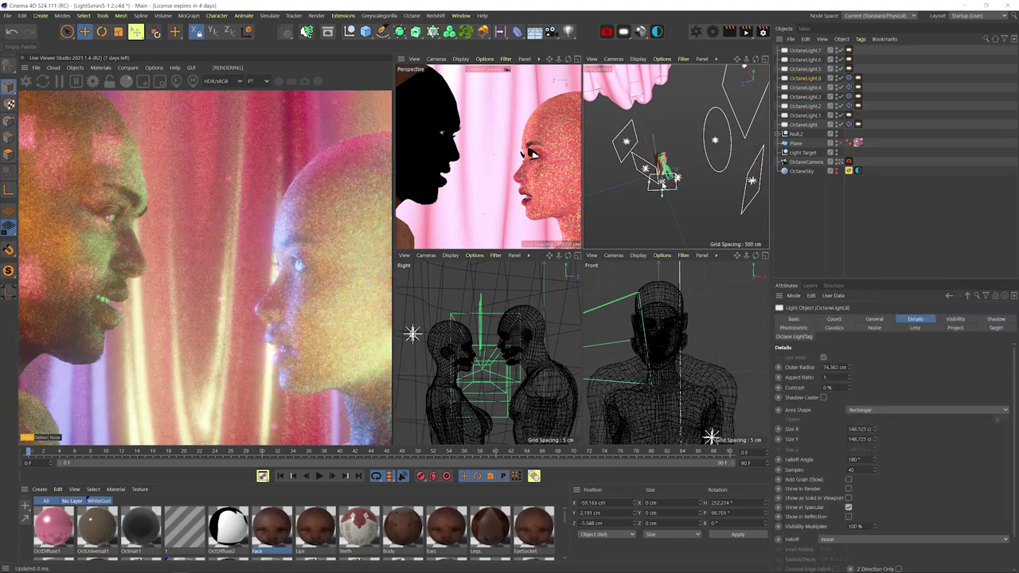
drag(965, 340, 956, 343)
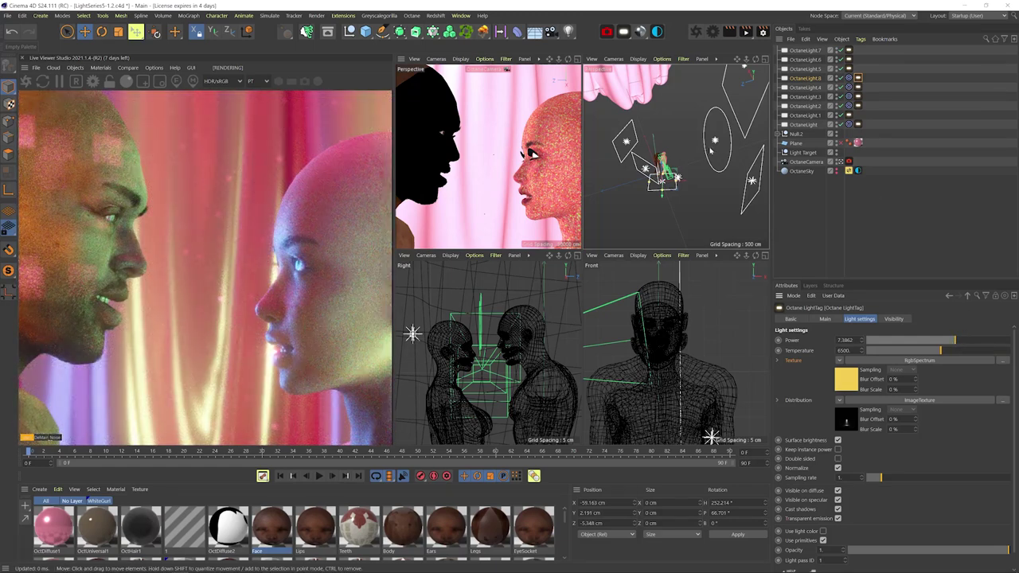
- Duplicate OctaneLight.2 near the curtain, shrink the copy to a small dot and place it at about X 835.4, Y 336.2, Z -70.9 cm
alt+drag(711, 149, 637, 136)
click(644, 196)
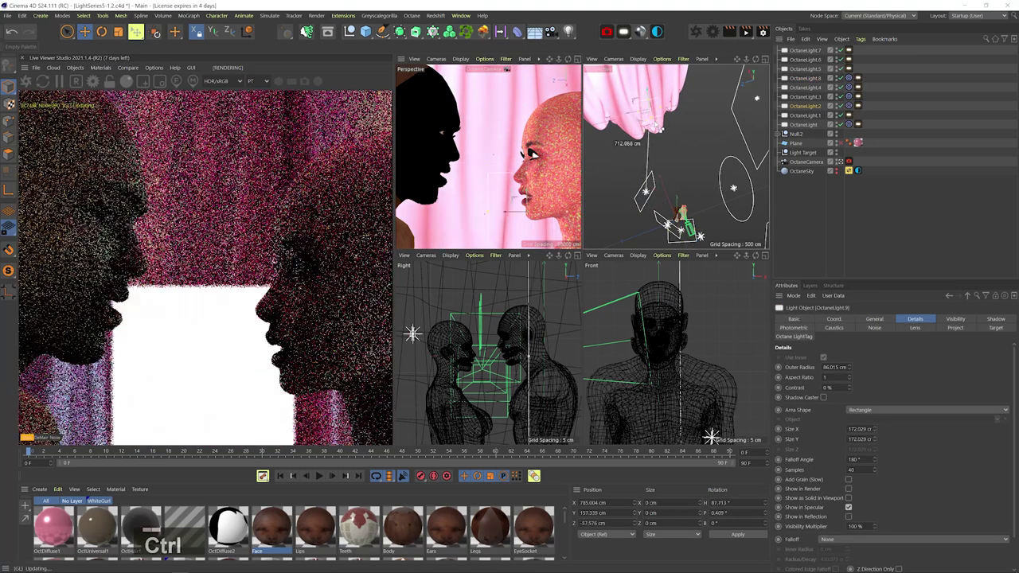
drag(650, 99, 648, 77)
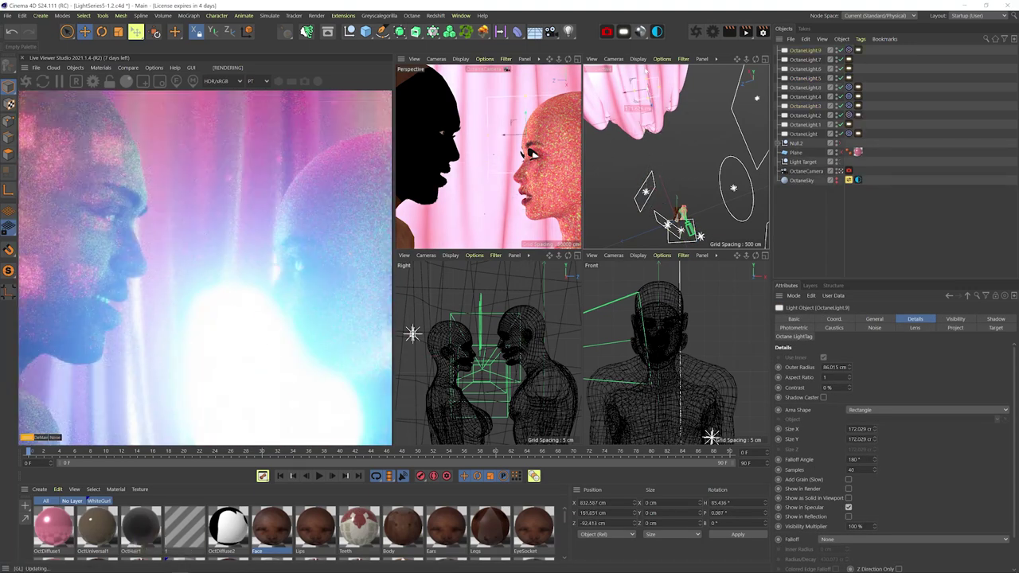
key(t)
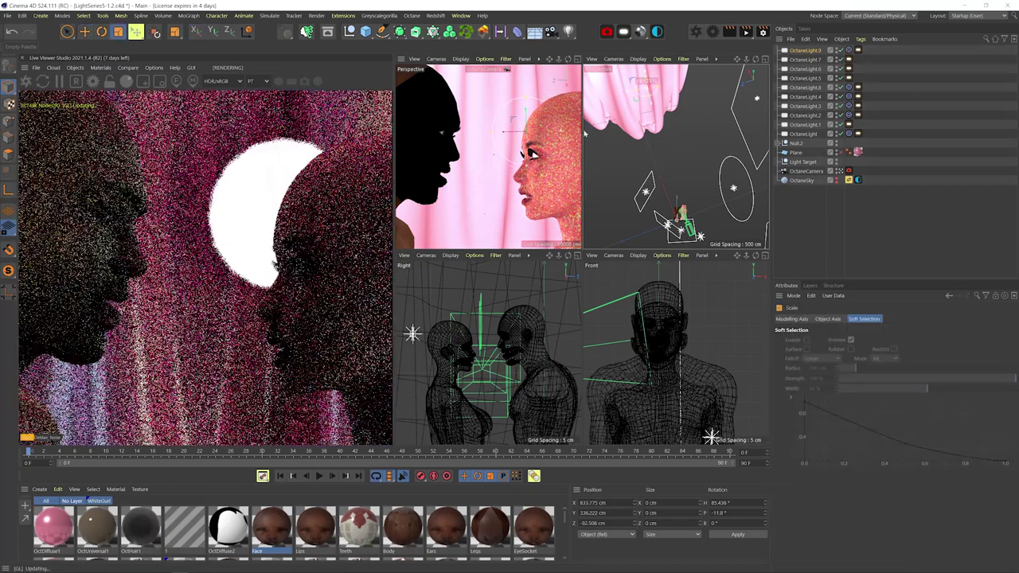
drag(506, 131, 497, 131)
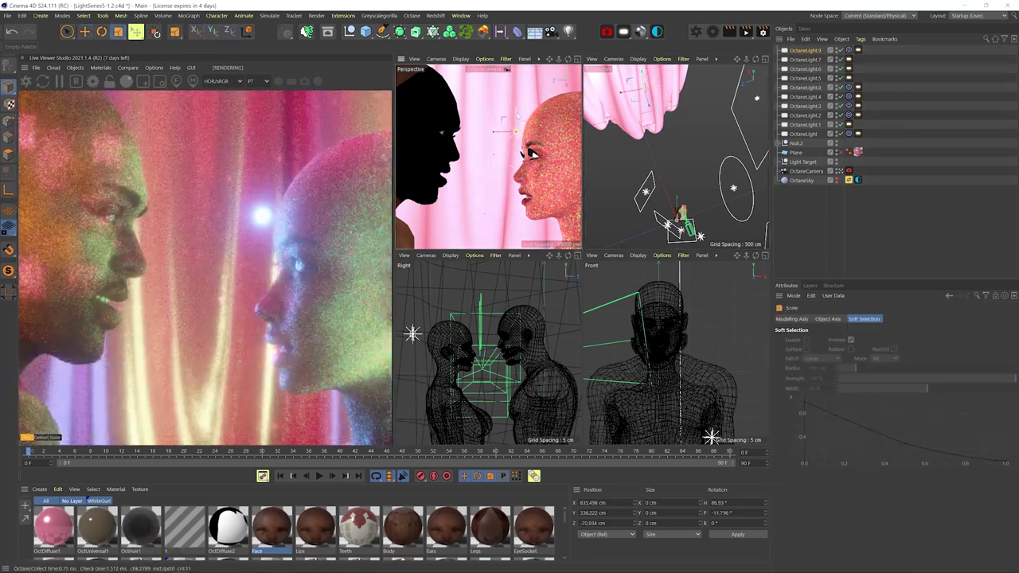
- Duplicate the small background light lower down between the faces and recolour a copy magenta pink
click(862, 53)
key(e)
ctrl+drag(504, 120, 496, 211)
click(859, 51)
click(808, 348)
click(887, 343)
click(789, 380)
- Recolour OctaneLight.12, the small light low between the faces, golden yellow (R 0.9, G 0.504, B 0.018)
click(806, 51)
click(860, 51)
click(859, 379)
click(805, 348)
click(762, 343)
click(790, 385)
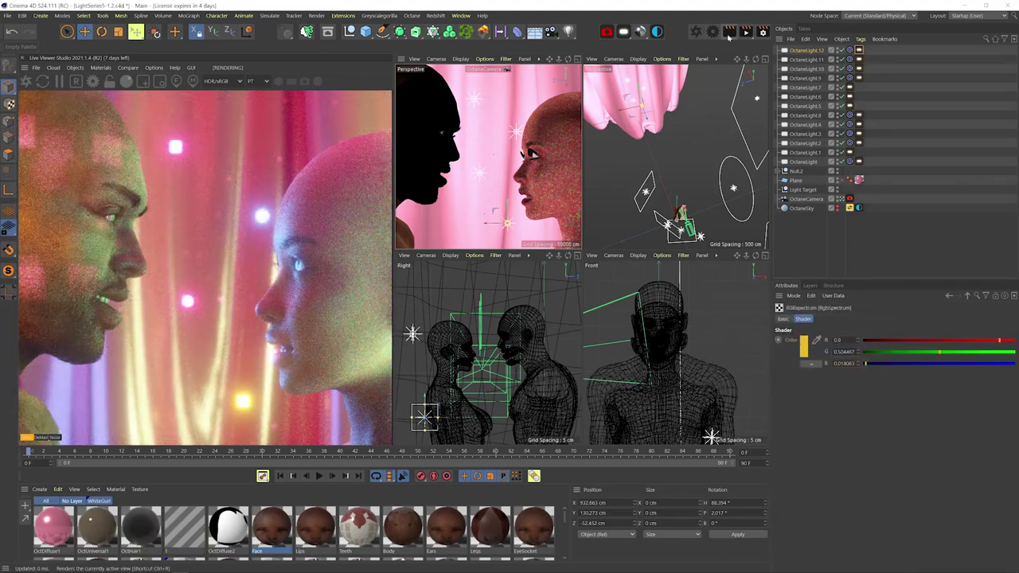
- Add an image texture to OctaneLight.12's Distribution and load defined-diffuse-spot.ies into it
click(860, 51)
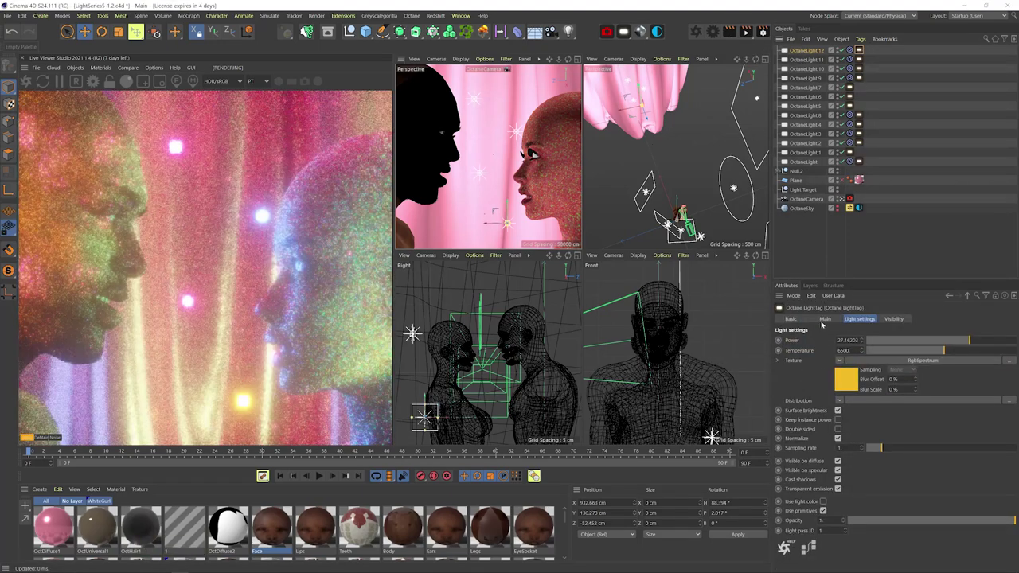
click(824, 319)
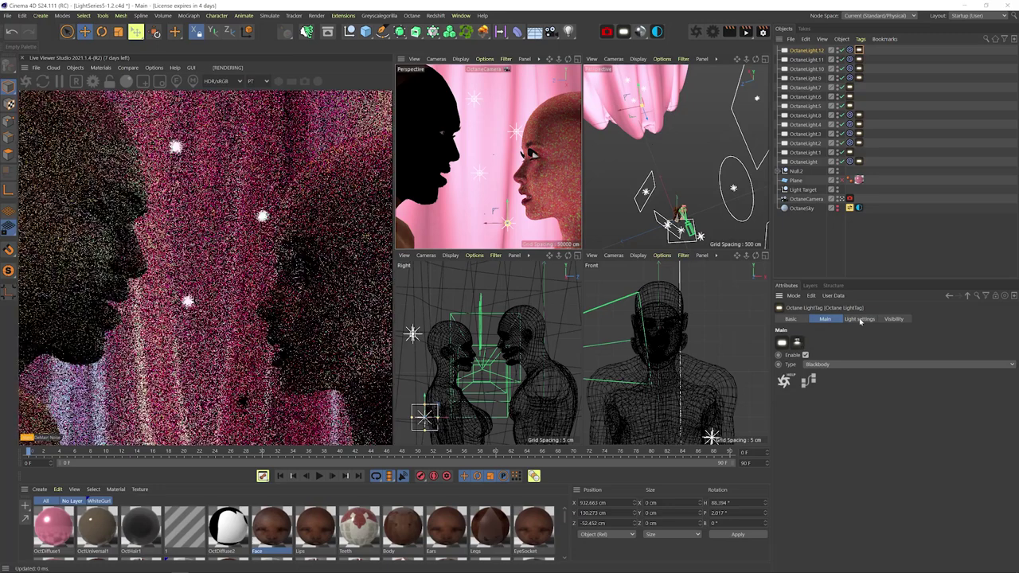
click(860, 320)
click(894, 402)
click(1008, 341)
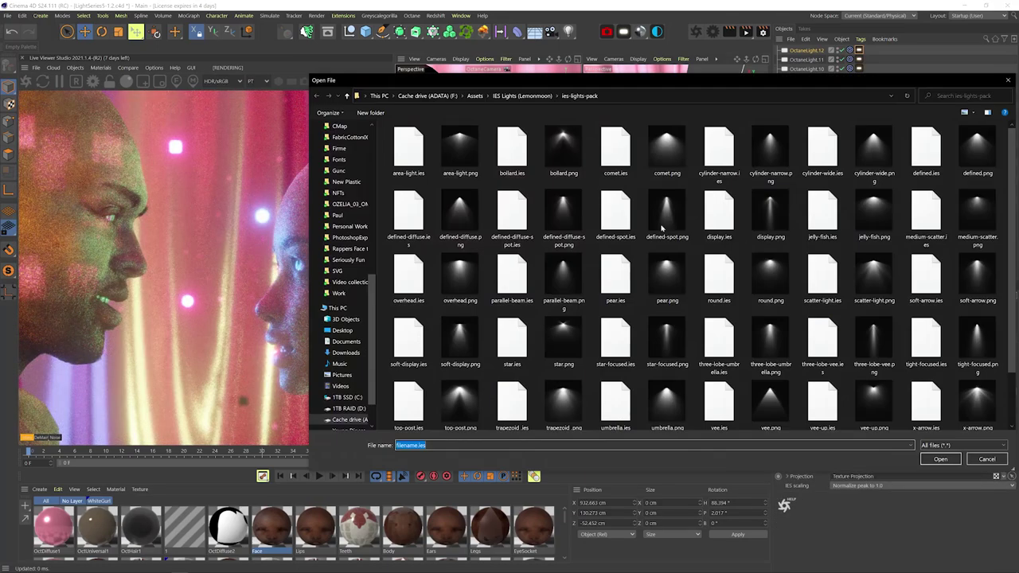
double_click(505, 207)
click(587, 332)
click(971, 297)
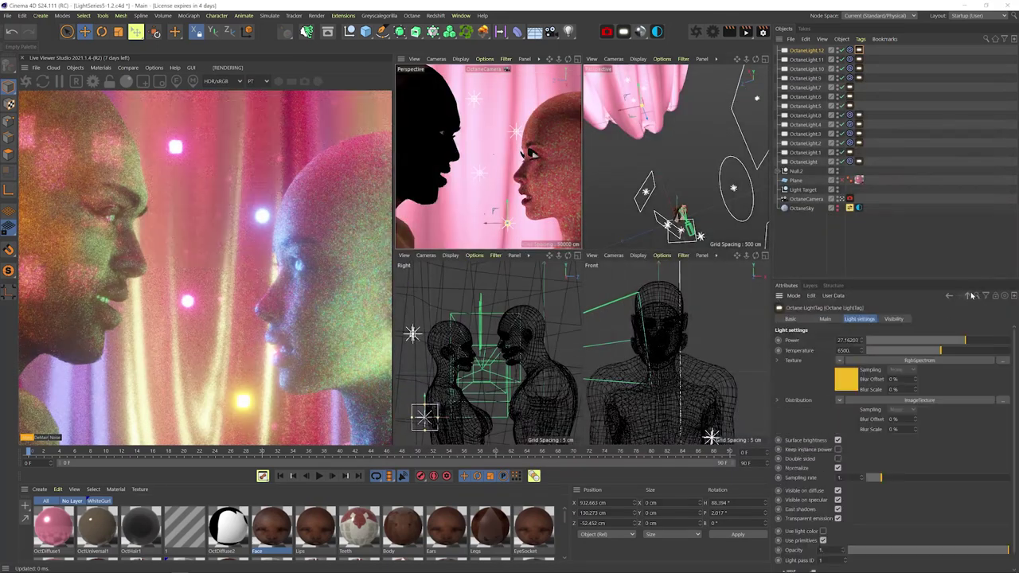
- Copy OctaneLight.12's Distribution texture to the light tags of OctaneLight.9, OctaneLight.10 and OctaneLight.11
click(803, 401)
click(860, 61)
shift+click(860, 78)
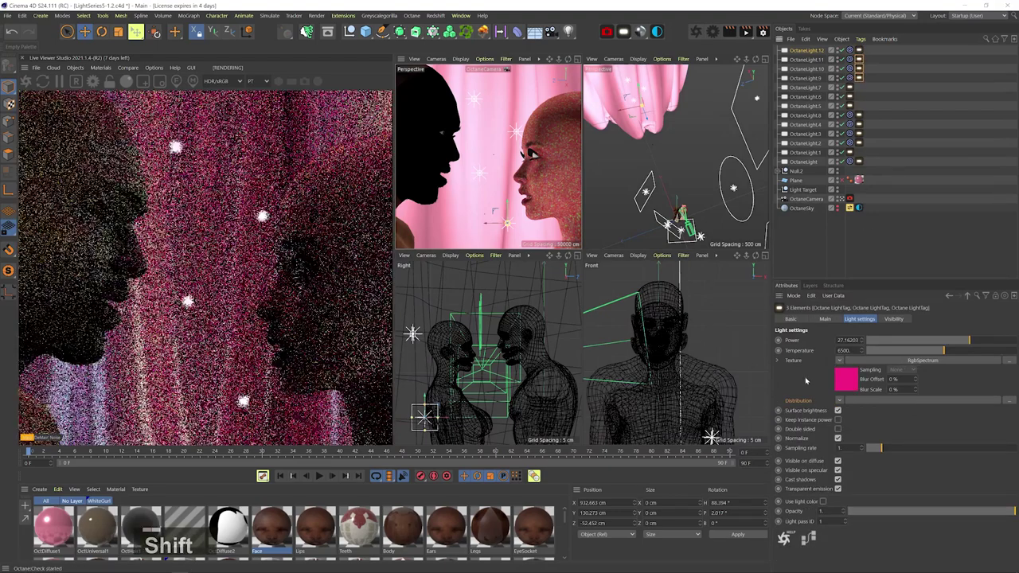
right_click(799, 402)
click(829, 447)
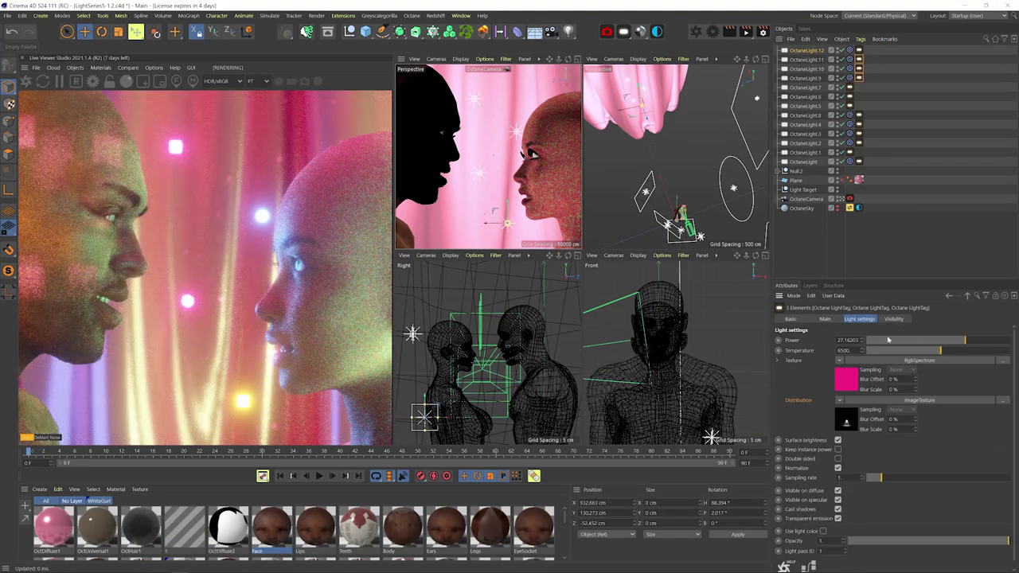
- Set the power of all four small background lights to 15 and save the scene
shift+click(860, 52)
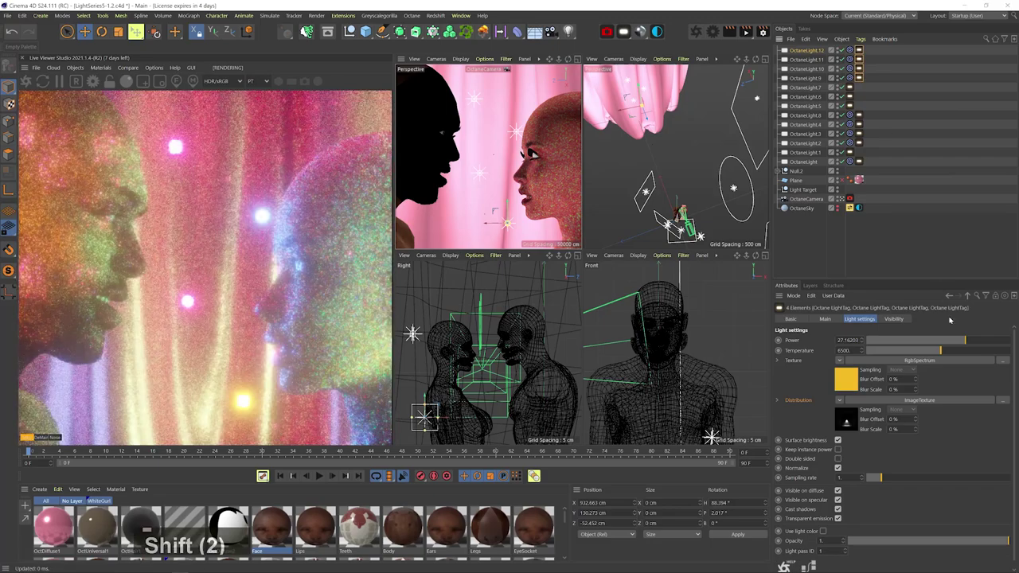
double_click(847, 340)
text(15)
key(Return)
key(ctrl+s)
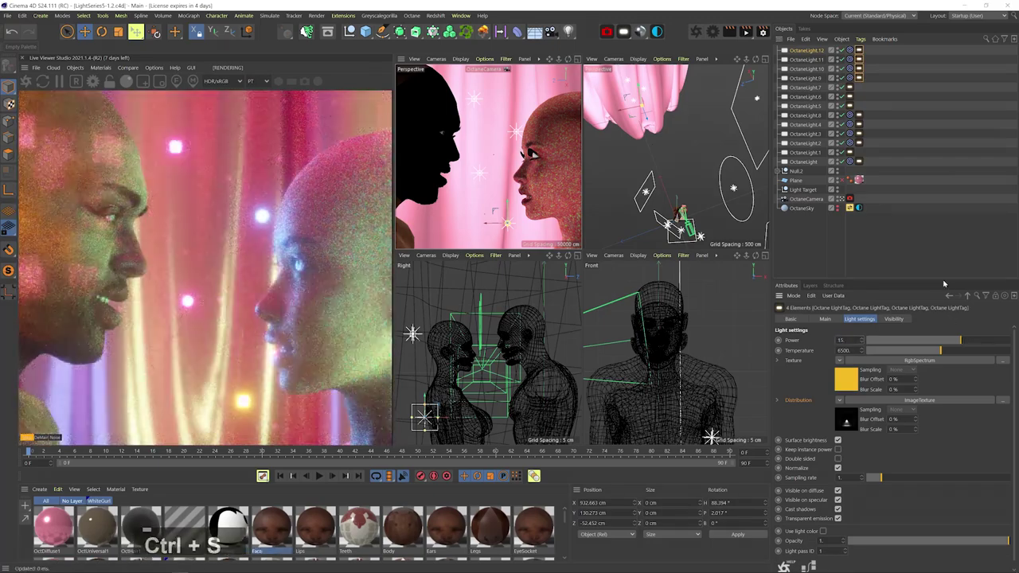
- On the Octane camera tag, set aperture aspect ratio to 0.1, edge to about 2.67, roundness to about 0.11 and blade count to 5
click(850, 199)
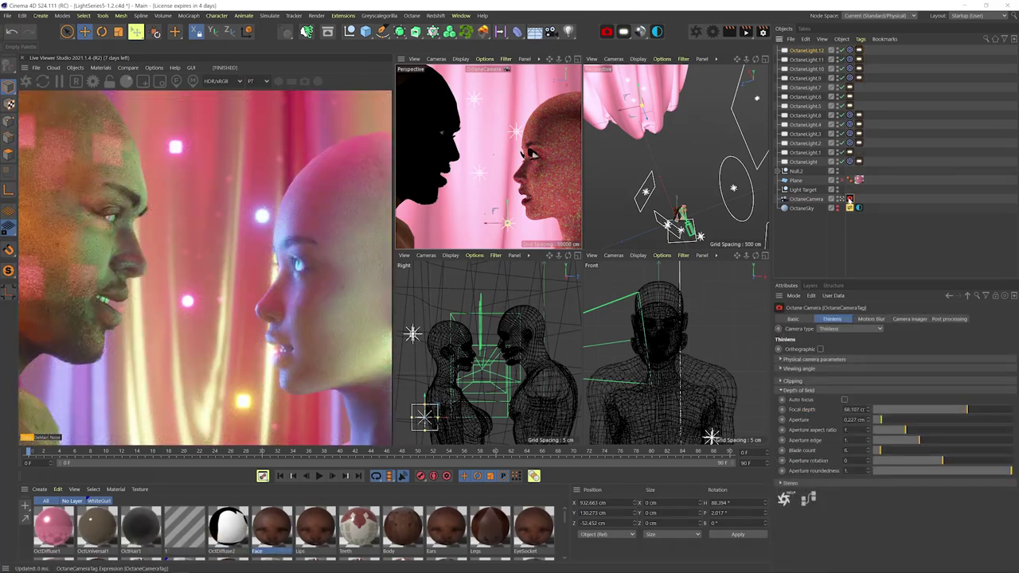
click(882, 420)
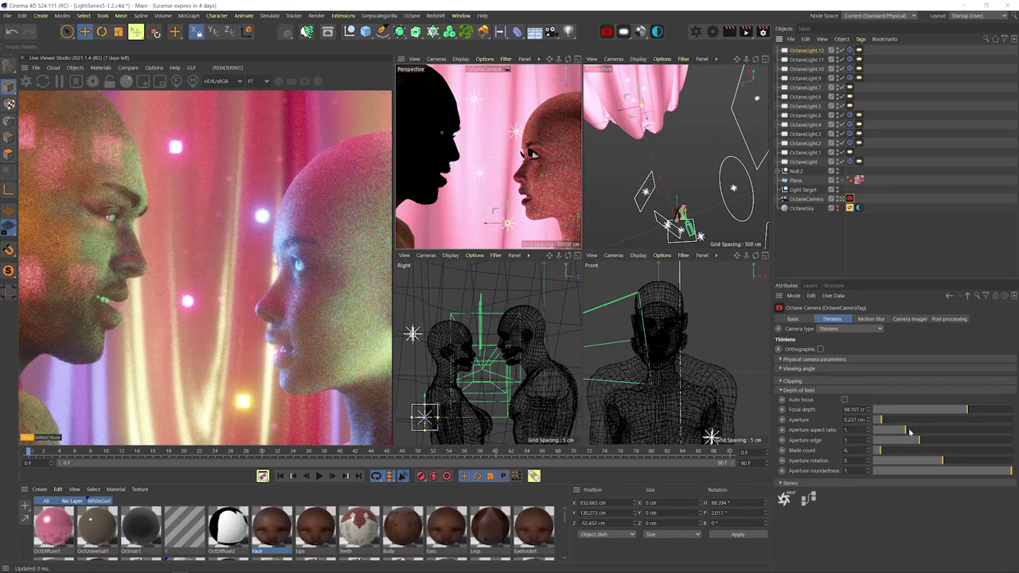
drag(912, 432, 890, 431)
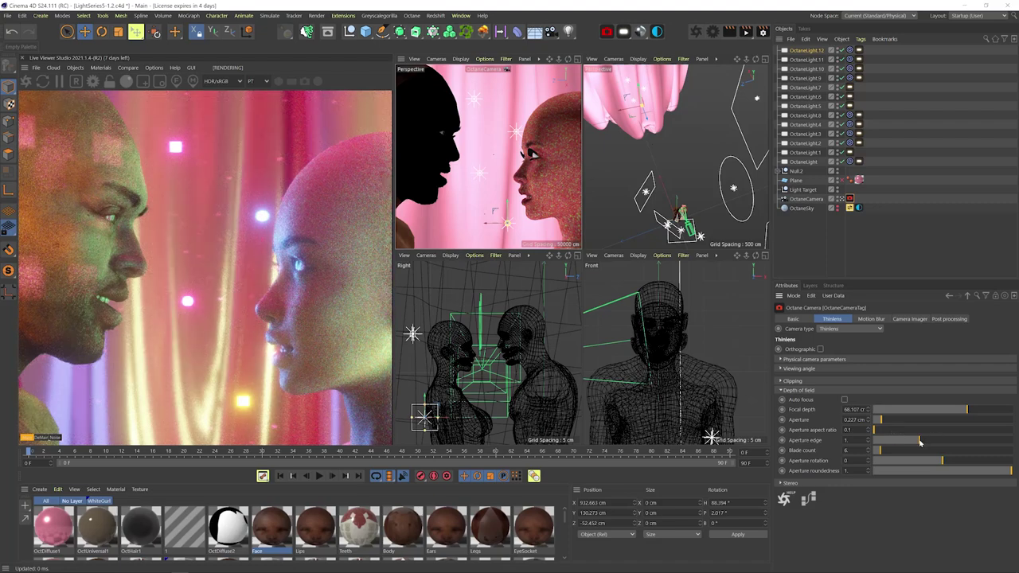
drag(920, 442, 985, 439)
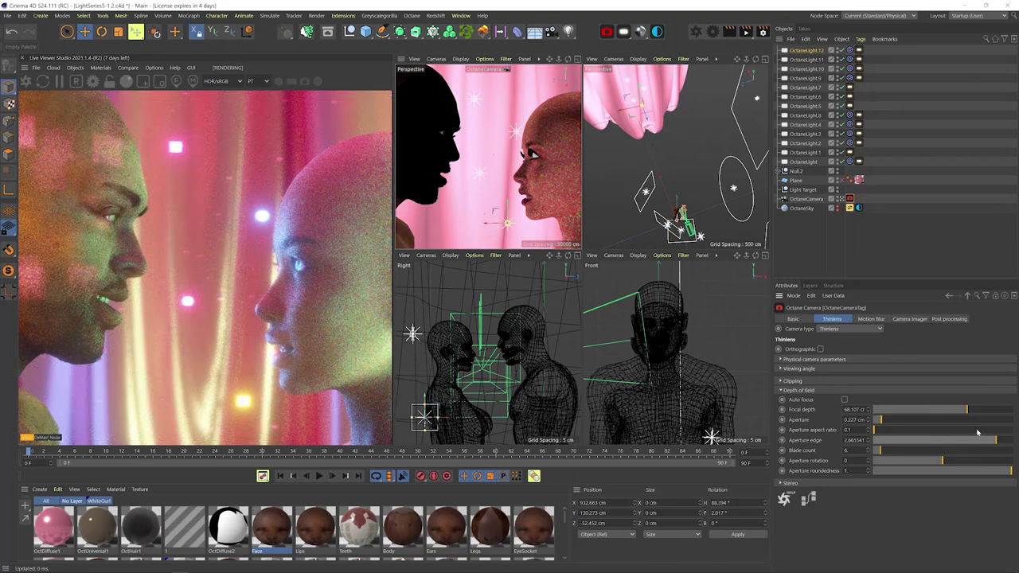
click(888, 471)
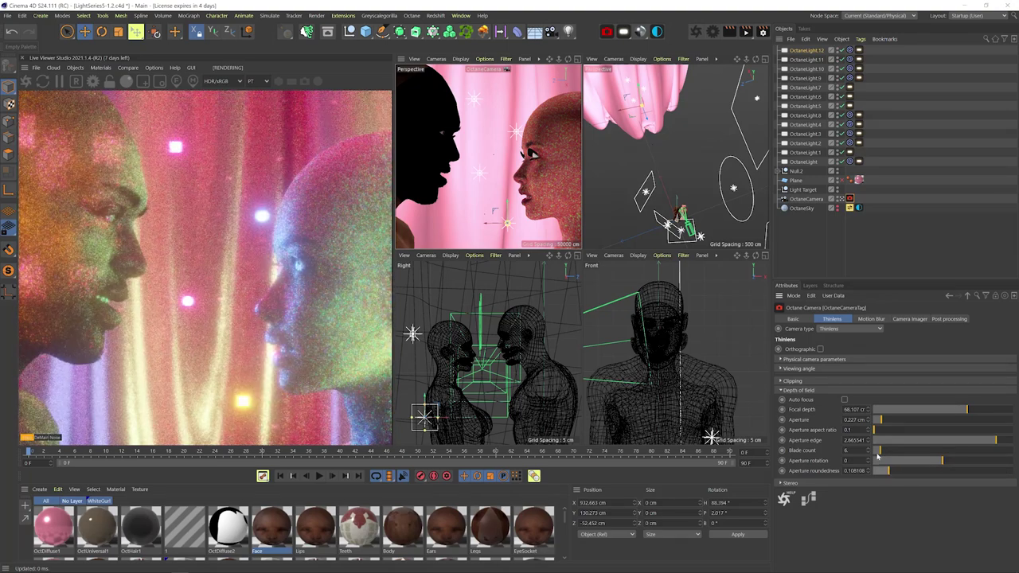
text(5)
key(Return)
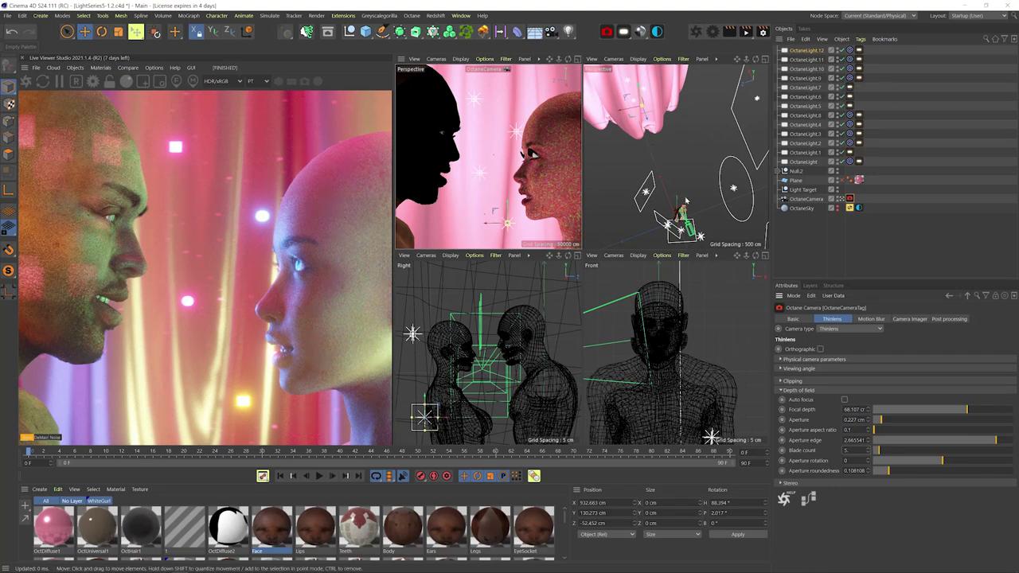
- Copy the yellow background light to a spot beside the man's face and set the power of all five small lights to 10
mouse_move(686, 201)
mouse_down()
mouse_move(665, 119)
mouse_move(693, 199)
mouse_up()
ctrl+drag(663, 137, 641, 105)
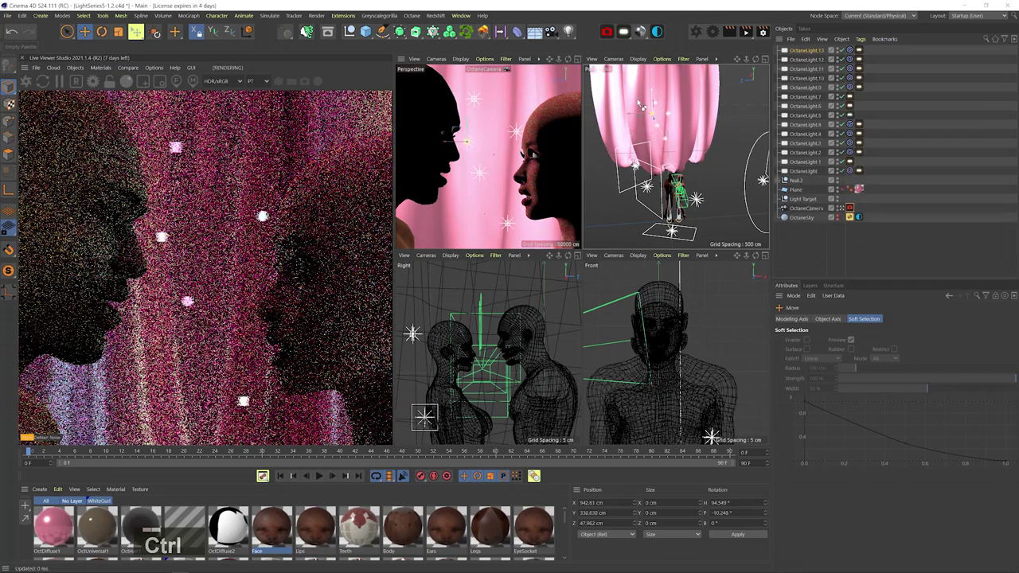
click(859, 50)
shift+click(860, 88)
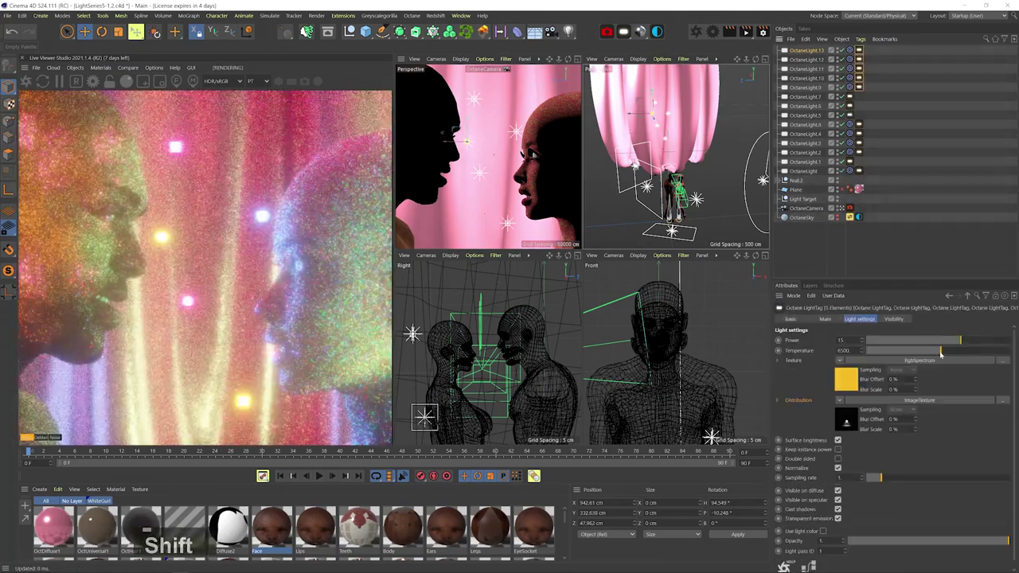
drag(961, 341, 958, 340)
- Enable the Hair.1 object on the female figure inside Null.2
drag(686, 159, 682, 131)
click(778, 180)
scroll(876, 211, down, 2)
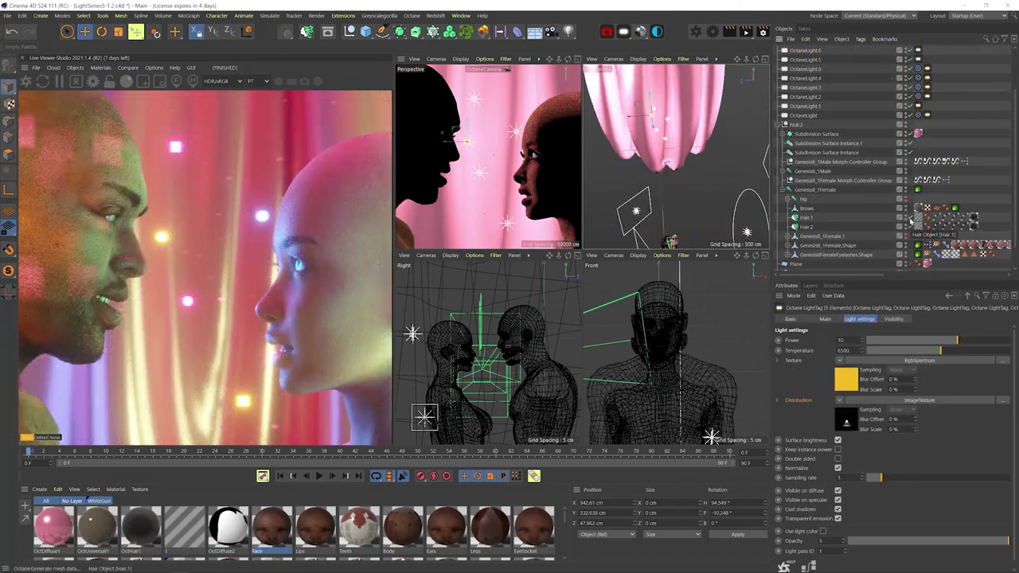
click(910, 221)
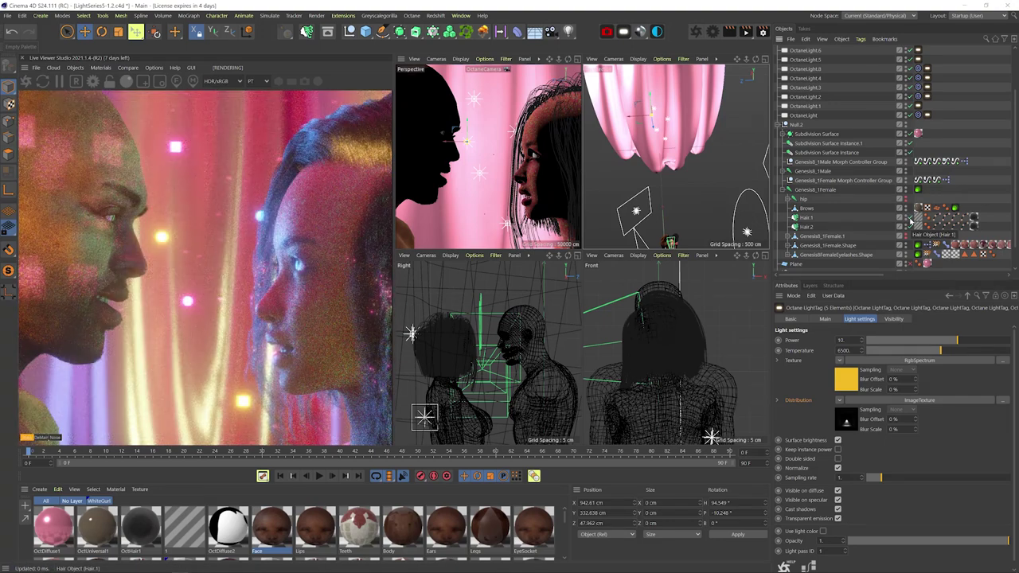
- Rotate the green disc light OctaneLight.1 slightly and set its power to about 130
scroll(694, 185, down, 5)
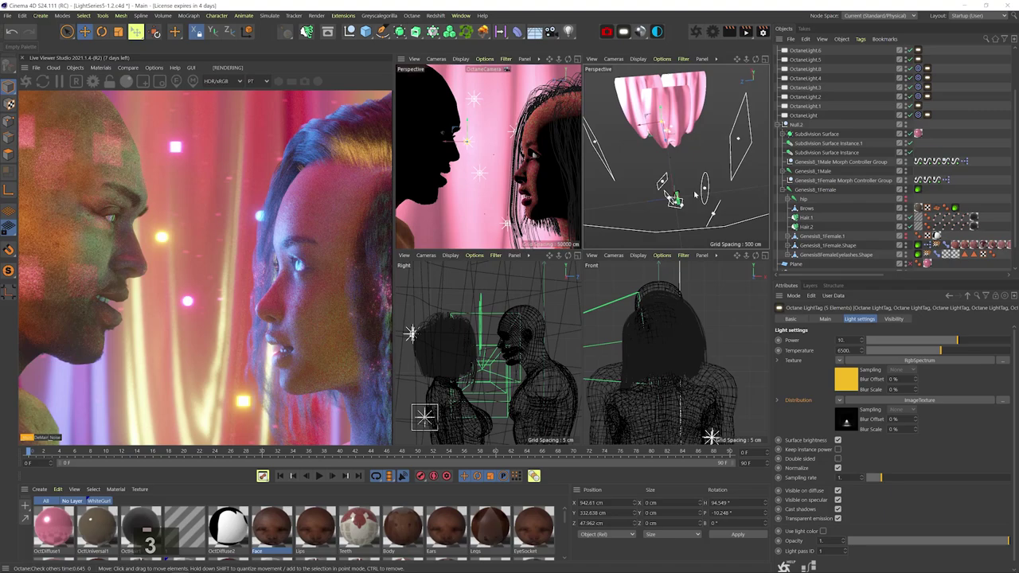
click(705, 189)
key(r)
drag(701, 195, 704, 202)
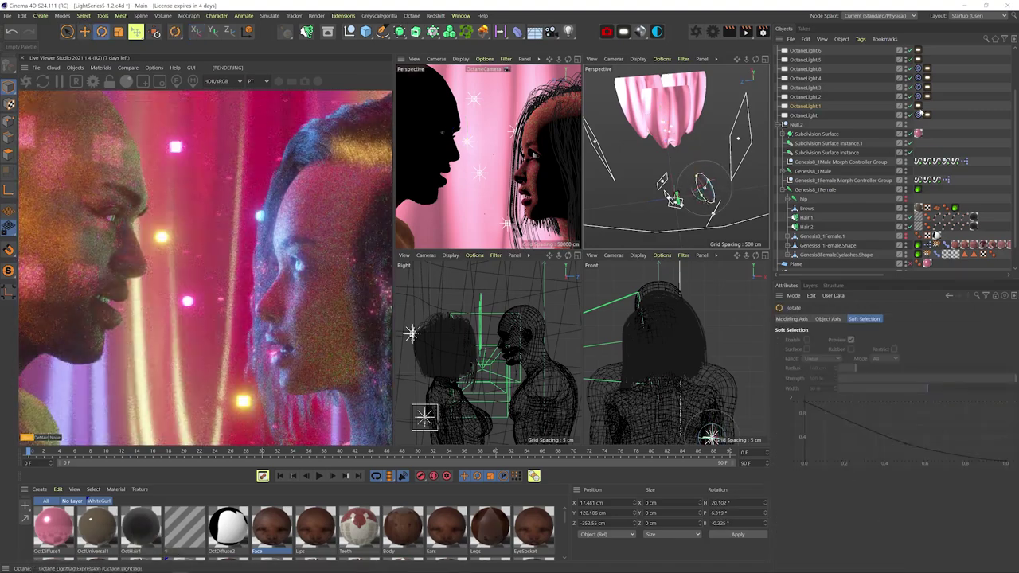
click(918, 106)
drag(872, 340, 981, 341)
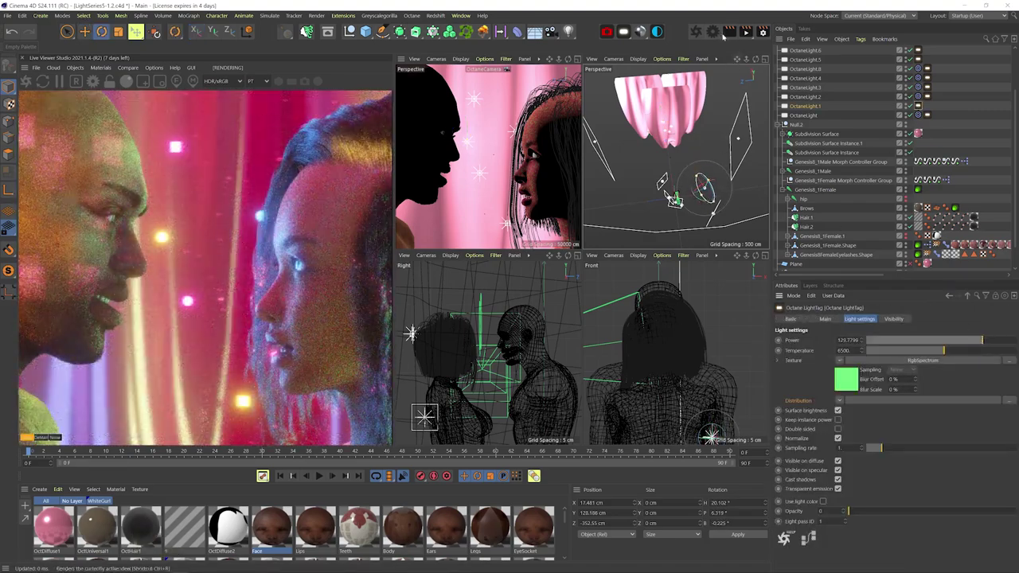
- Set the exposure in the Octane camera imager settings to about 1.62
click(713, 31)
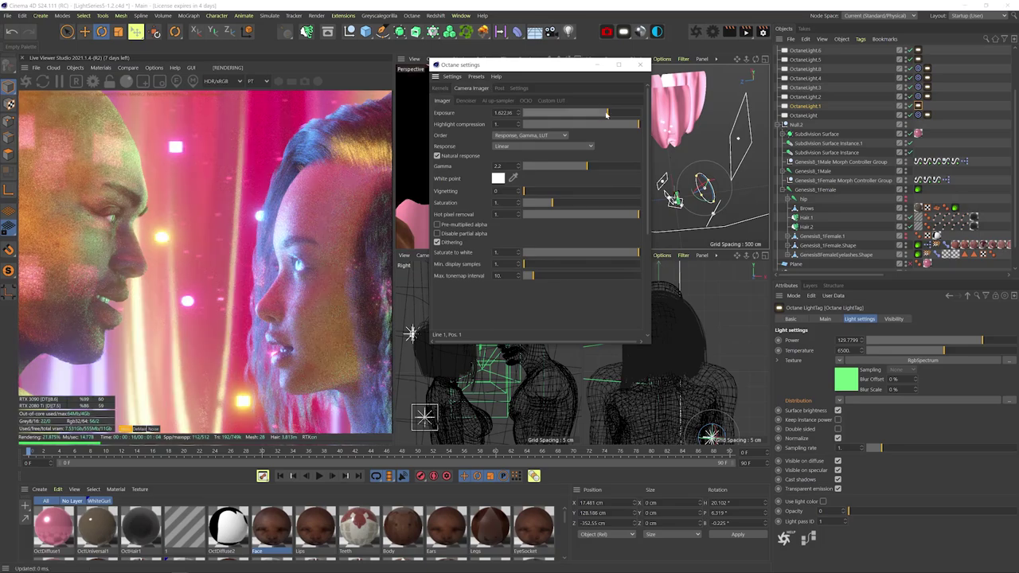
click(640, 65)
- Set the power of the orange area light OctaneLight.4 to about 114
alt+drag(677, 152, 701, 170)
click(701, 170)
key(t)
click(928, 80)
key(e)
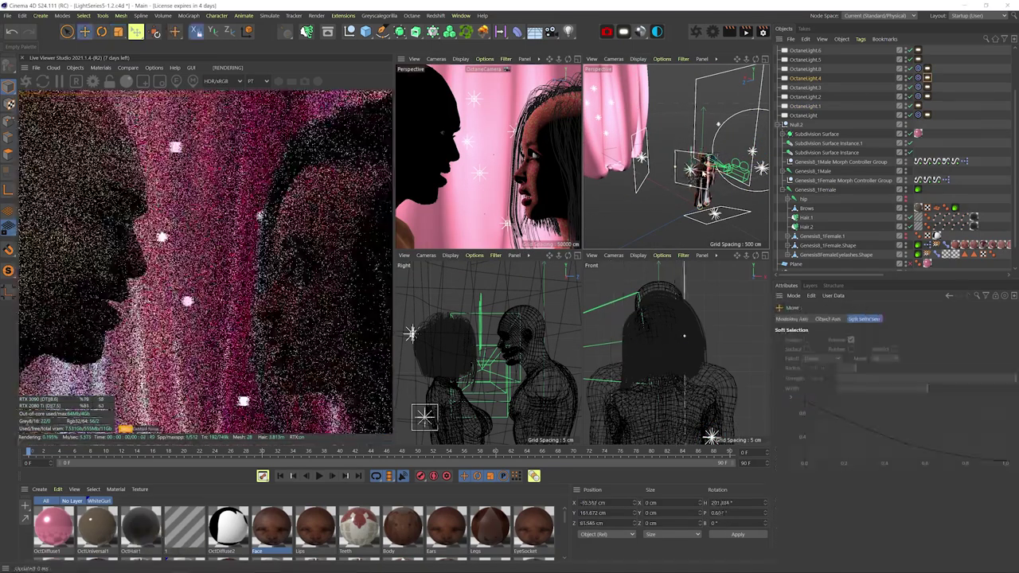
click(928, 79)
drag(984, 340, 976, 342)
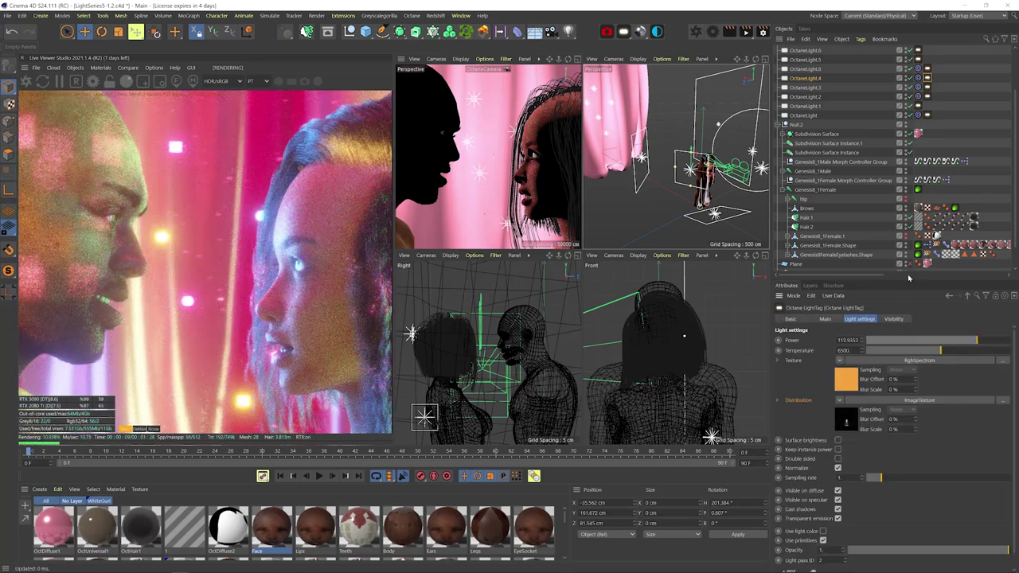
- Set the power of the five small background lights, OctaneLight.9 to OctaneLight.13, to 50
scroll(804, 133, up, 2)
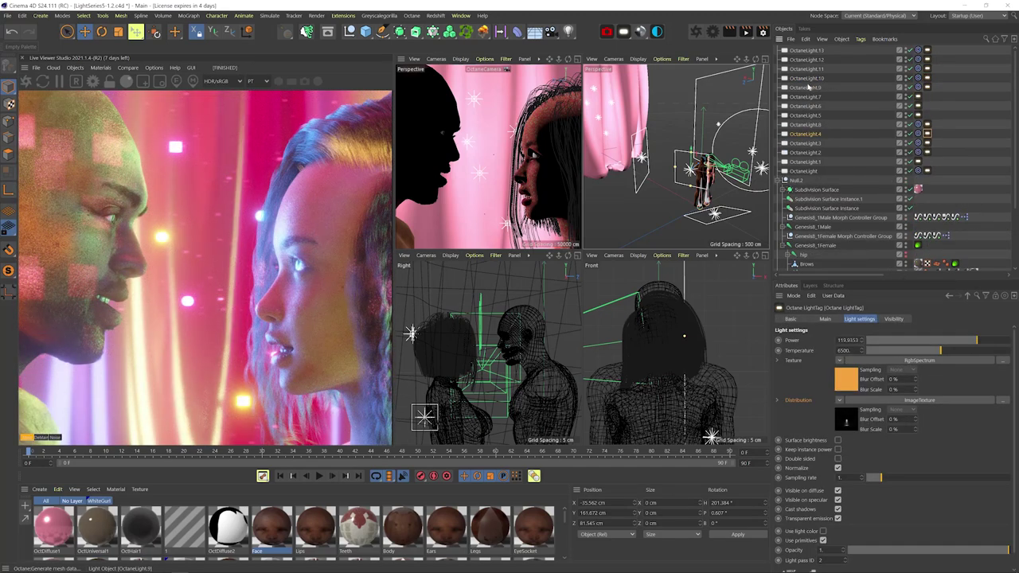
click(809, 88)
shift+click(808, 52)
drag(942, 94, 926, 50)
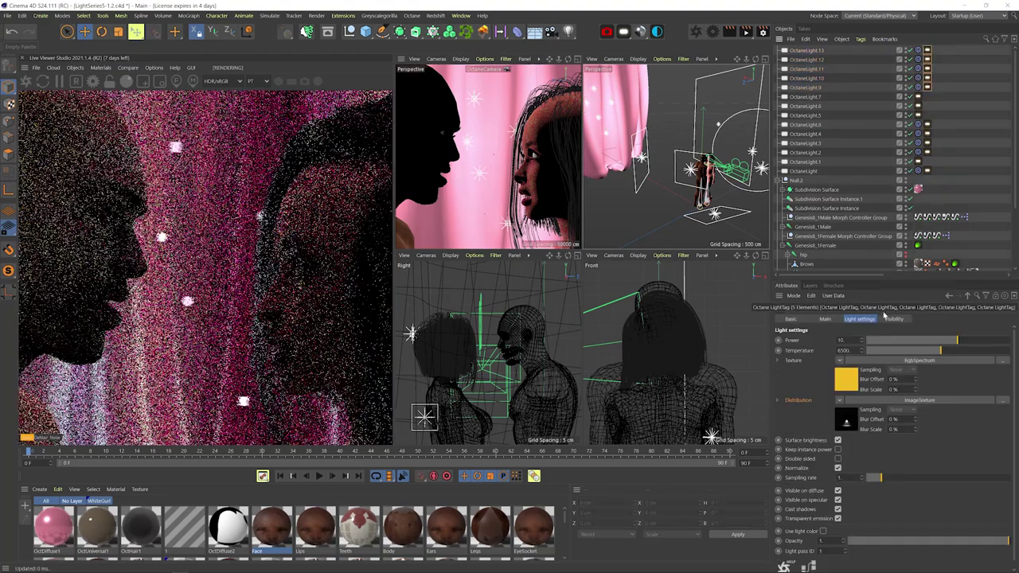
text(50)
key(Return)
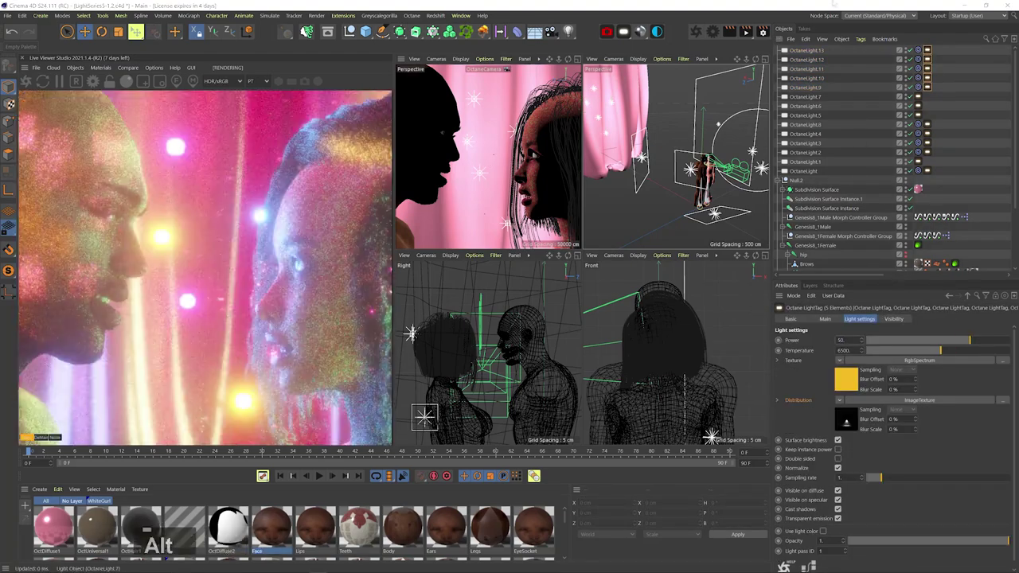
- Delete the Target tags from the five small background lights, OctaneLight.9 to OctaneLight.13
click(919, 51)
shift+click(919, 87)
key(Delete)
- Rotate the small background lights OctaneLight.12, OctaneLight.11, OctaneLight.10 and OctaneLight.9 individually to vary the direction of their glow
key(r)
click(682, 198)
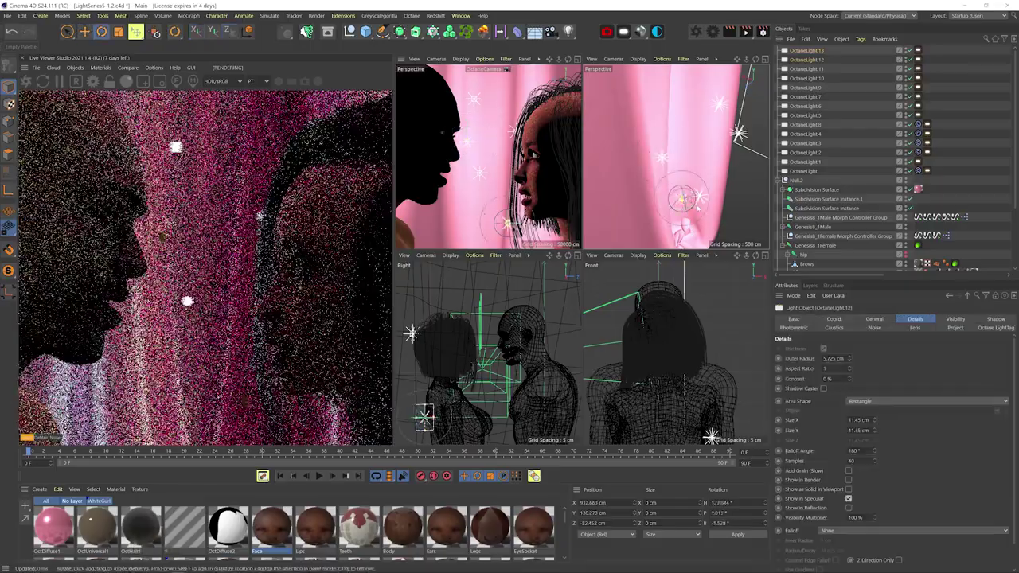
key(ctrl+z)
key(ctrl+z)
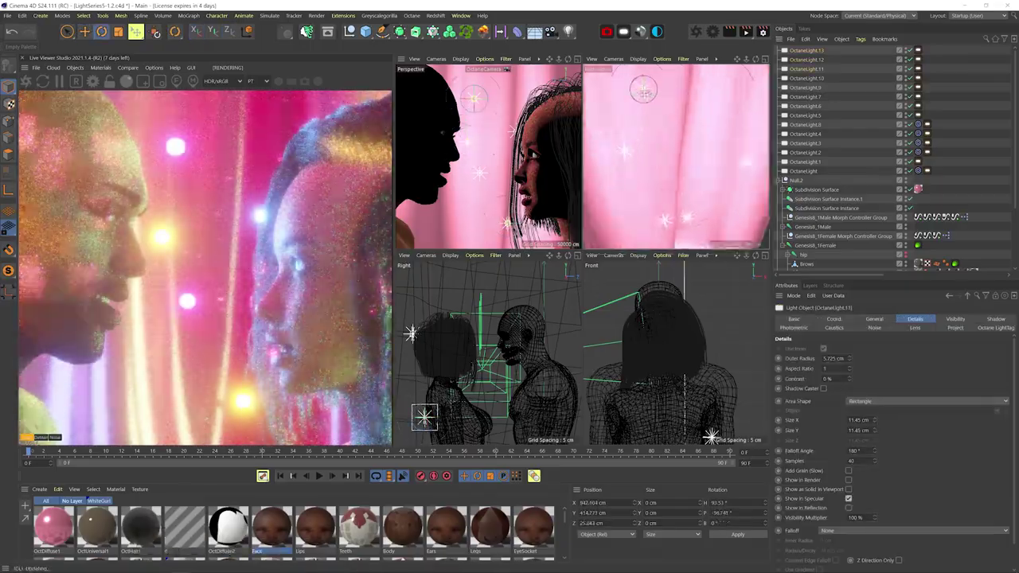
key(ctrl+z)
key(ctrl+z)
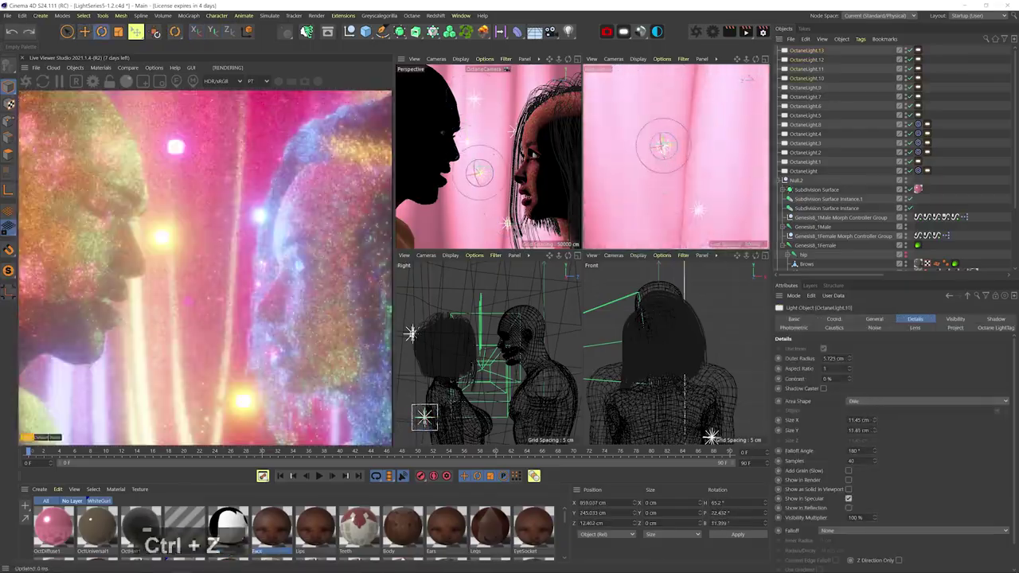
key(ctrl+z)
key(ctrl+z)
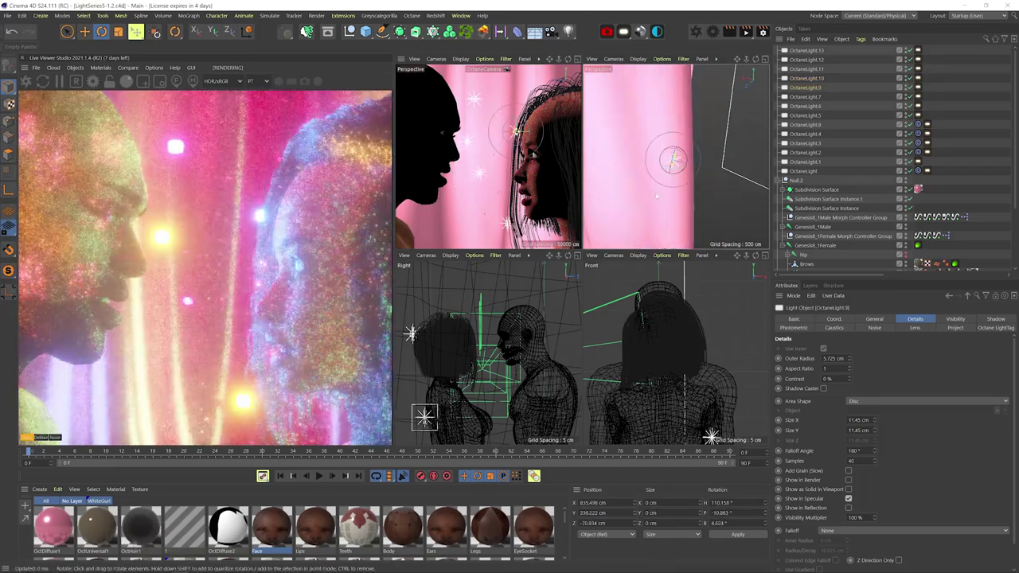